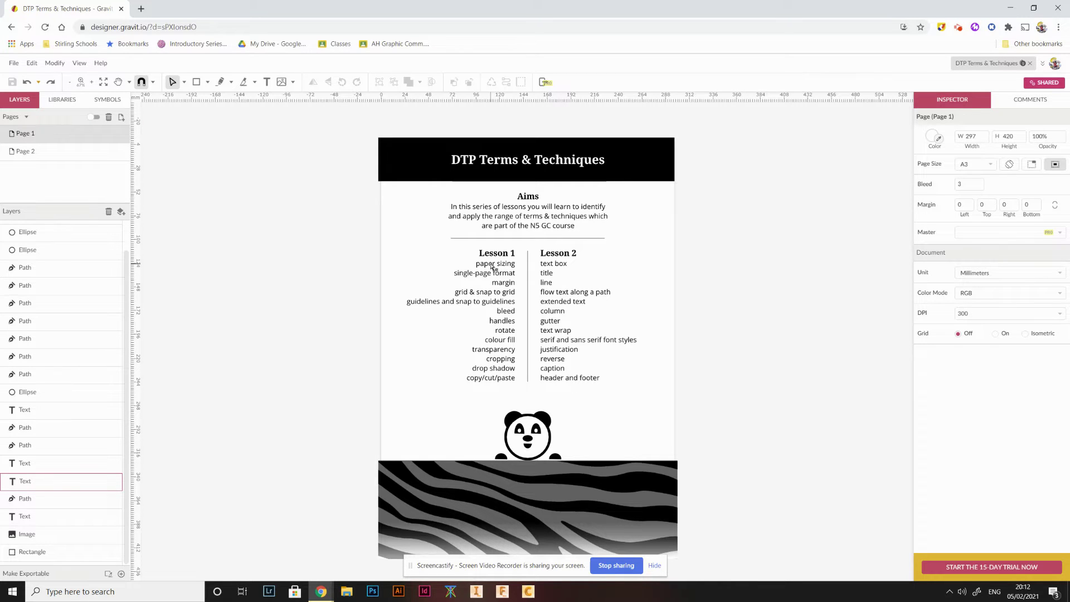
- Launch Gravit Designer from its website, dismiss the desktop install offer, and create an A3 (297x420 mm) print design
key(alt+Tab)
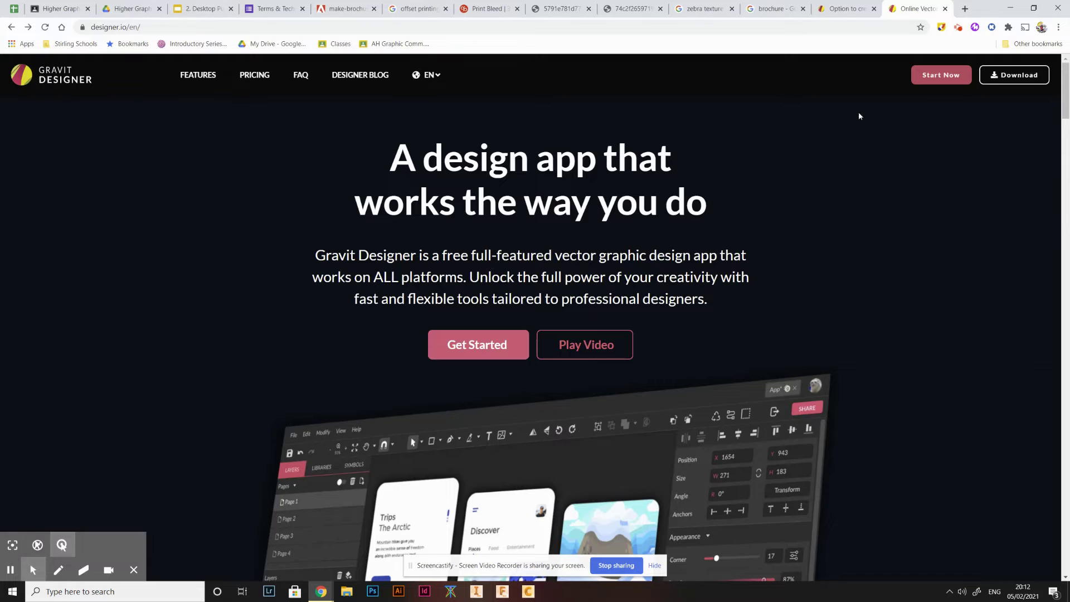
click(937, 81)
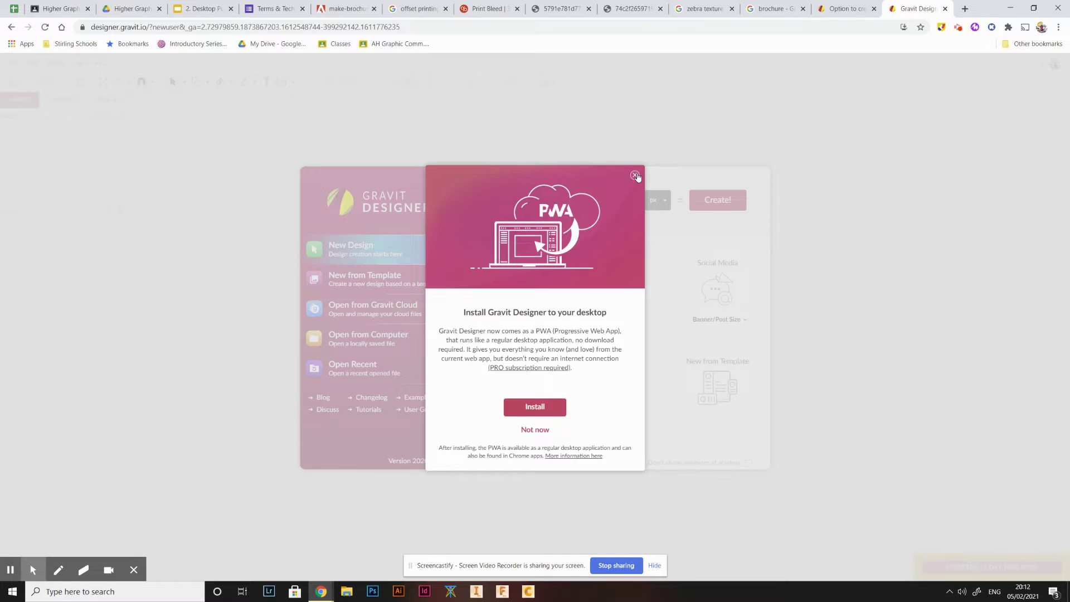
click(635, 175)
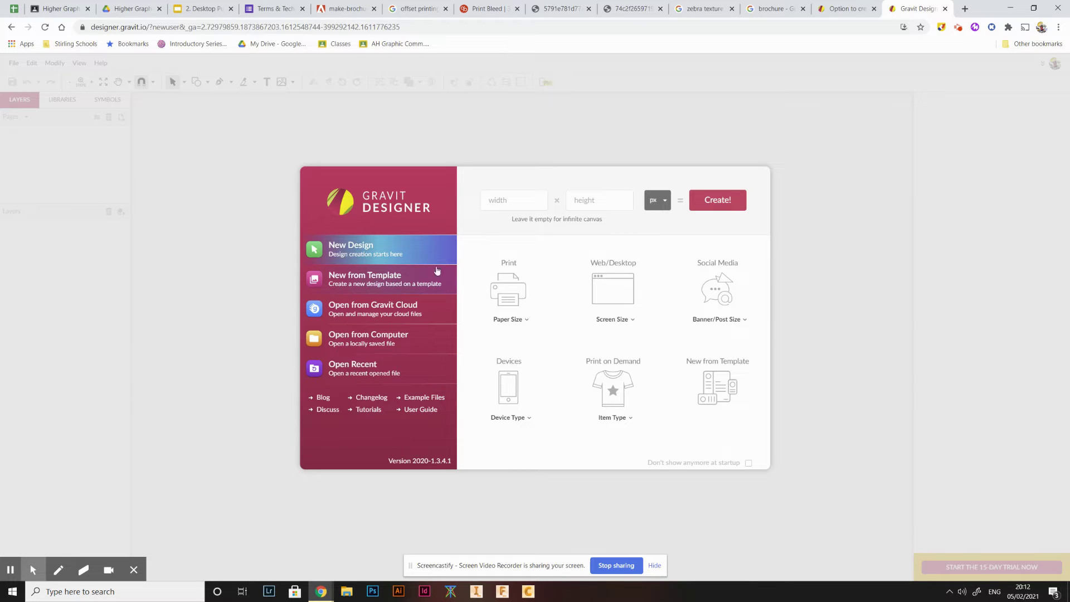
key(alt+Tab)
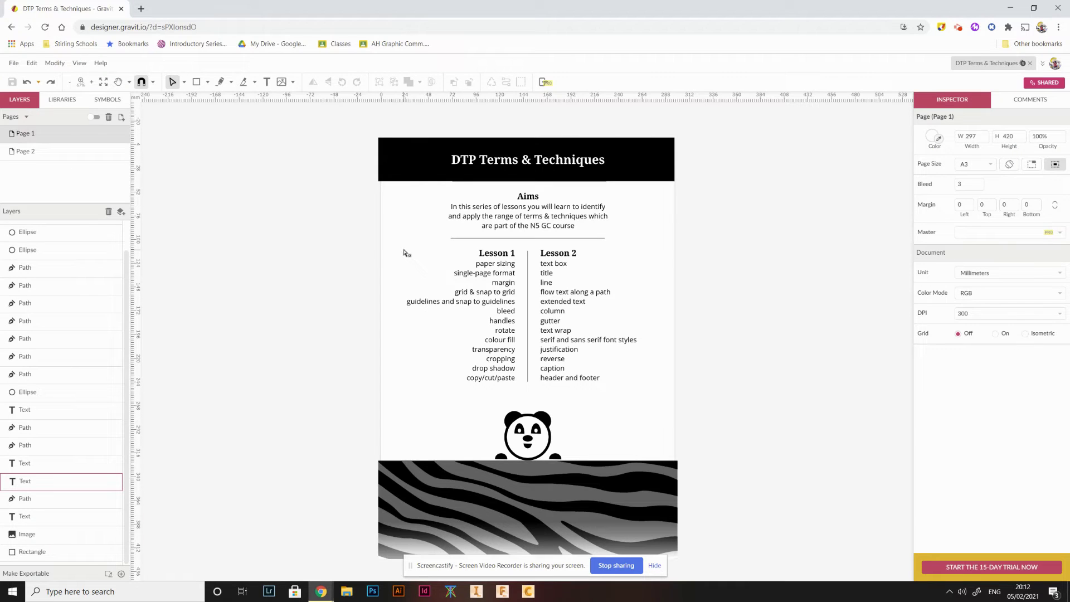
key(alt+Tab)
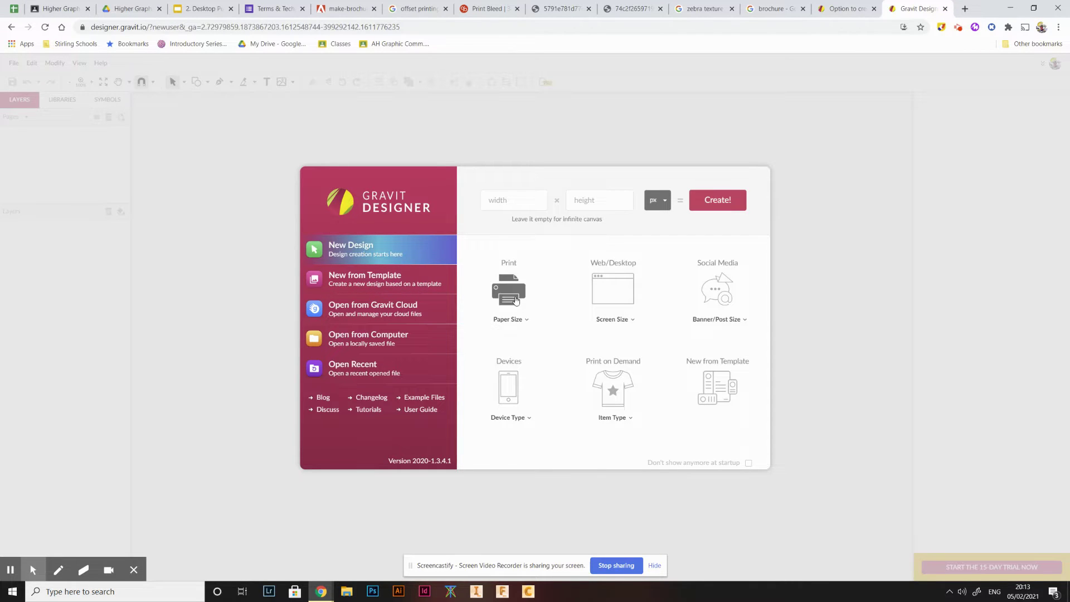
click(516, 301)
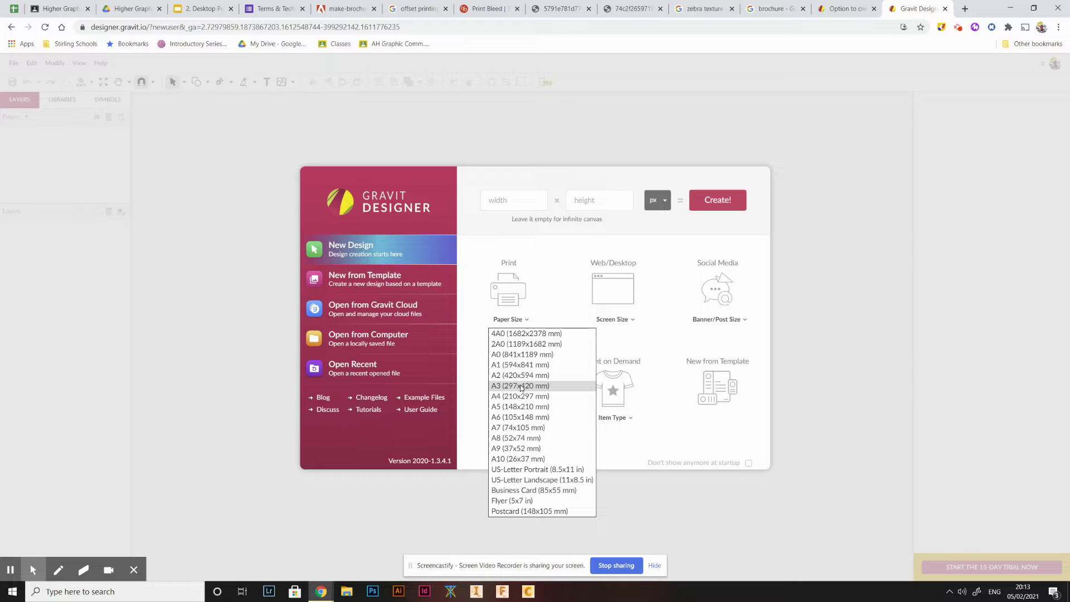
click(521, 386)
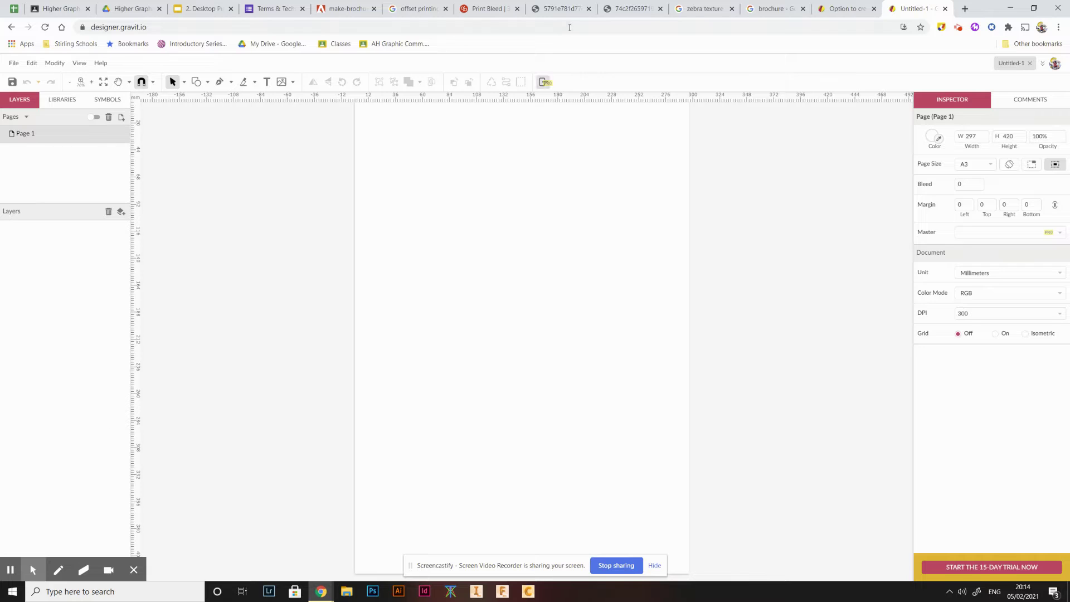
- View the printing press photo and the folded brochure image as print format examples, and return to the blank design
click(560, 7)
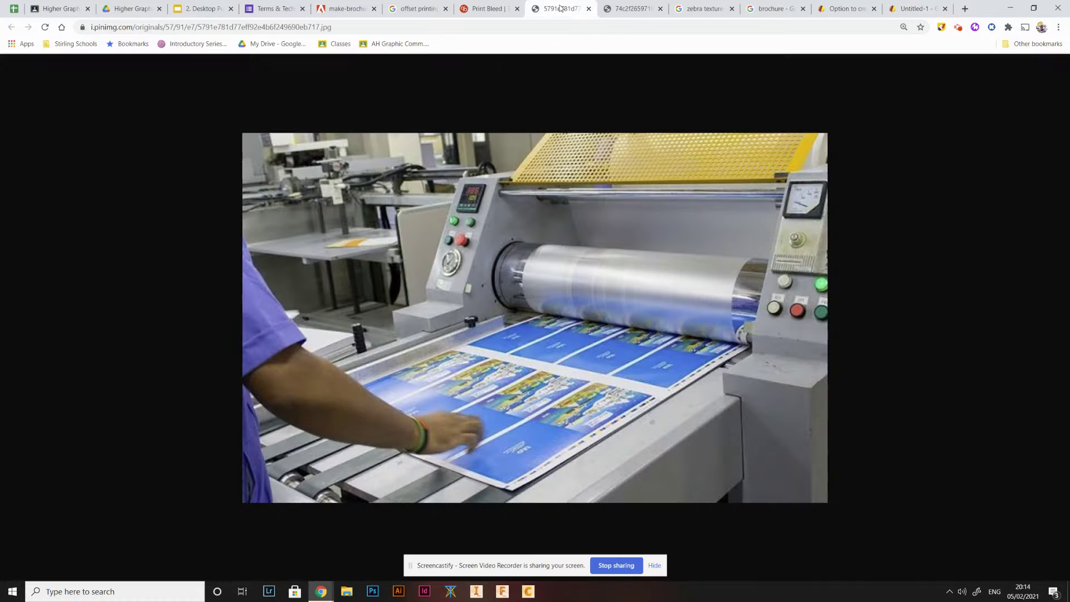
click(417, 8)
click(349, 10)
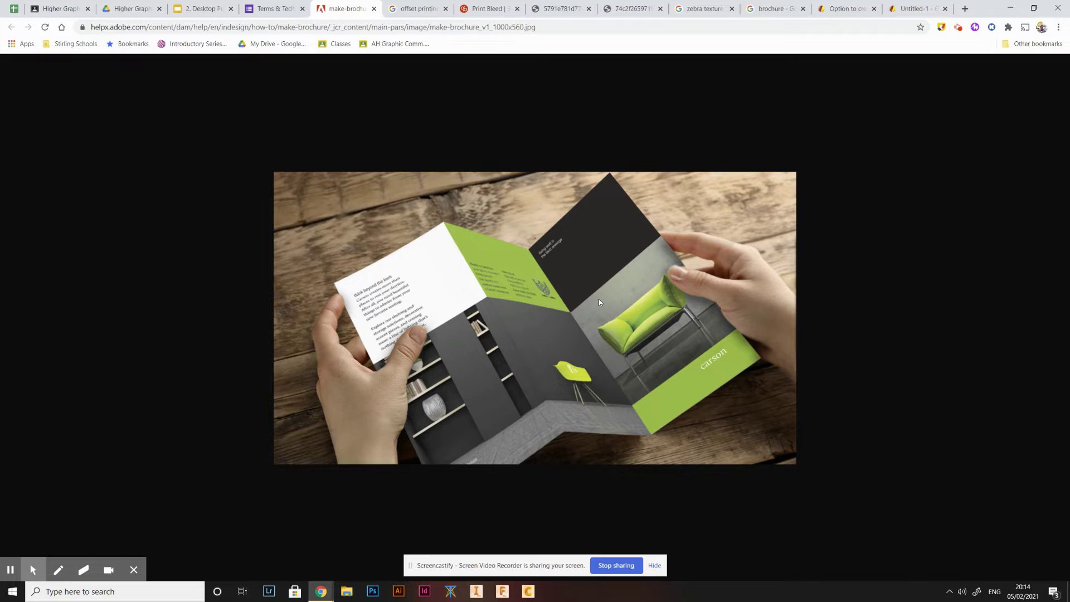
click(911, 8)
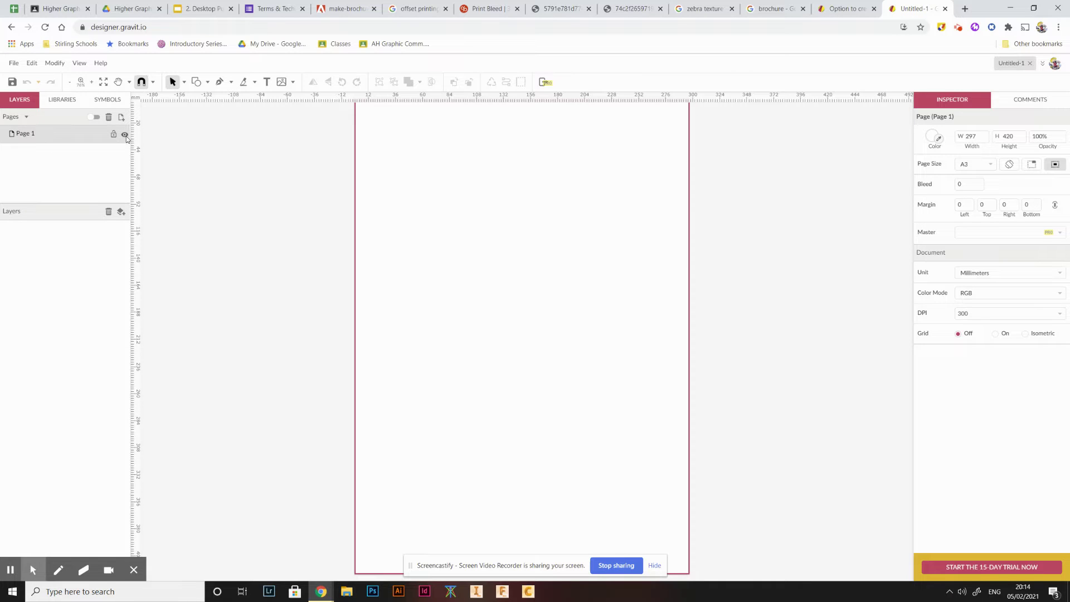
- Add a second page, show all pages together, and move Page 2 so it adjoins the edge of Page 1
click(121, 118)
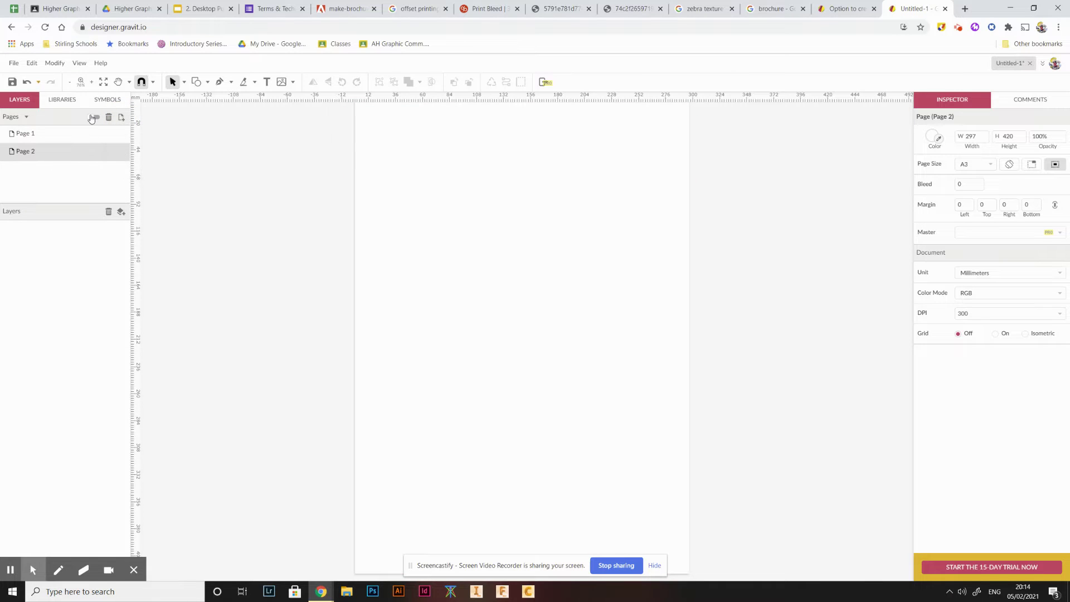
click(92, 118)
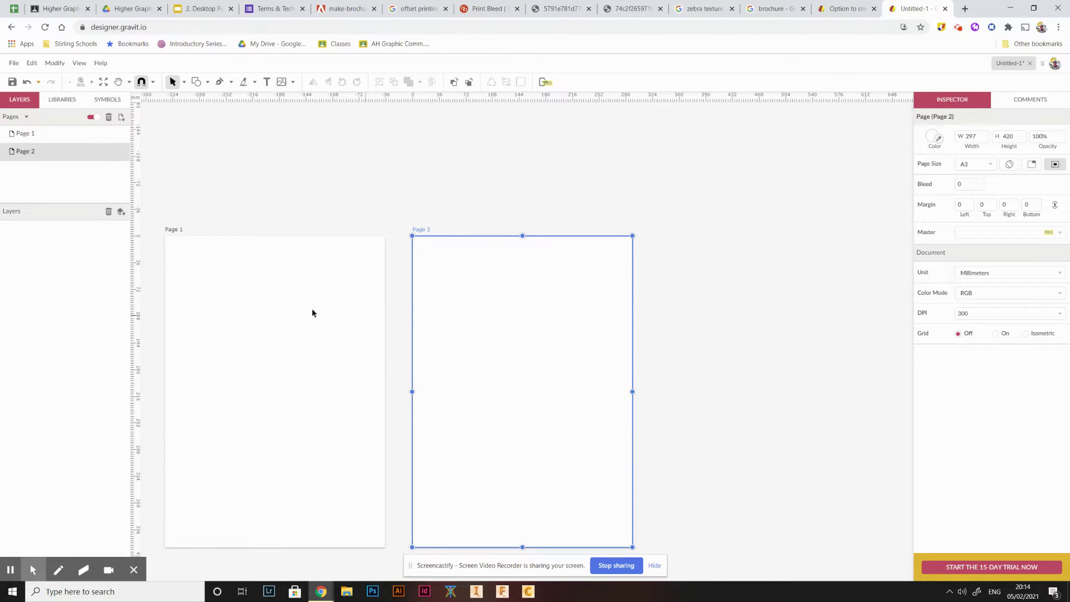
drag(508, 319, 495, 320)
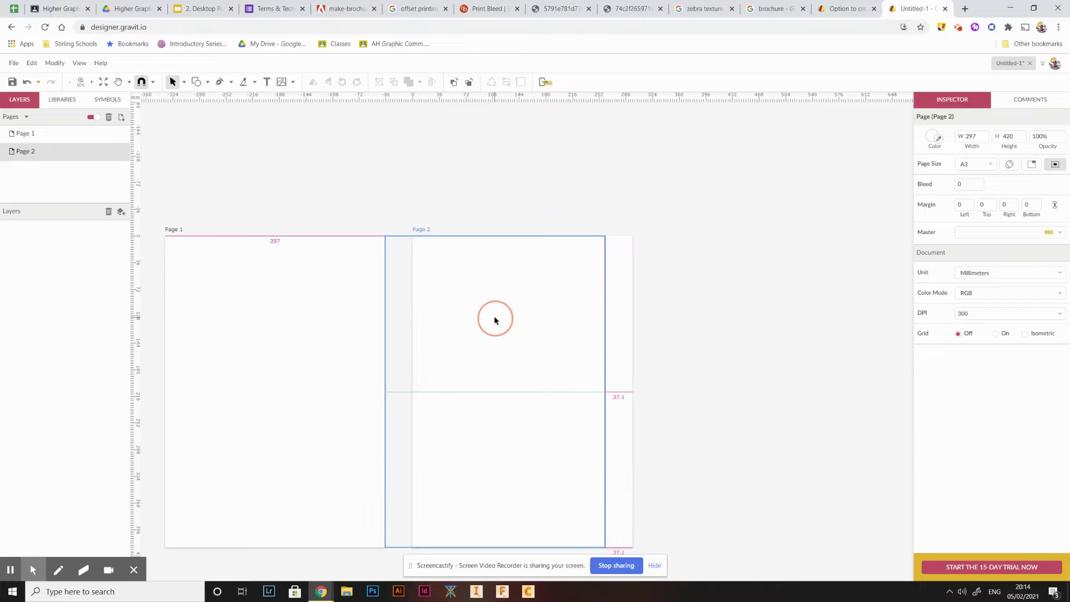
click(665, 306)
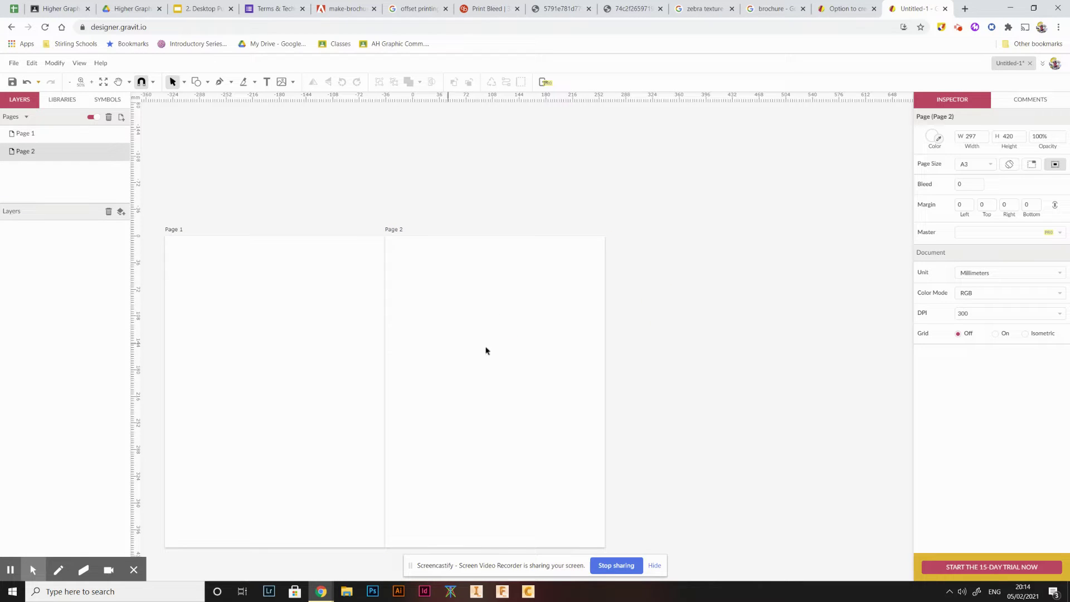
scroll(426, 394, down, 2)
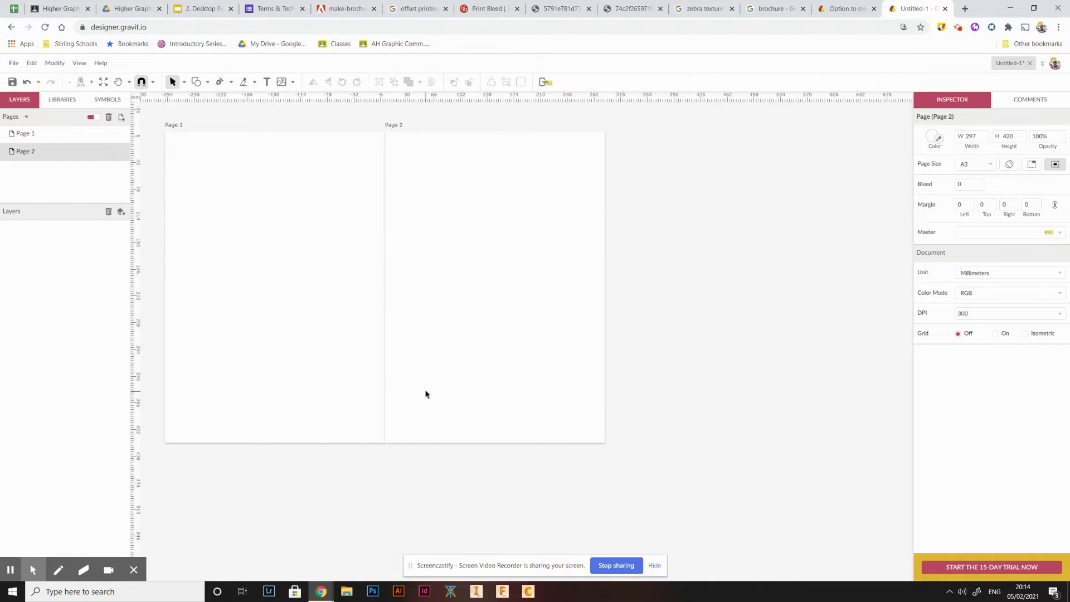
scroll(426, 394, up, 1)
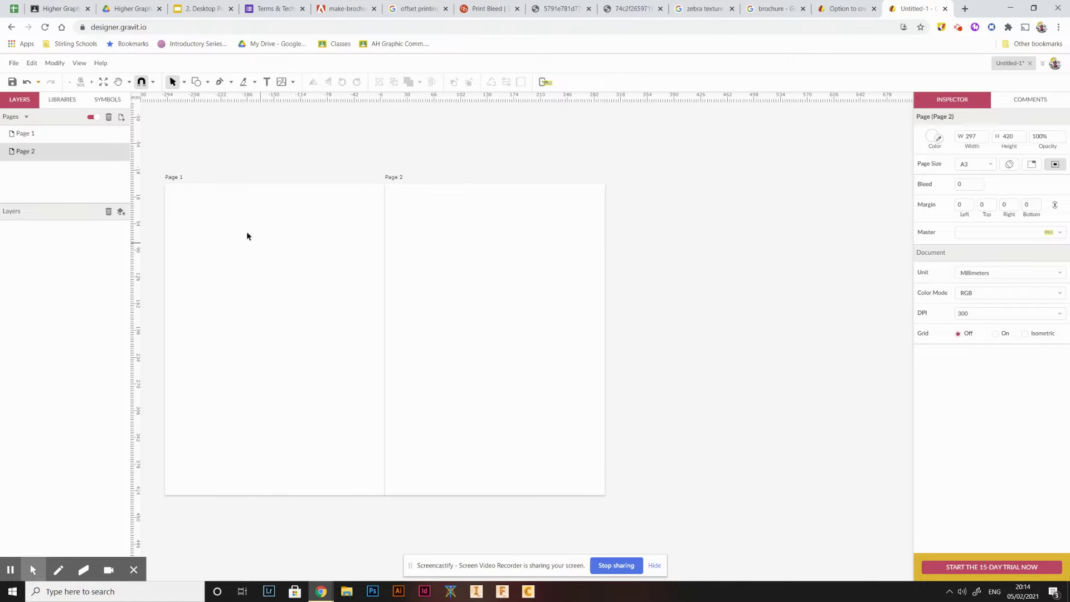
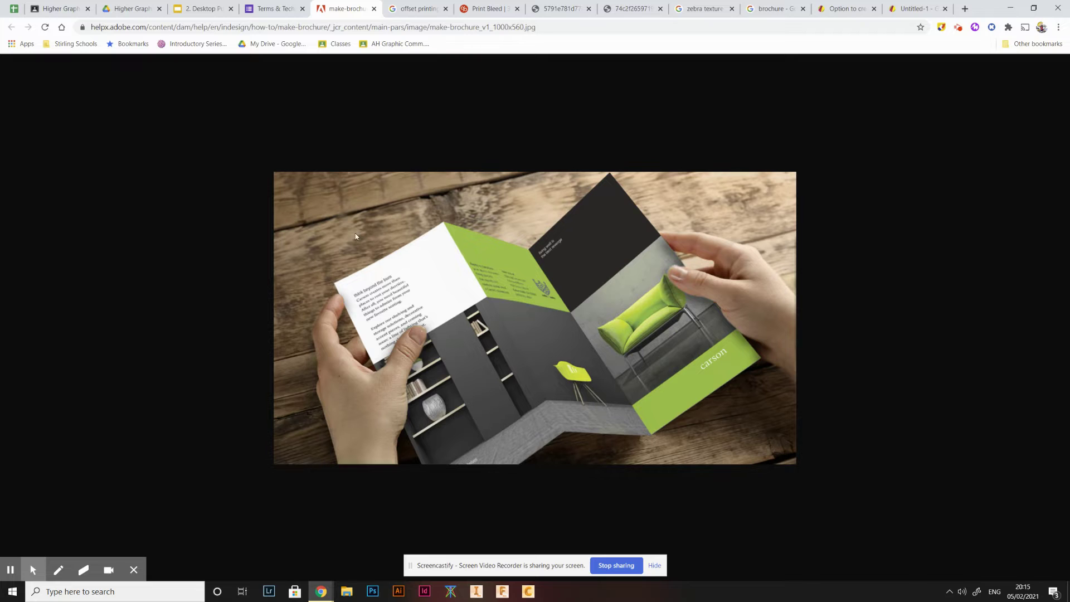
- Examine the printing press, Nike poster, offset printing search and brochure examples, and return to the design
click(567, 11)
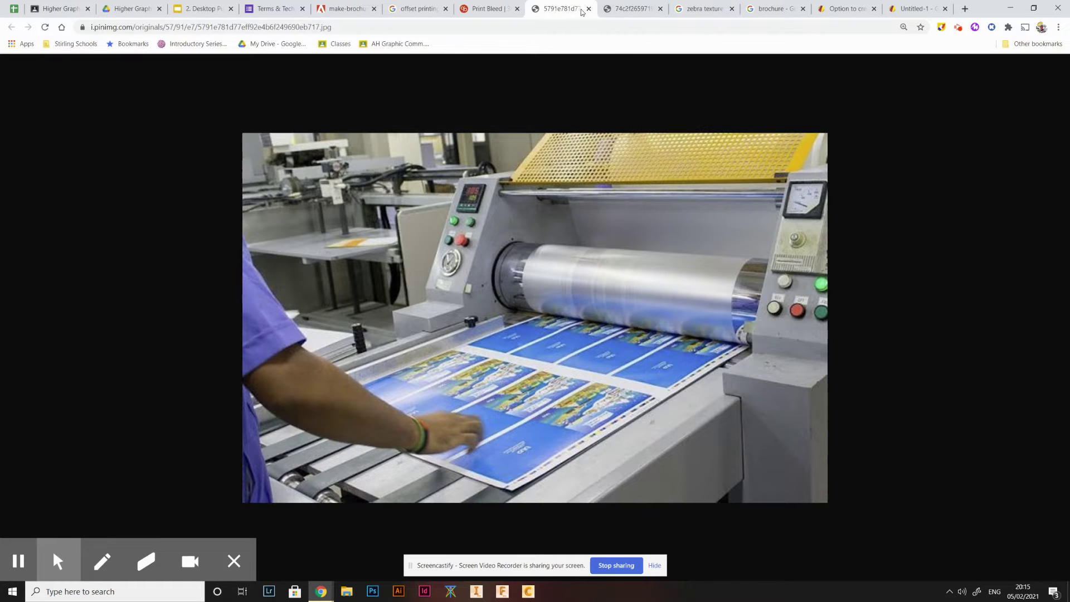
click(613, 10)
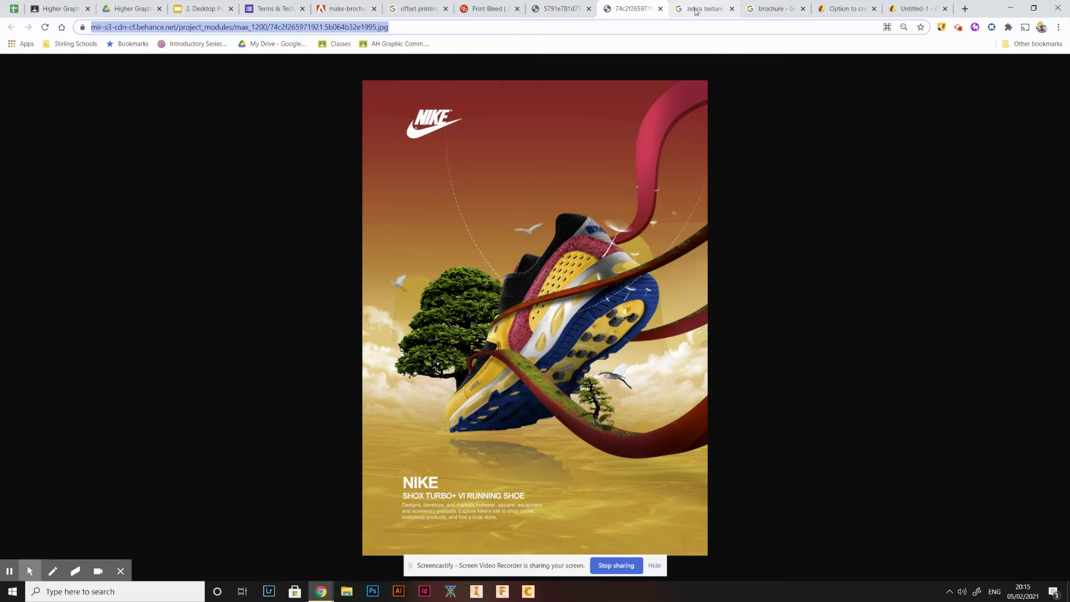
click(417, 10)
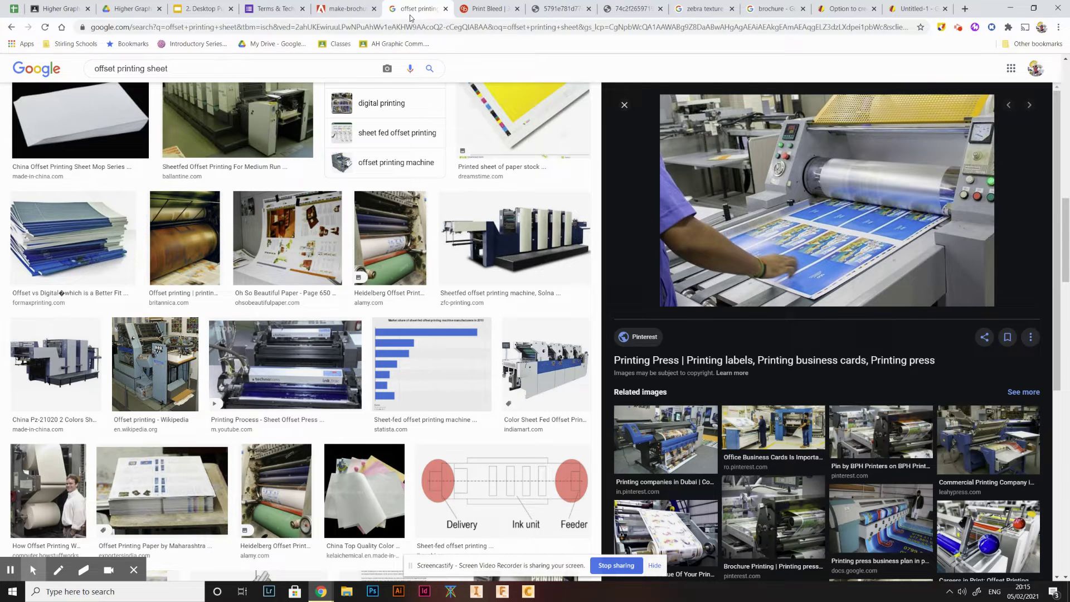
click(352, 11)
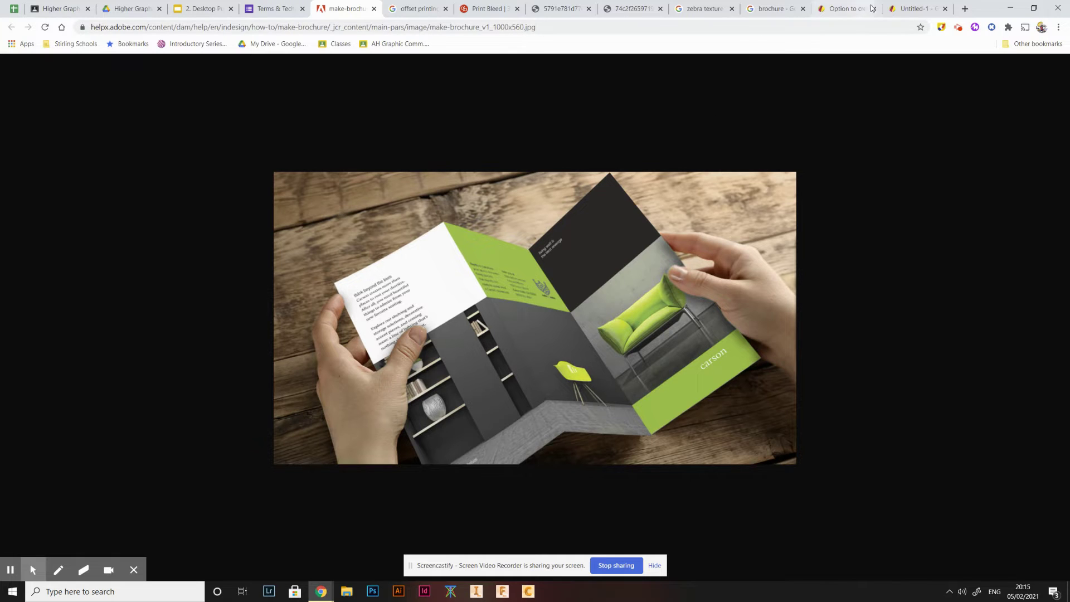
click(906, 9)
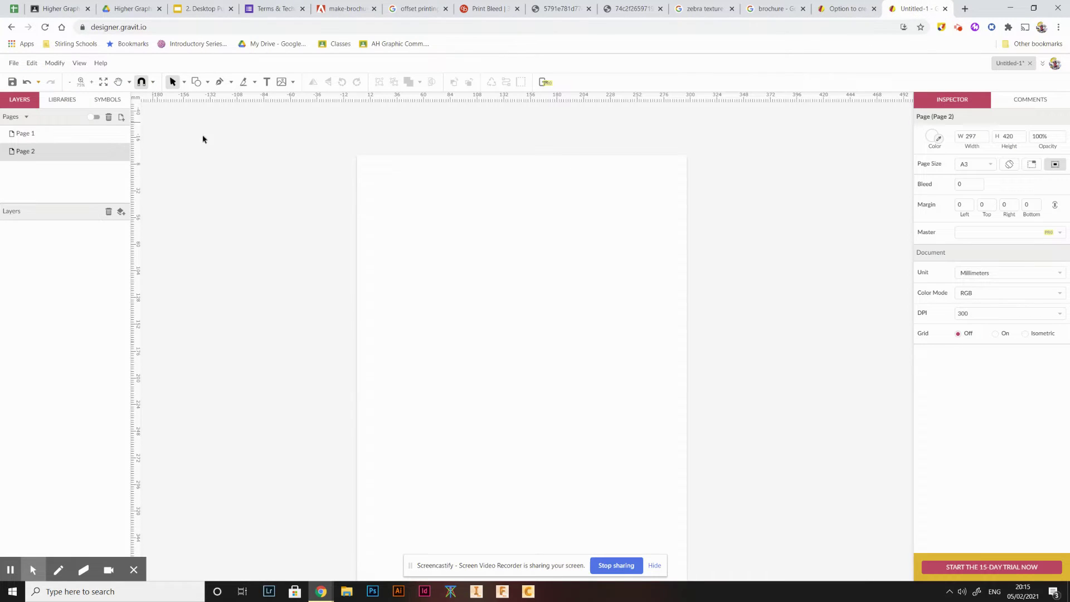
- Set the left, top, right and bottom margins of Page 2 to 20 mm
click(966, 207)
text(20)
key(Return)
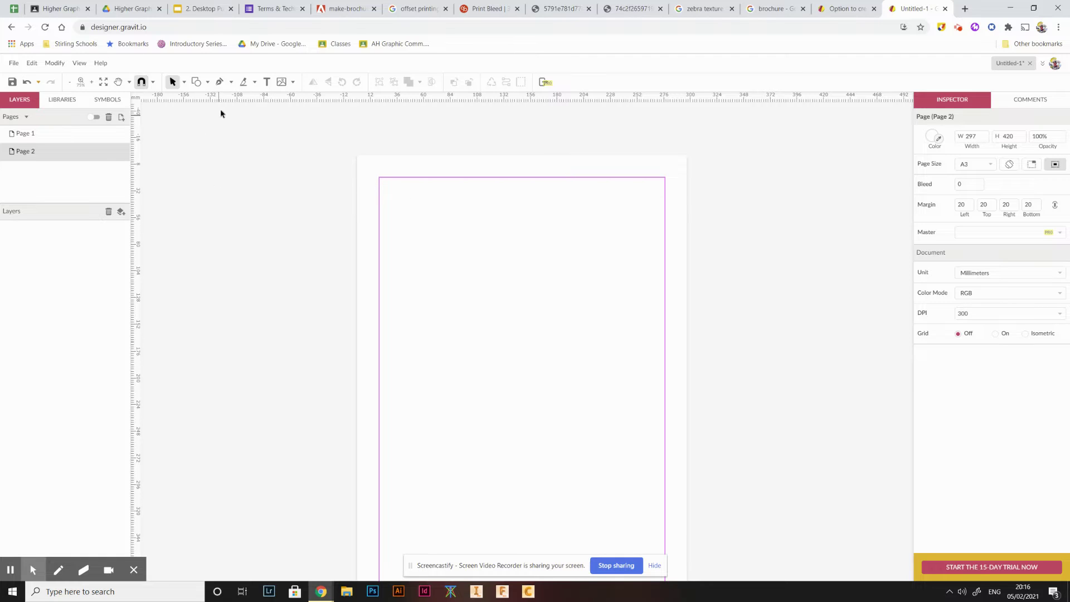
- Try snapping a rectangle of about 90 by 105 mm to the upper-left margin corner, and delete the rectangle
click(207, 82)
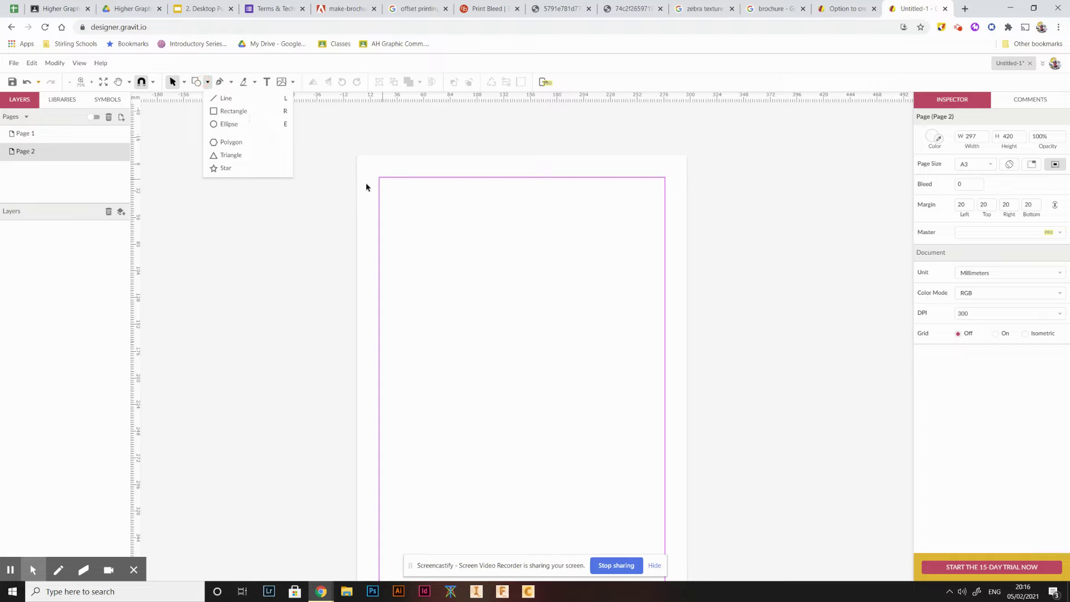
click(231, 111)
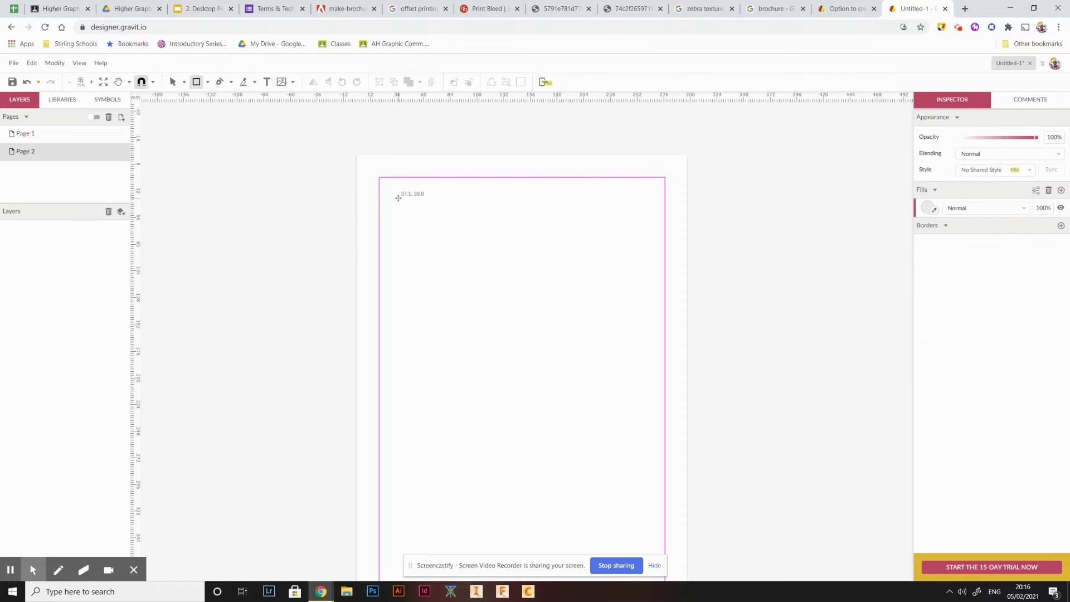
drag(398, 198, 497, 315)
mouse_move(432, 233)
mouse_down()
mouse_move(405, 222)
mouse_move(414, 218)
mouse_up()
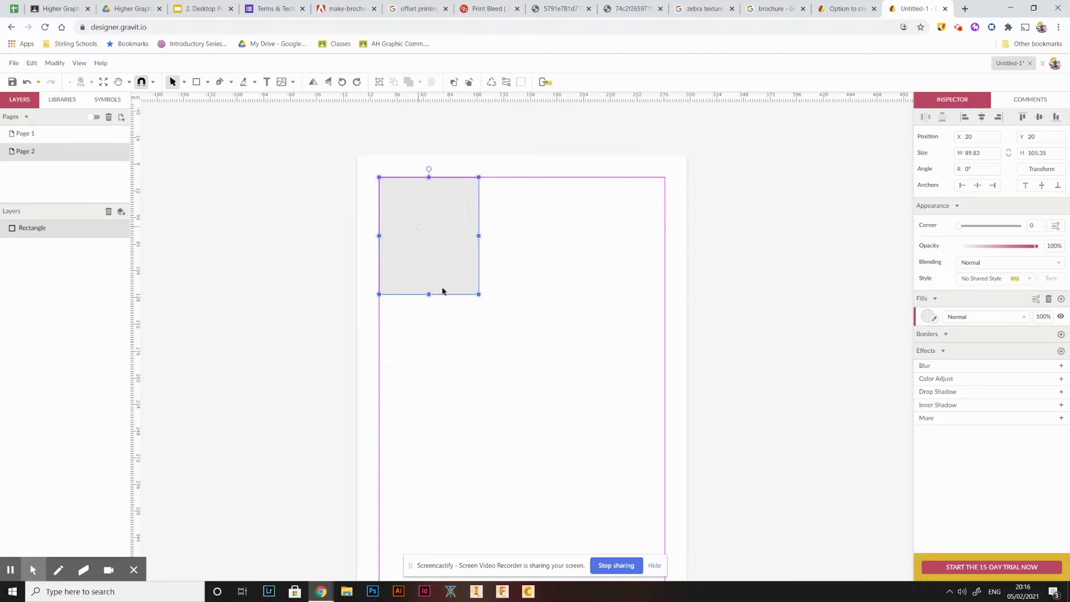
drag(431, 265, 440, 322)
key(Delete)
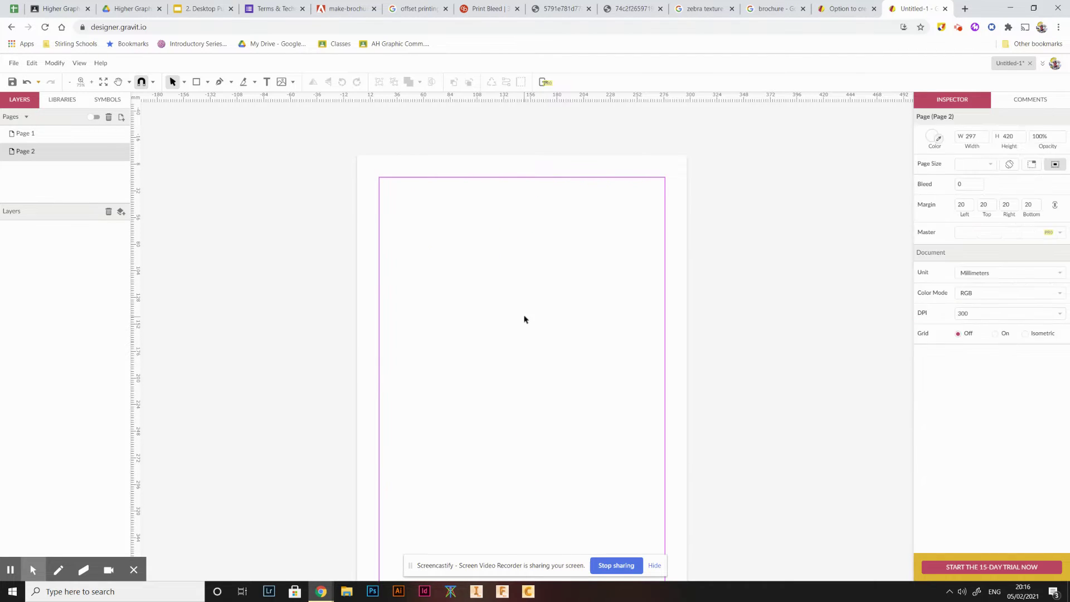
- Try a text box of about 144 by 156 mm from the upper-left margin corner, and discard it empty
click(270, 83)
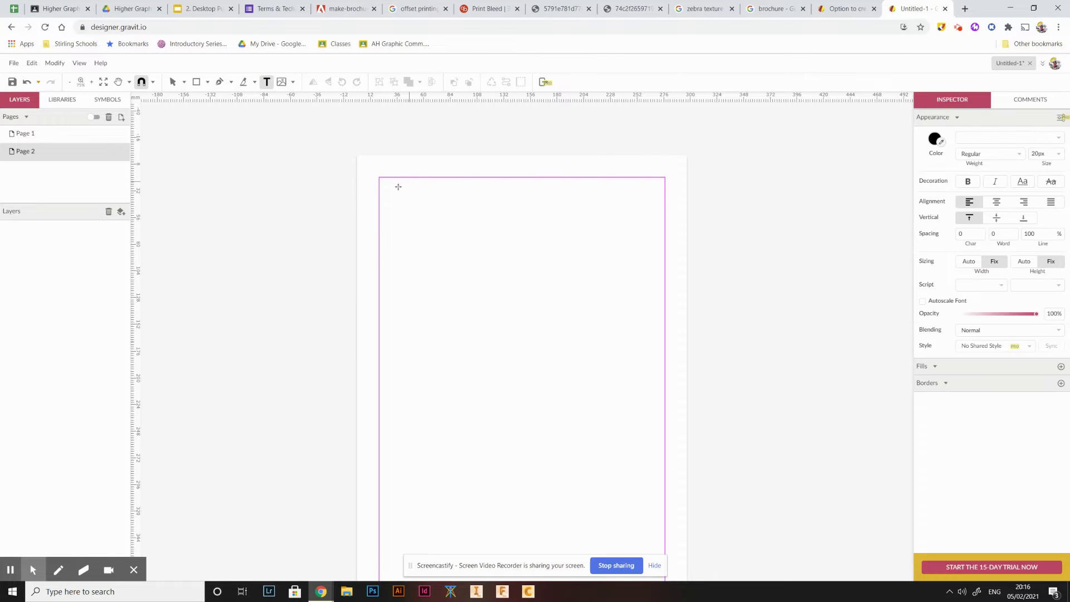
drag(378, 177, 539, 351)
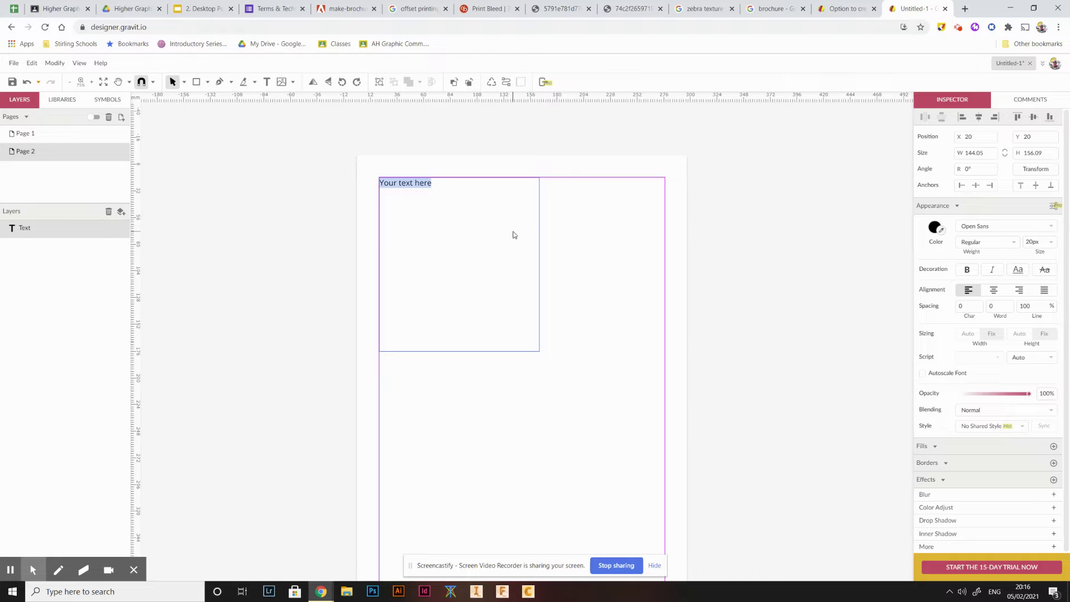
key(BackSpace)
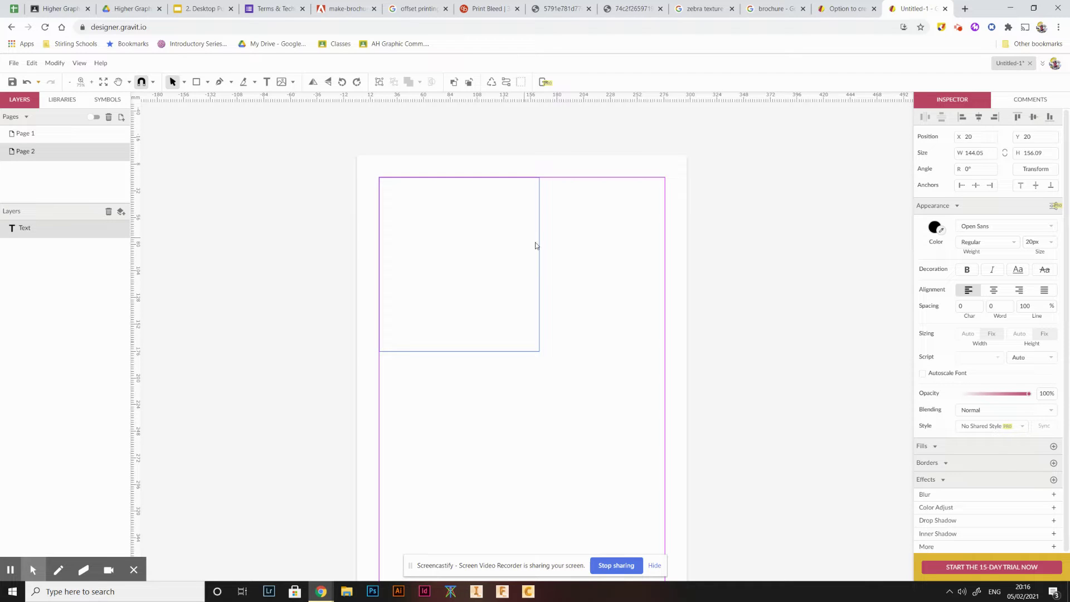
click(542, 264)
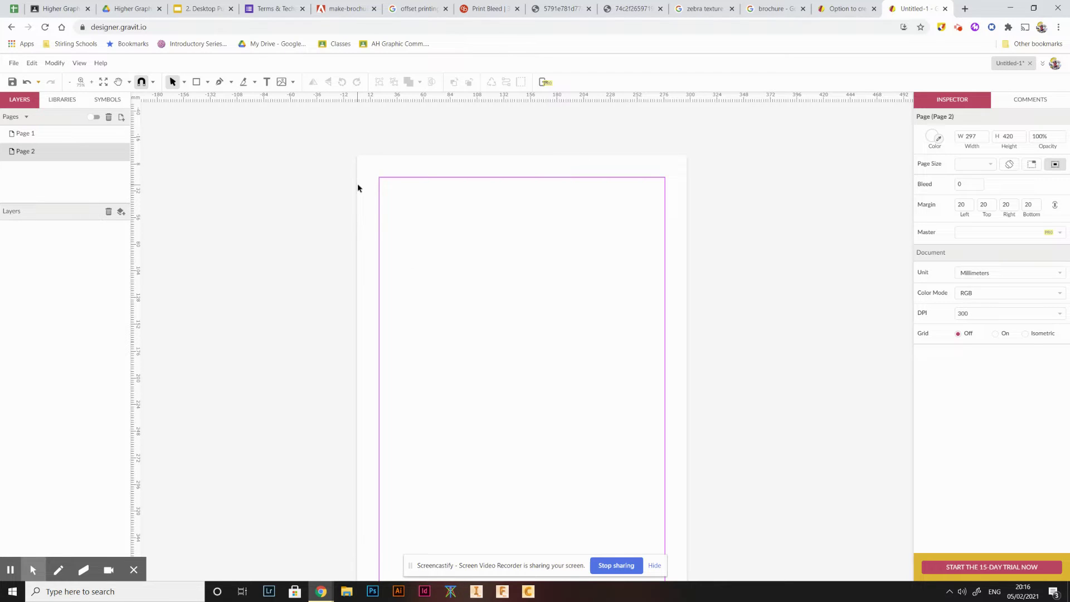
- Turn on the document grid and set its width and height to 10 mm
key(alt+Tab)
click(995, 334)
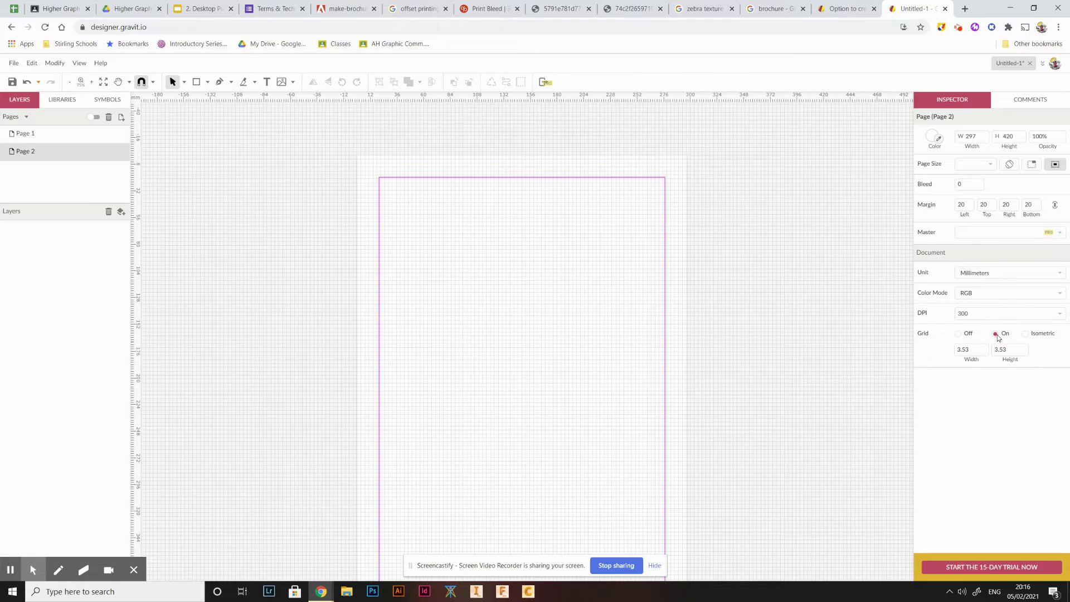
click(976, 351)
text(10)
click(1010, 353)
text(10)
key(Return)
- Change the grid spacing to 30 mm wide and 50 mm high
click(954, 351)
text(8)
double_click(971, 346)
double_click(1008, 346)
text(3)
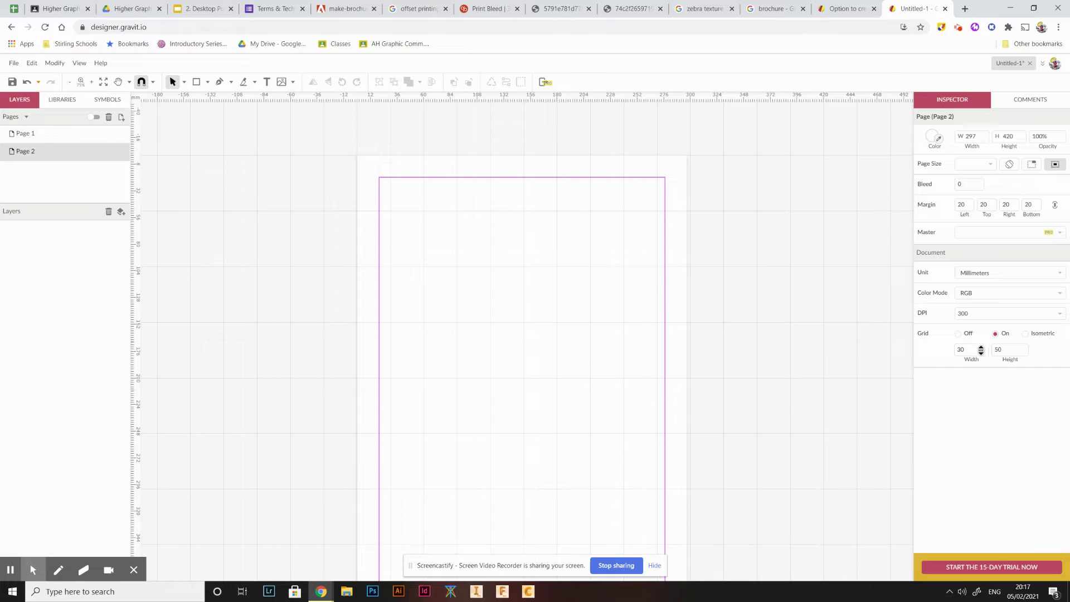
- Draw a 30 by 50 mm rectangle filling one grid cell at X 60, Y 100 on Page 2, and deselect it
click(196, 81)
drag(423, 266, 451, 311)
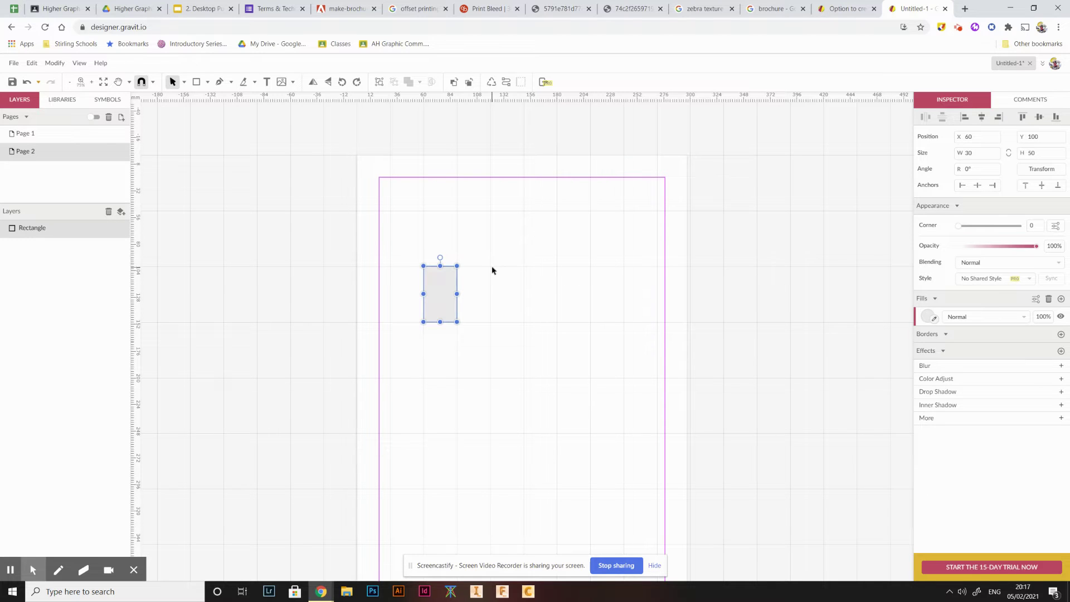
click(490, 270)
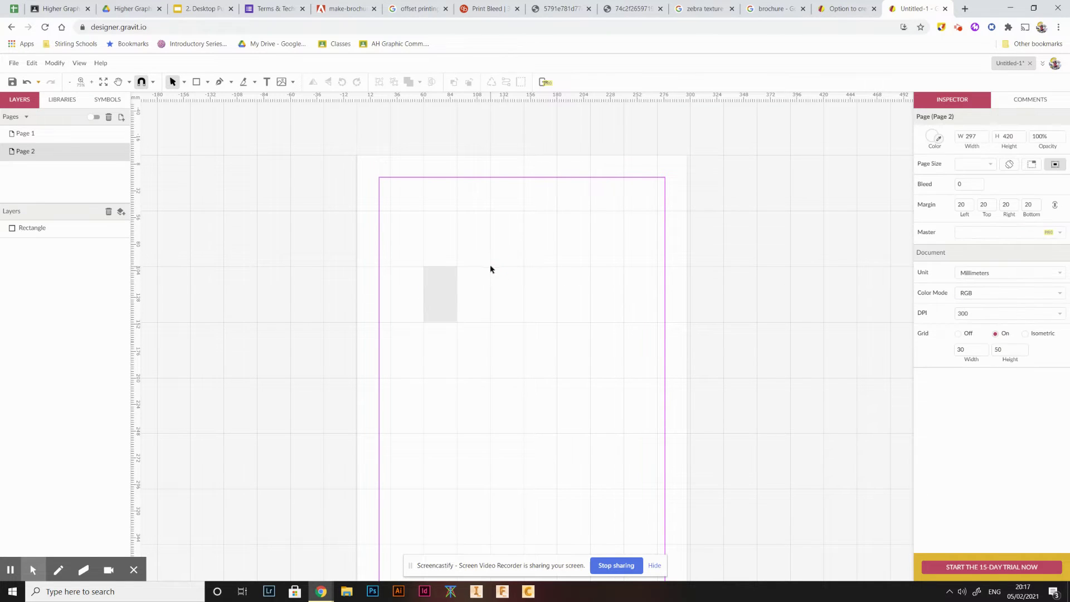
- Draw a 120 by 50 mm text box snapped to the grid at X 60, Y 50 on Page 2, reading "weewf"
drag(490, 267, 524, 217)
click(448, 292)
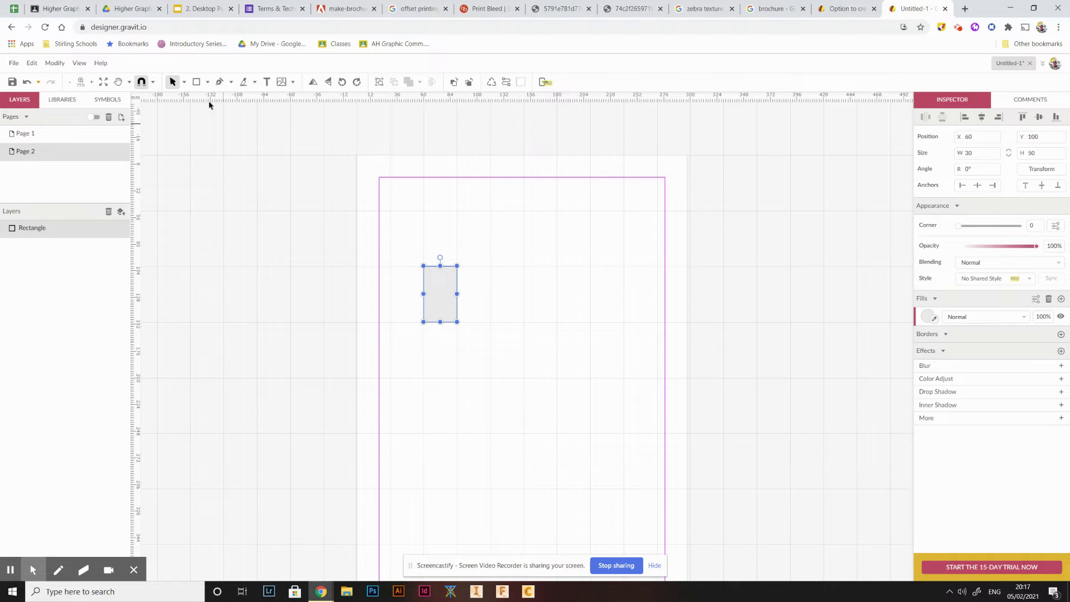
click(267, 82)
drag(424, 211, 568, 248)
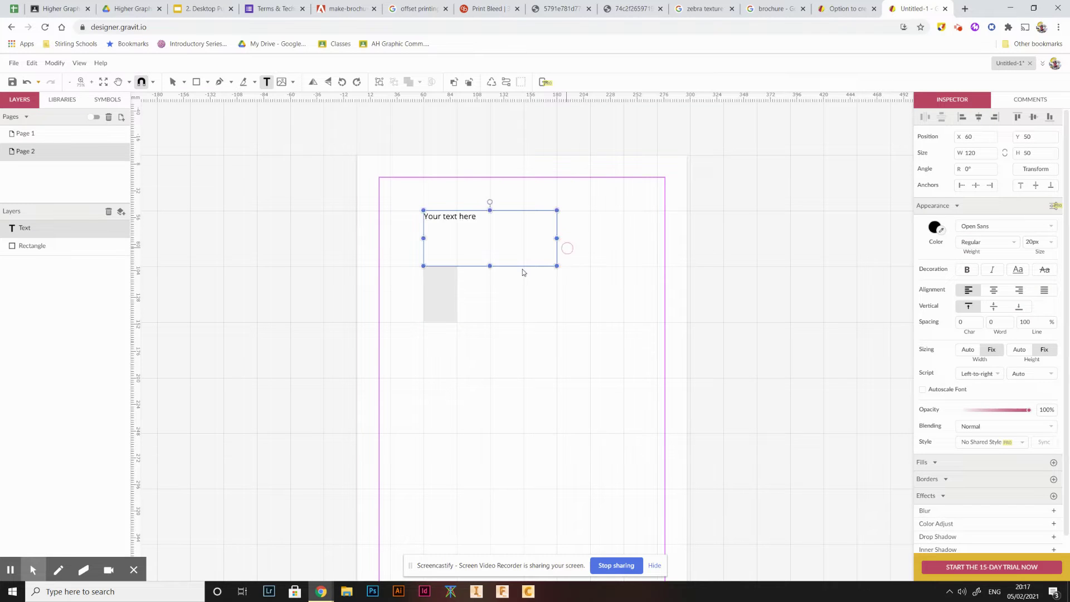
text(weewf)
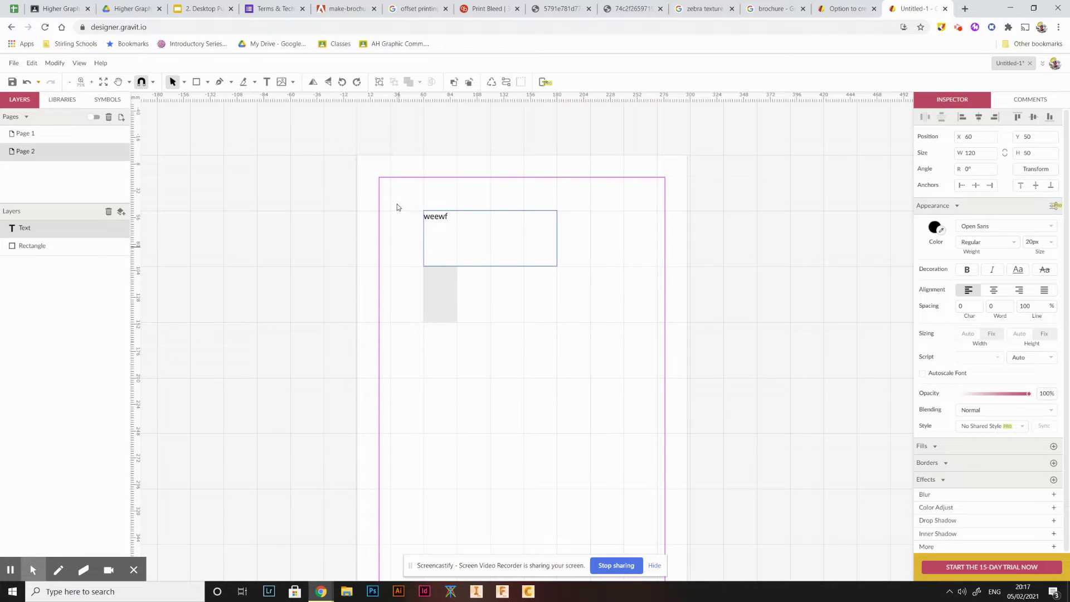
- Delete the text box and the grid-cell rectangle from Page 2
click(425, 210)
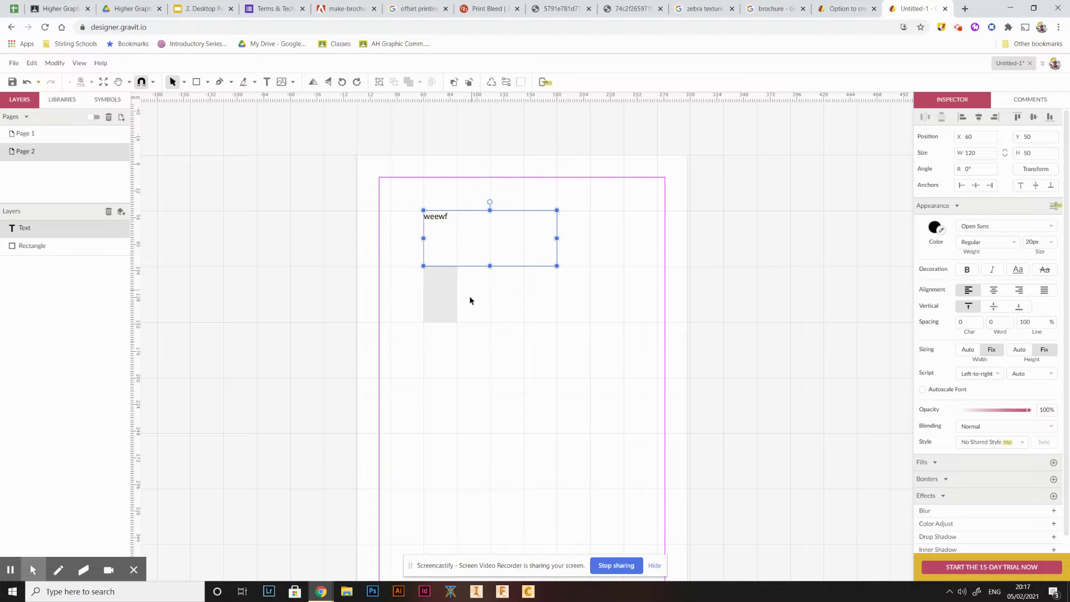
key(Delete)
click(447, 280)
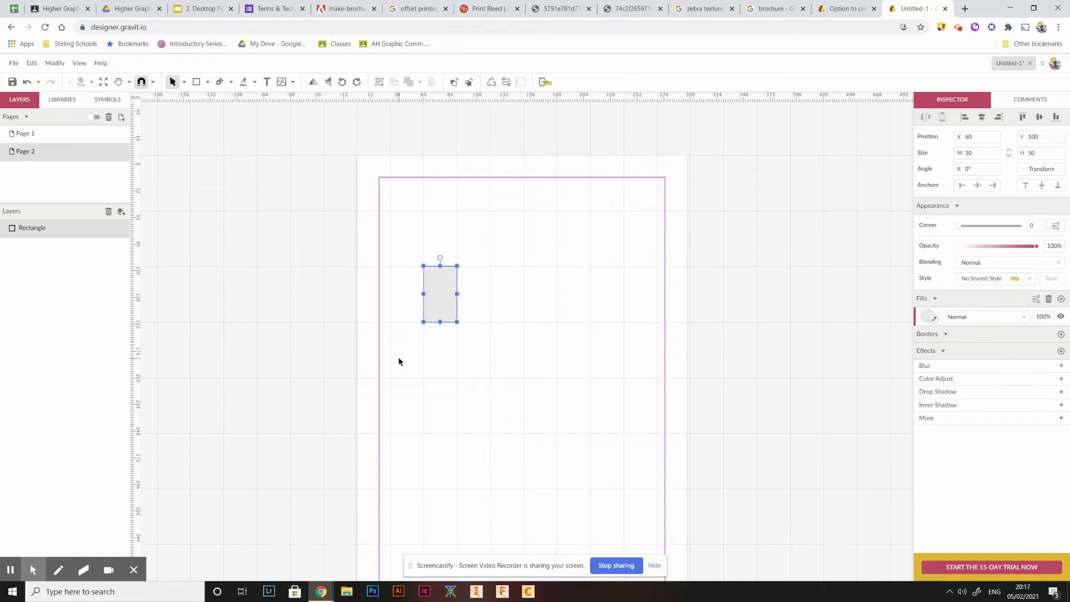
key(Delete)
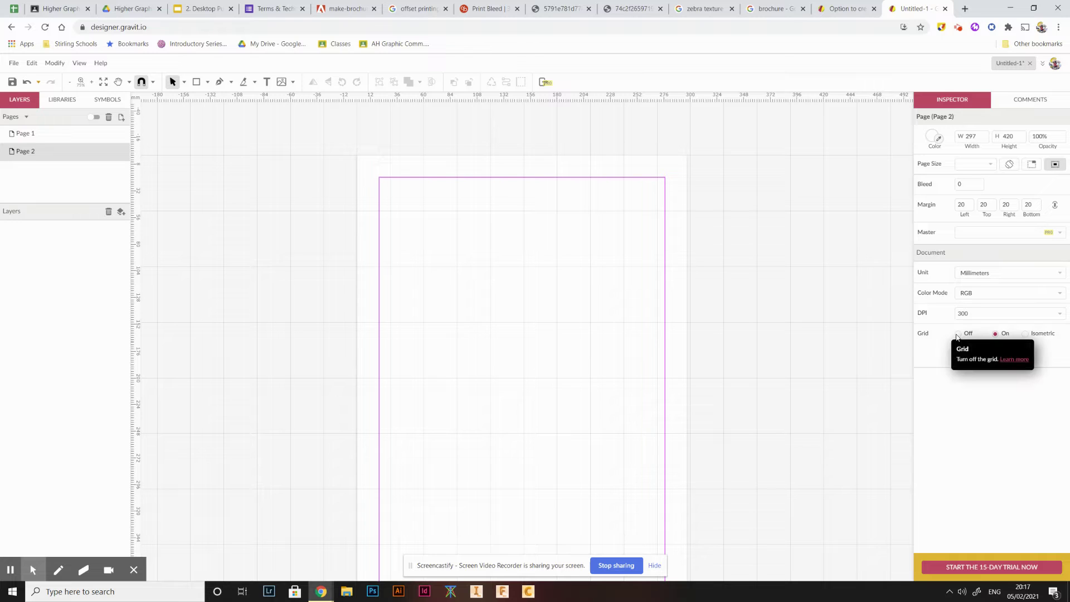
- Try the isometric grid, and turn the document grid off
click(1025, 334)
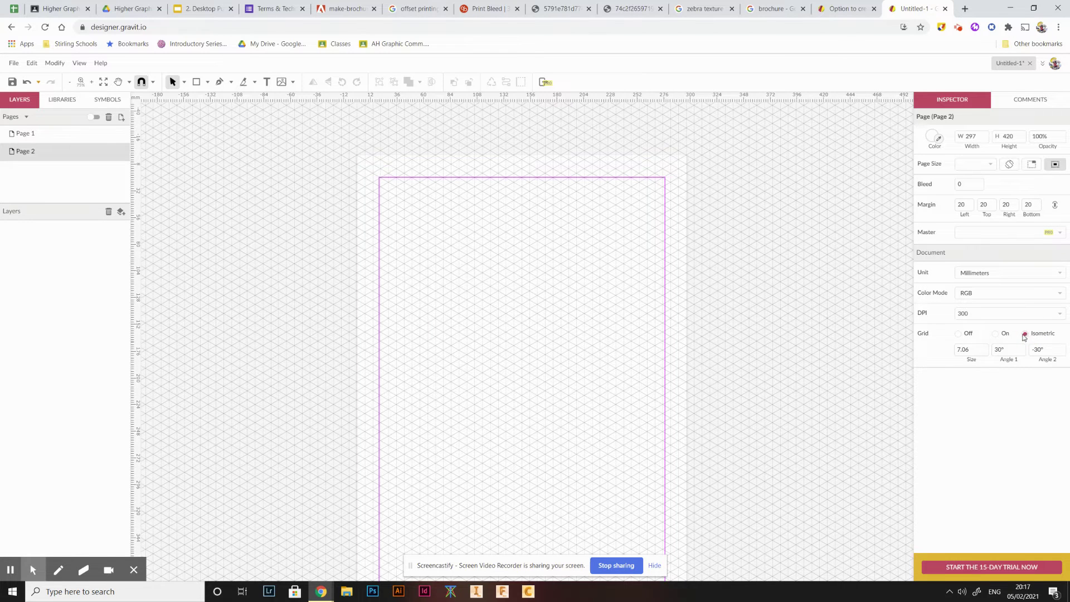
click(962, 334)
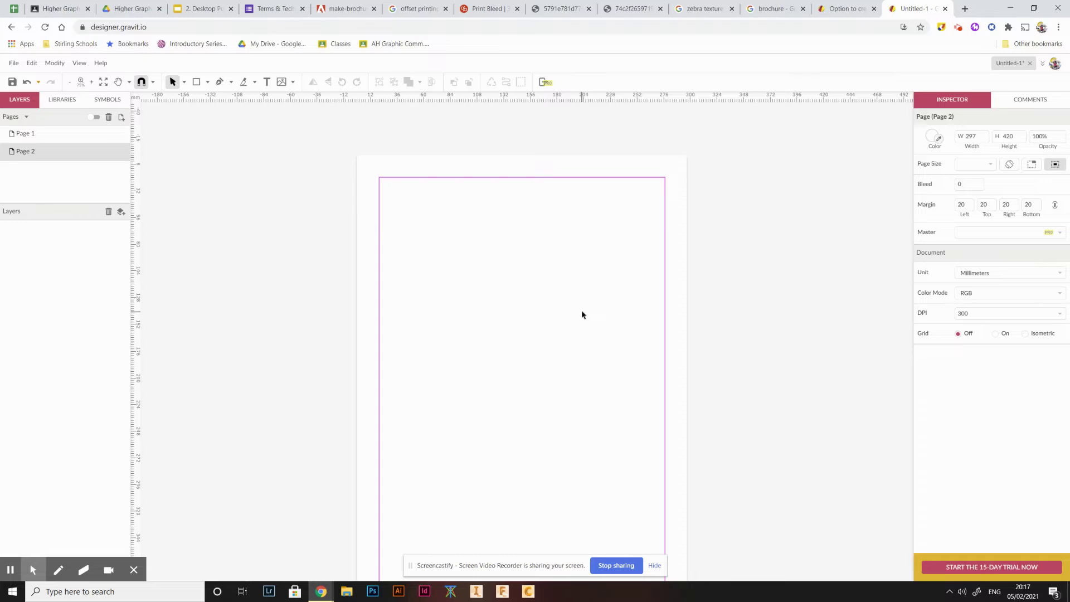
key(alt+Tab)
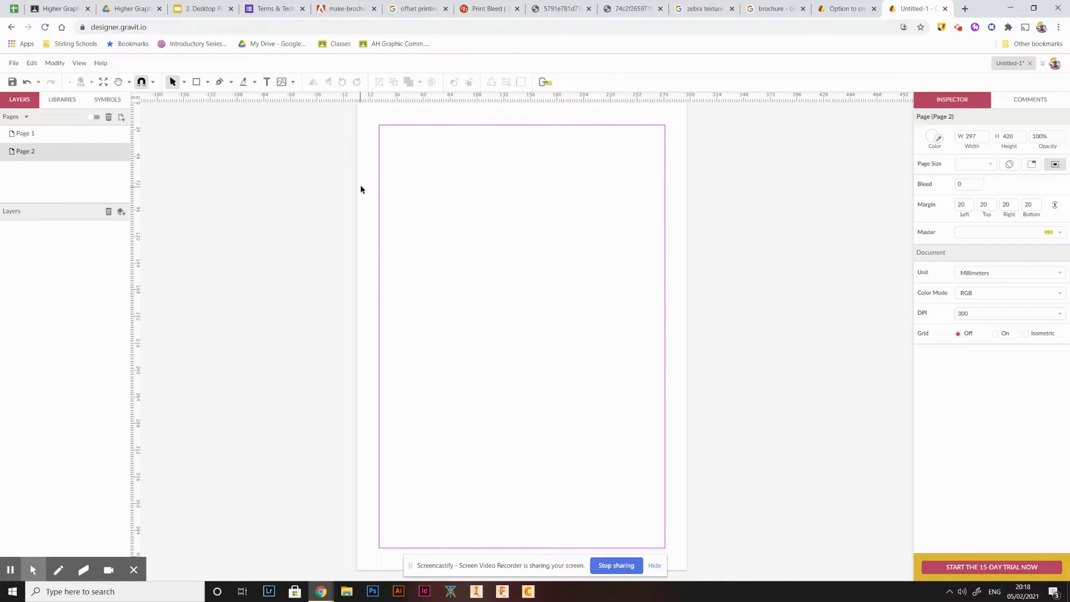
- Hide the canvas rulers, show them again, and decline saving the file to the cloud
click(84, 65)
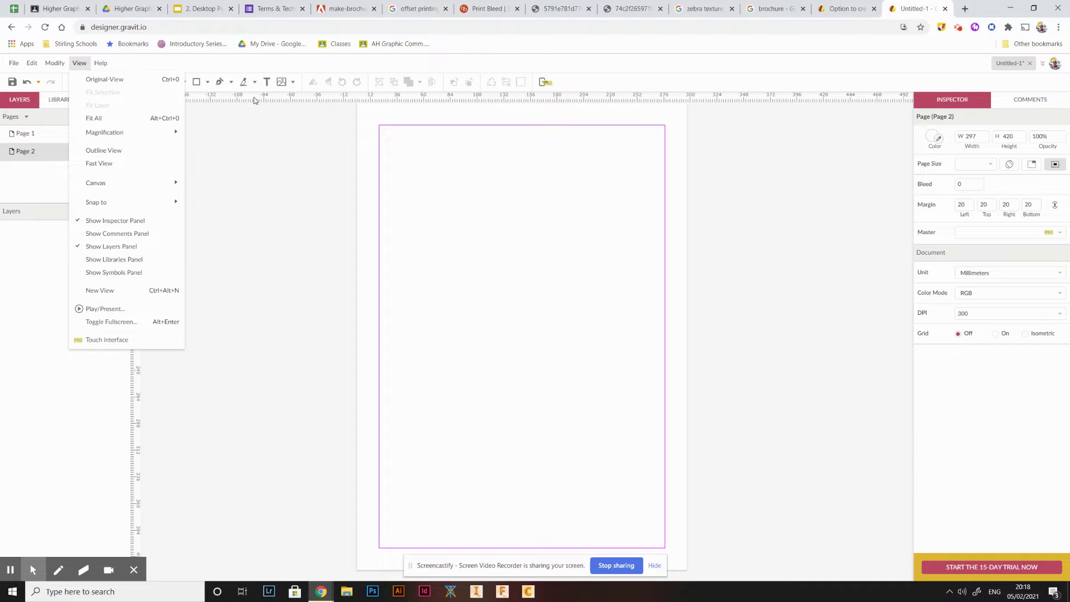
mouse_move(146, 181)
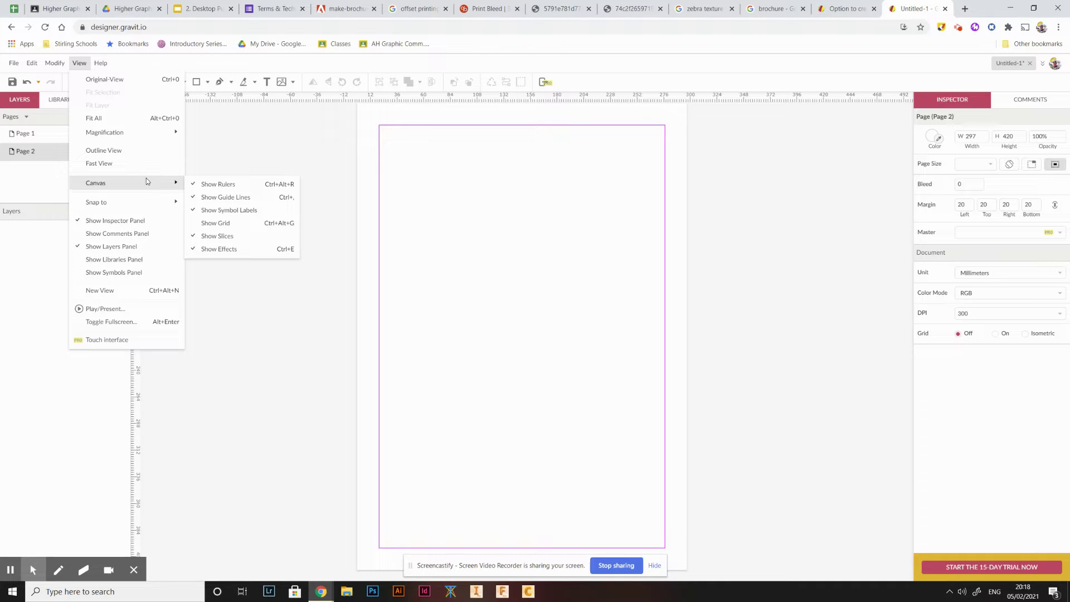
click(222, 187)
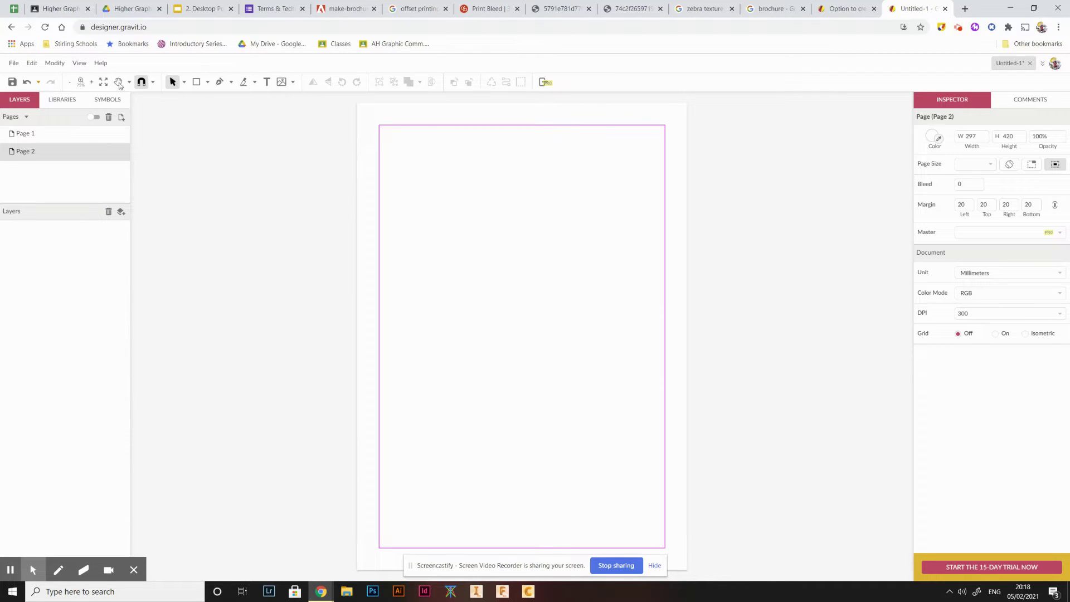
click(80, 63)
mouse_move(133, 182)
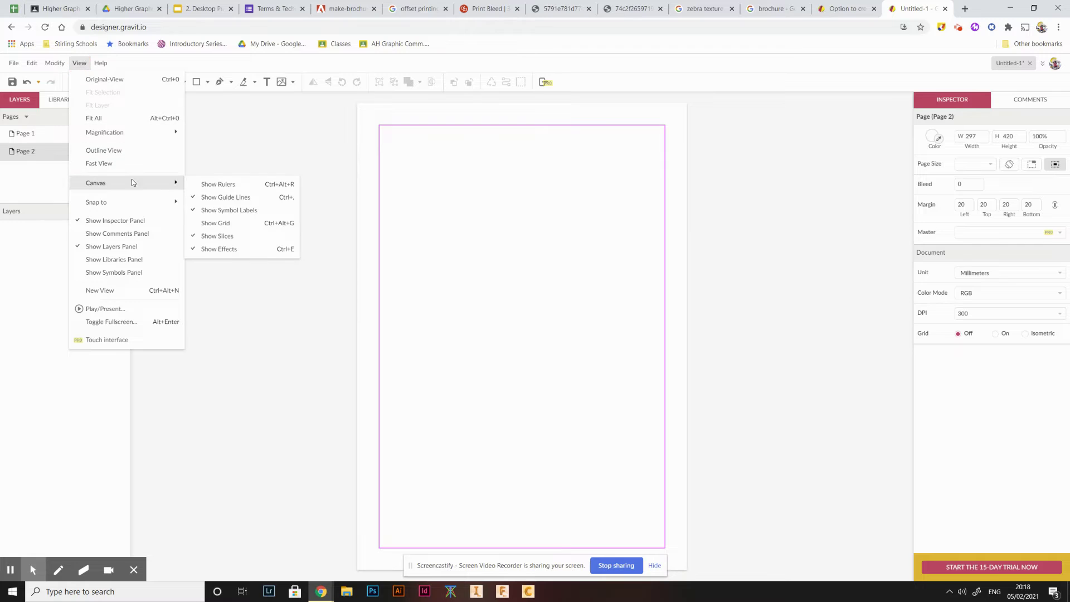
click(205, 185)
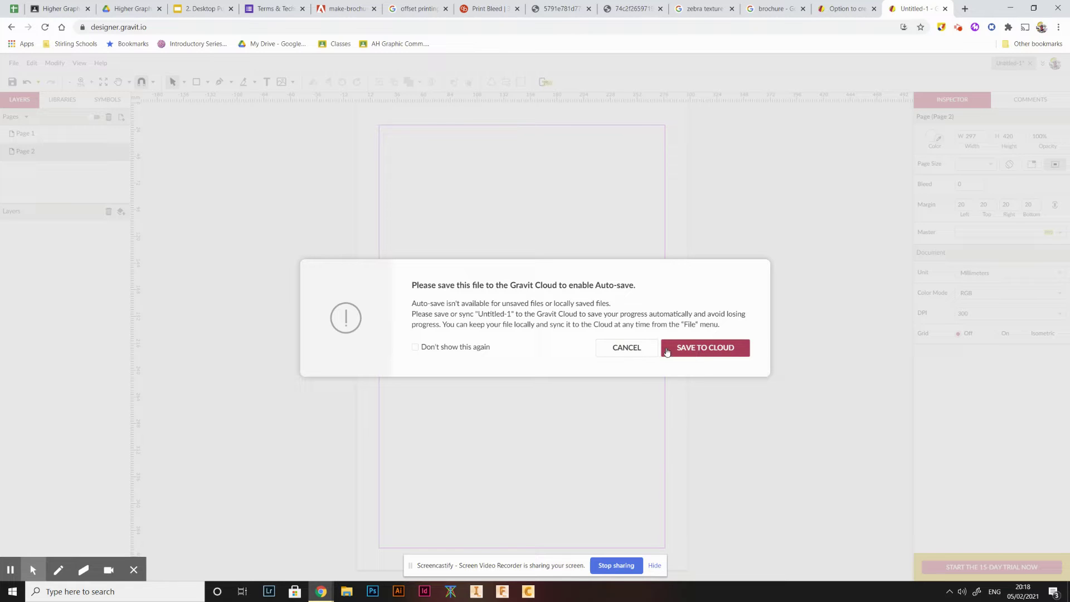
click(627, 347)
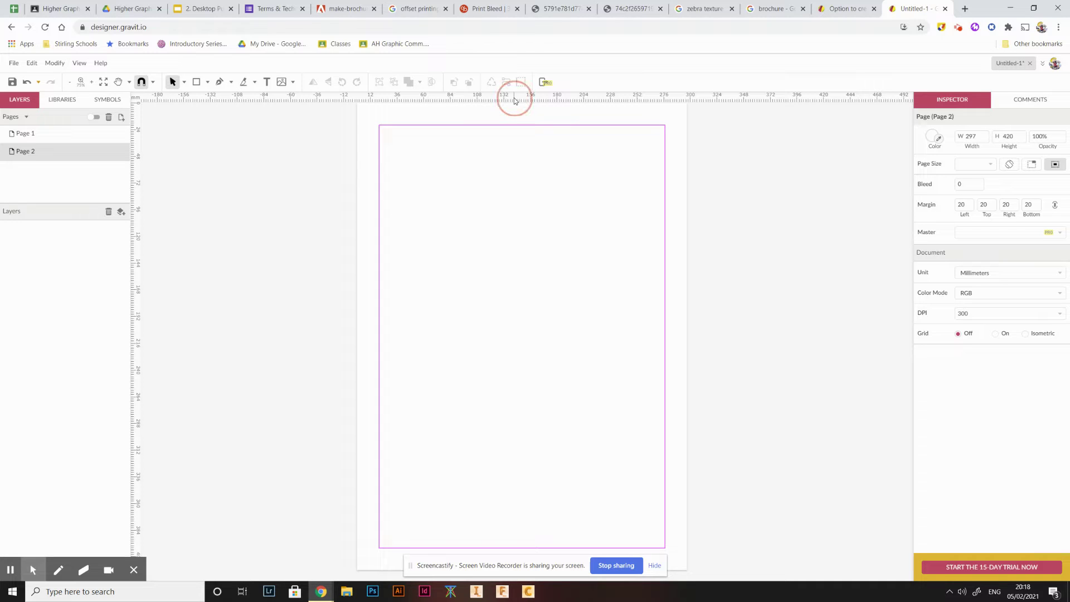
- Place two horizontal guides at about 60 mm and 330 mm, and a vertical guide at about 214 mm
drag(514, 100, 528, 173)
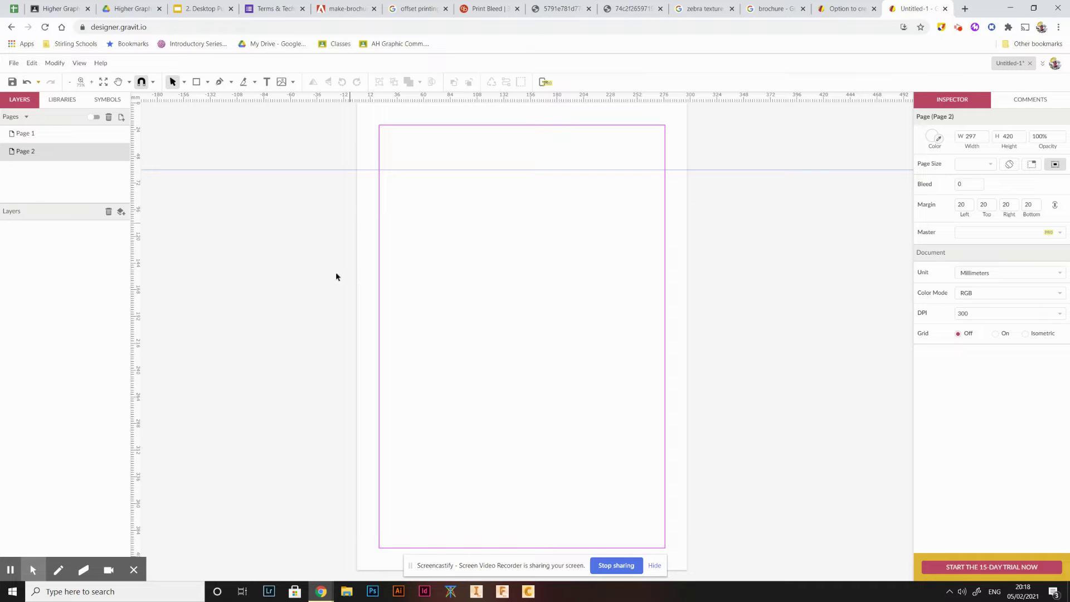
drag(513, 104, 508, 470)
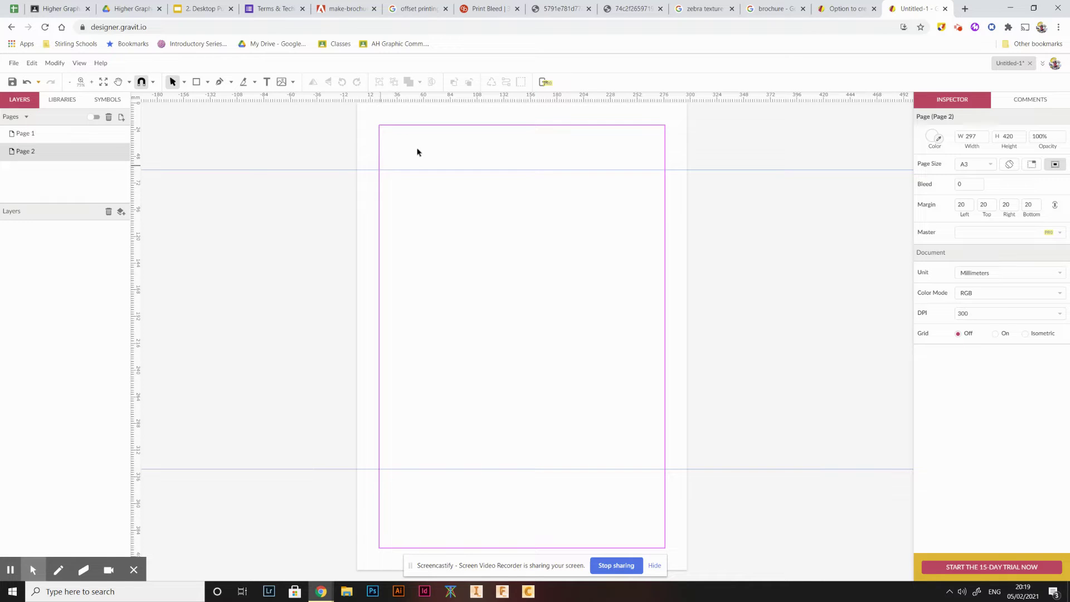
drag(138, 262, 596, 311)
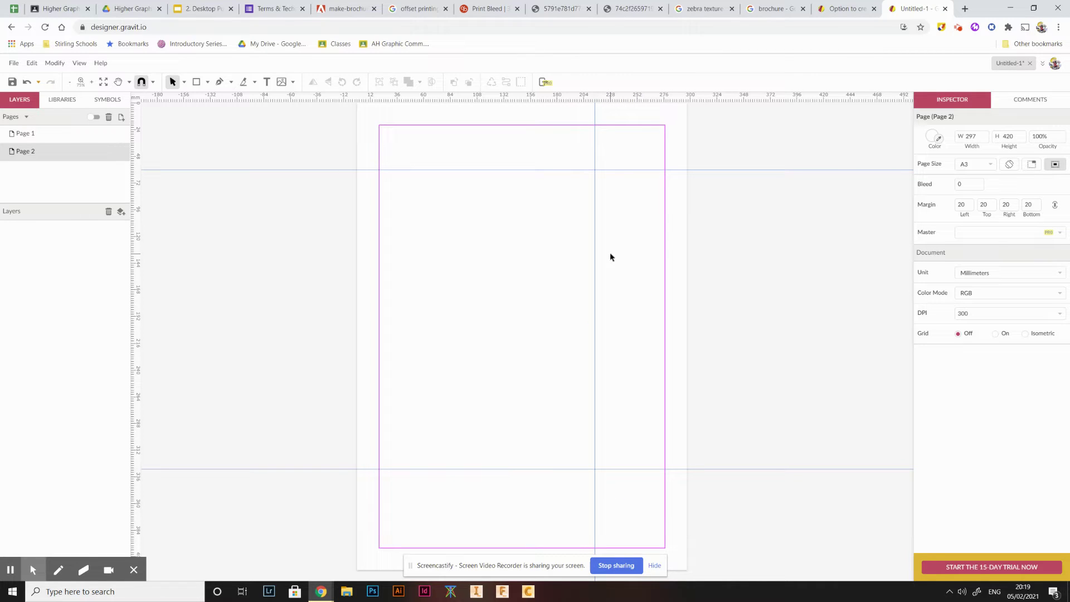
- Alternate between Page 1 and Page 2 to compare the guide positions on both pages, ending on Page 2
click(58, 135)
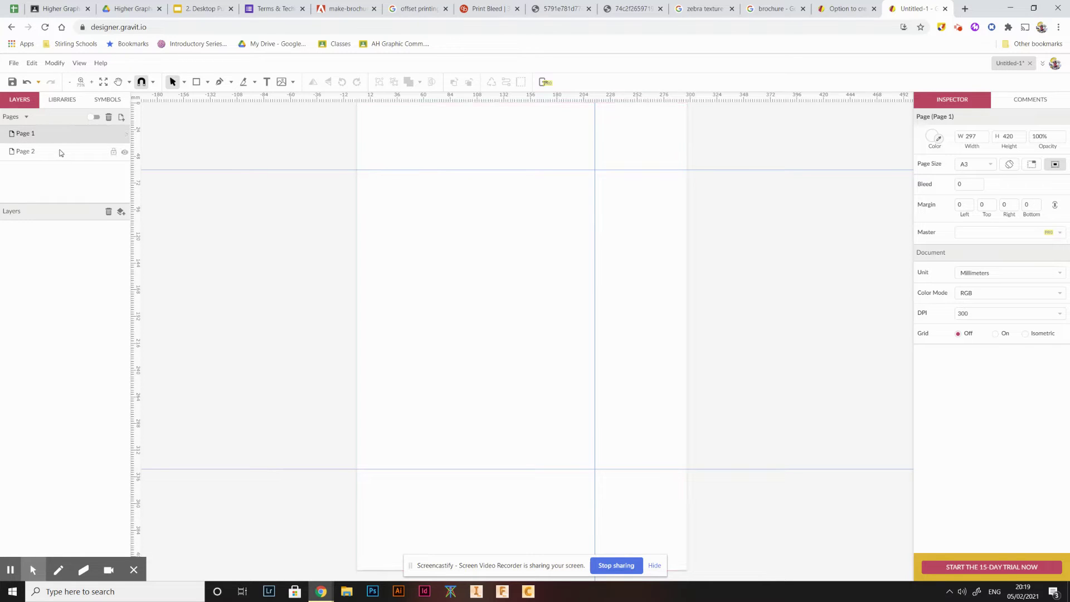
click(60, 150)
click(62, 132)
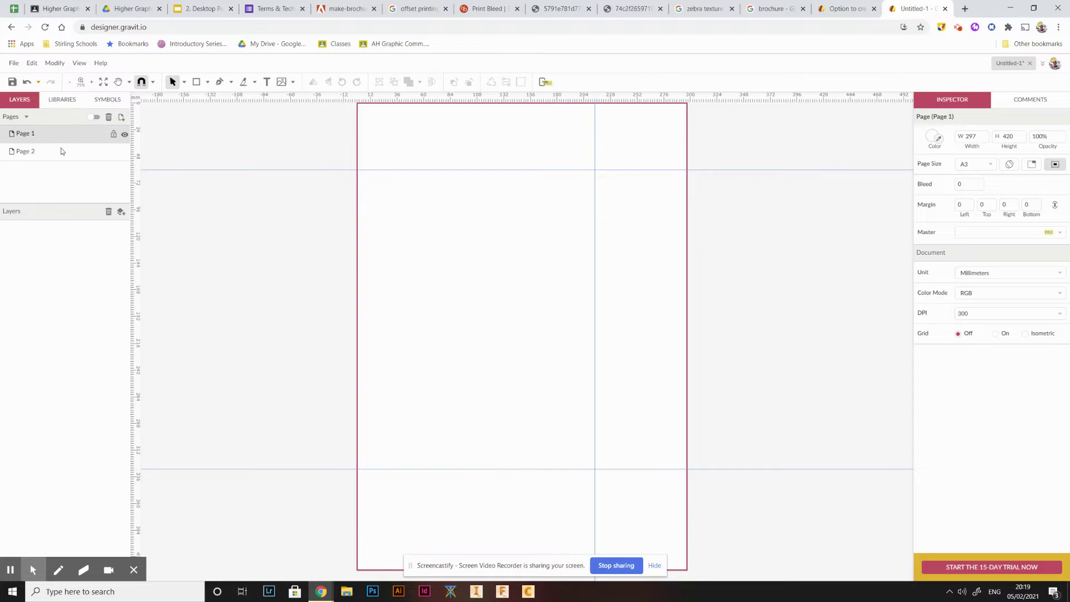
click(62, 154)
click(62, 133)
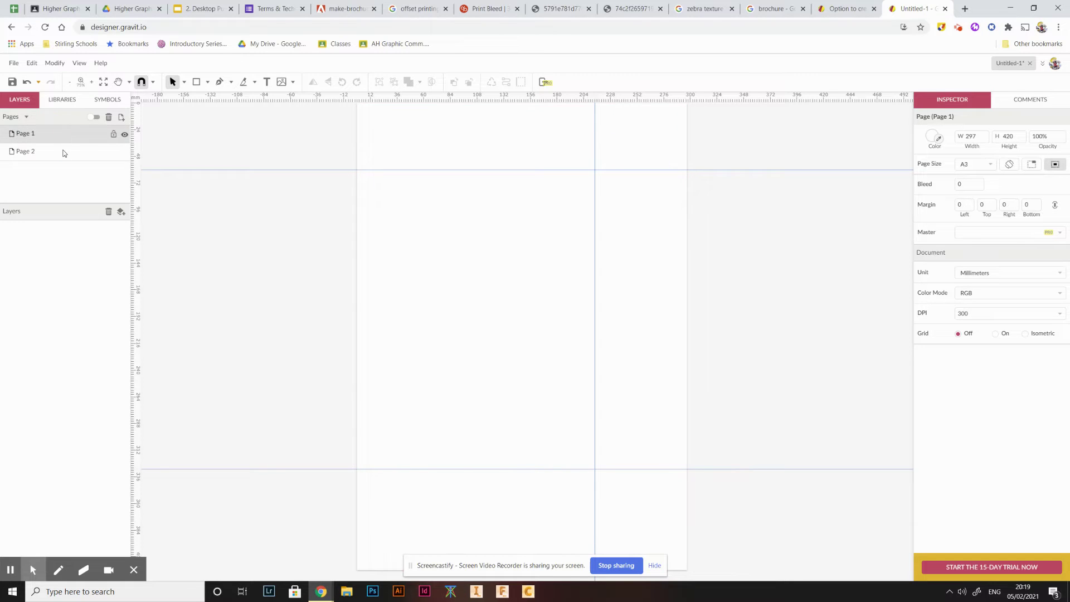
click(63, 153)
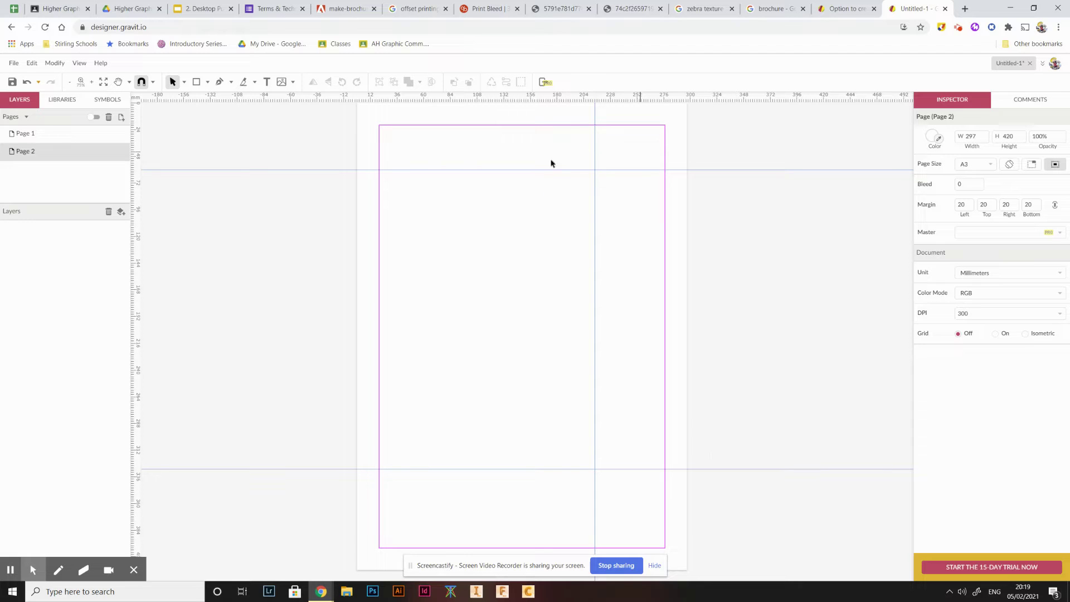
click(52, 135)
click(54, 153)
- Remove the vertical guide, and check the Lesson 1 terms list in the DTP Terms & Techniques document
drag(595, 202, 80, 211)
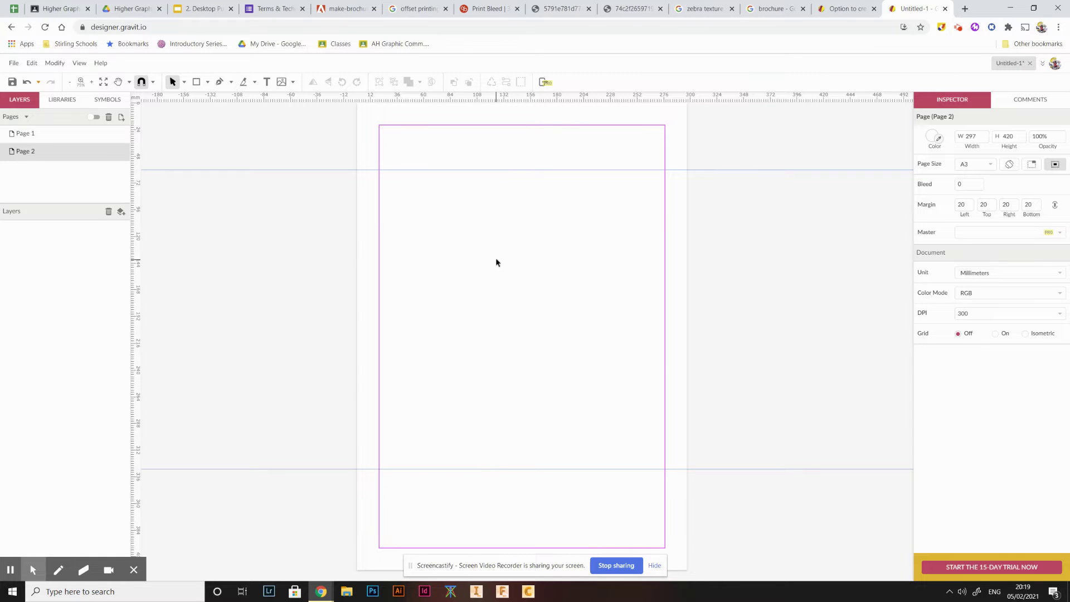
key(alt+Tab)
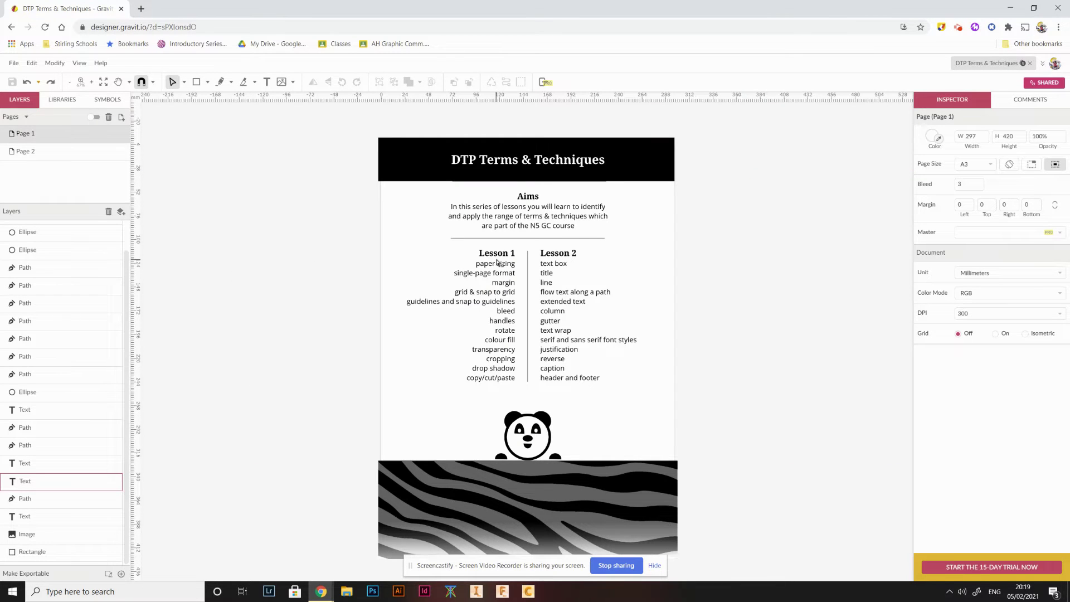
key(alt+Tab)
key(alt+Tab)
key(alt+Tab)
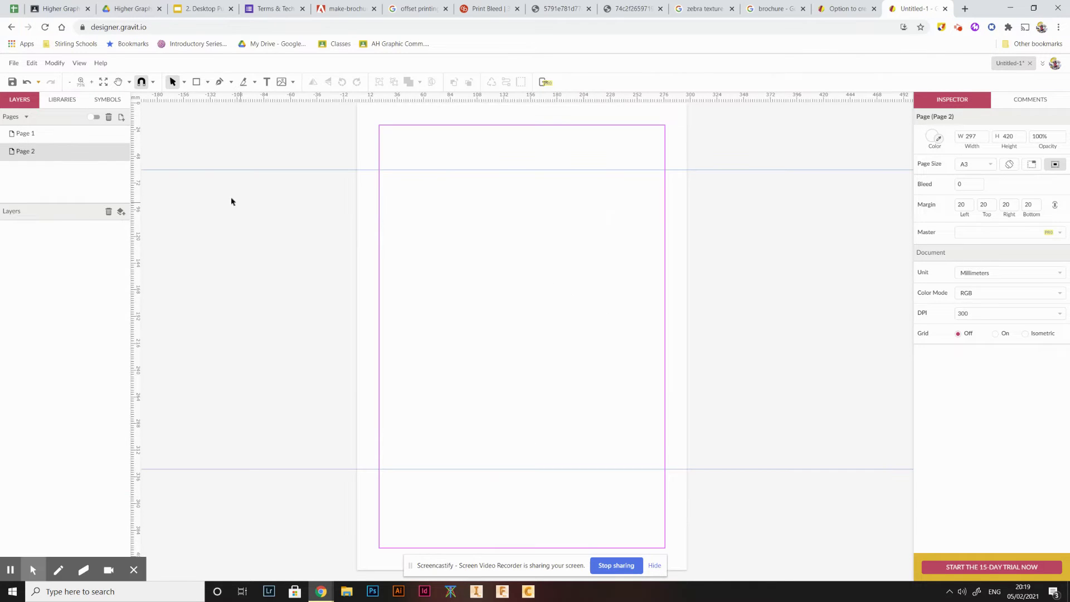
- Try a rectangle of about 64 by 64 mm between the two horizontal guides on Page 2, and delete it
click(196, 81)
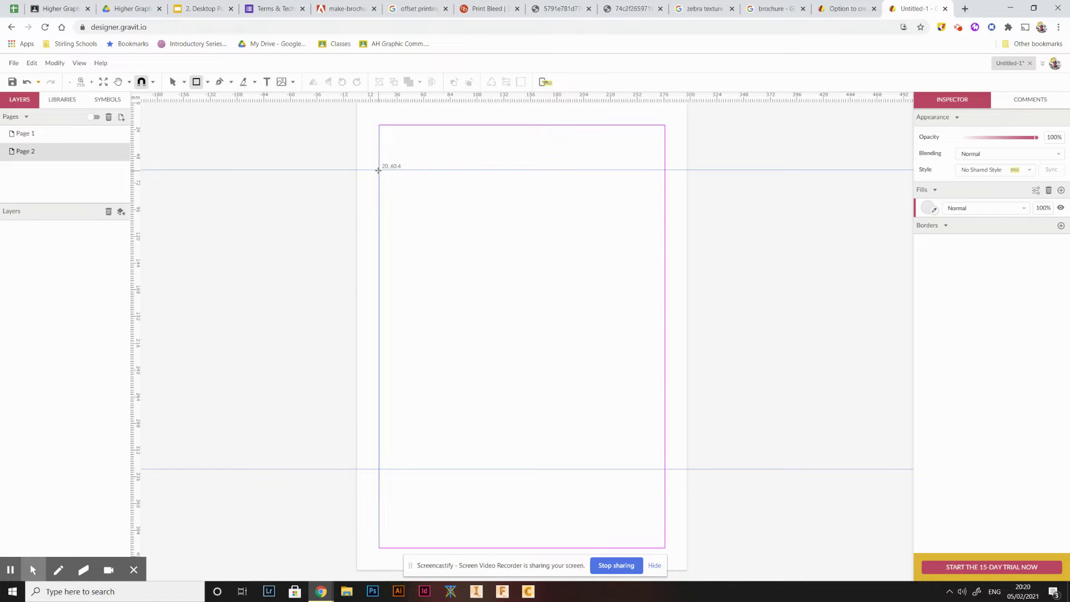
drag(380, 172, 573, 250)
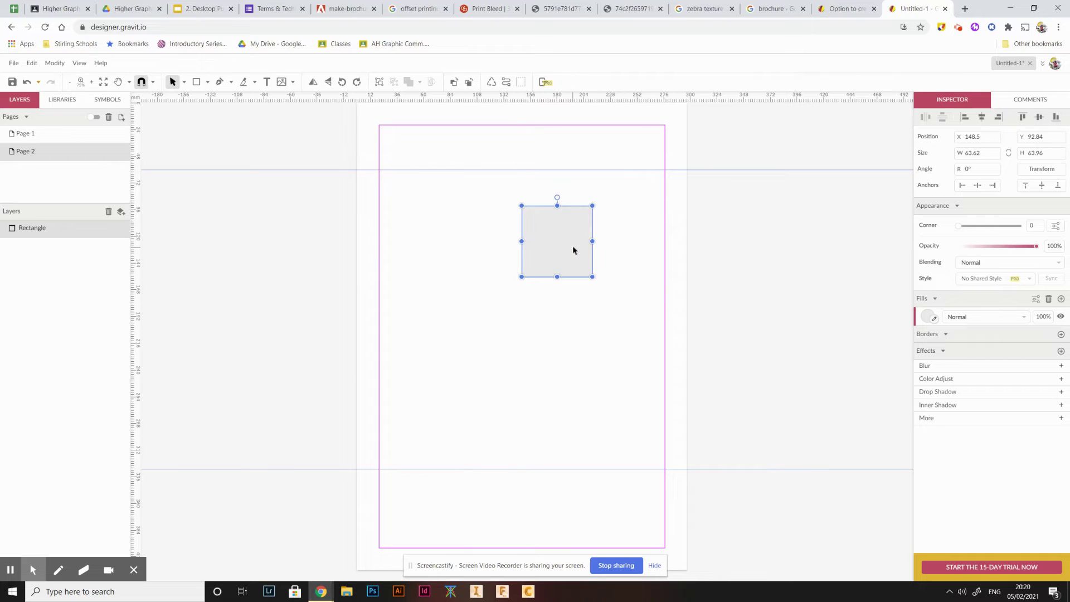
key(Delete)
- Check the bleed term in the DTP Terms & Techniques document, and examine the photo of sheets on a printing press
drag(110, 8, 305, 167)
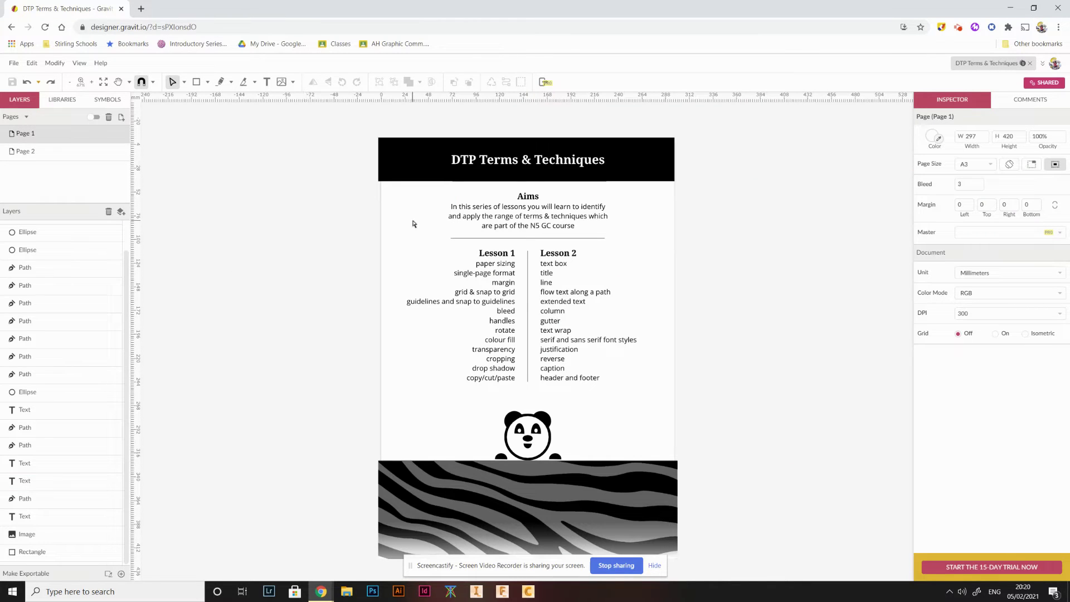
key(alt+Tab)
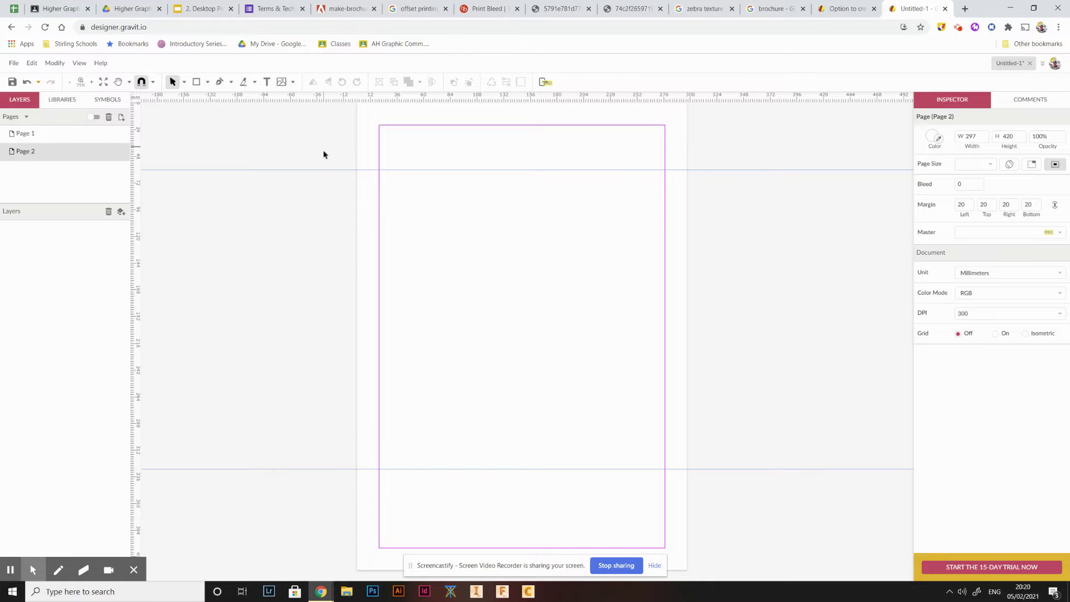
key(alt+Tab)
click(574, 8)
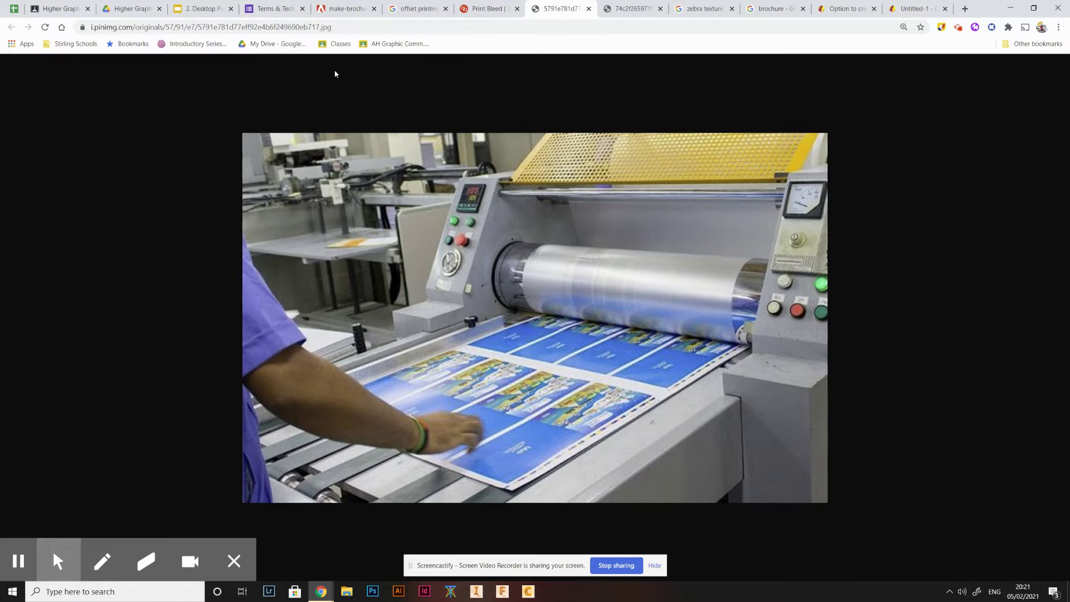
key(alt+Tab)
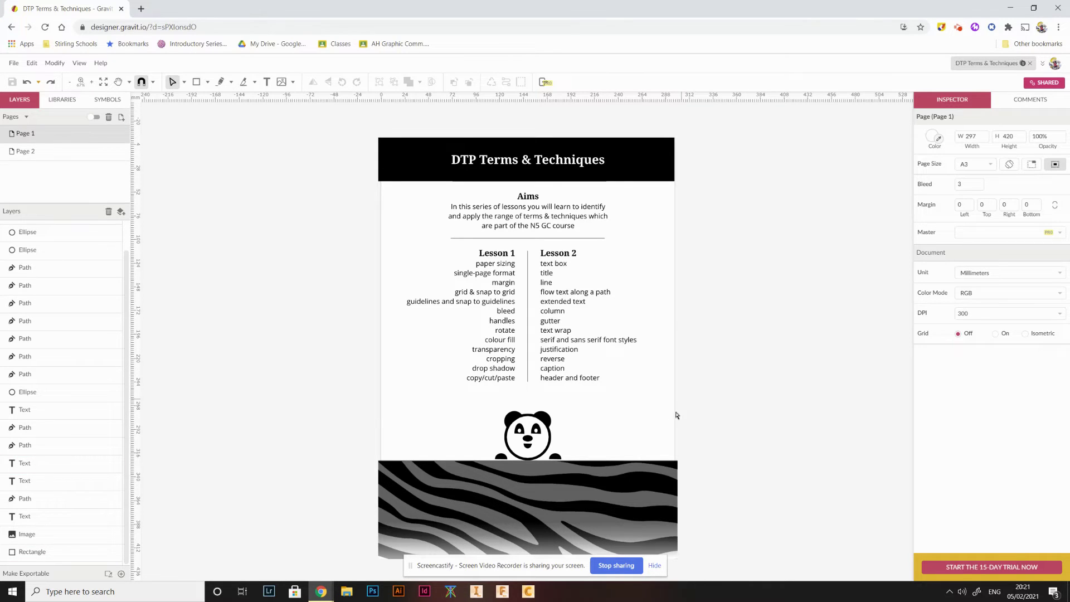
key(alt+Tab)
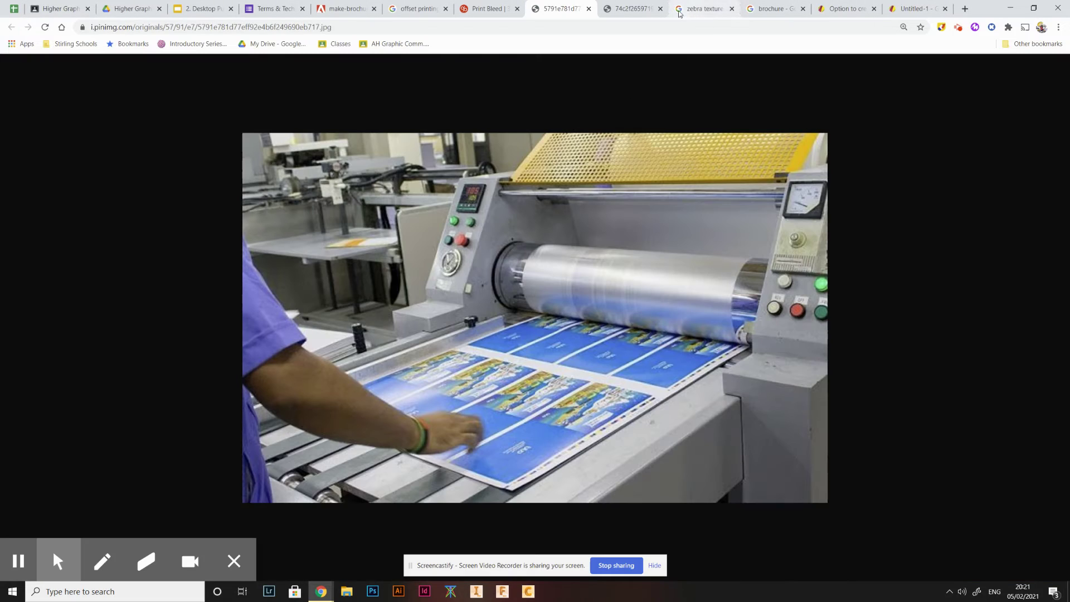
- Examine the Nike running shoe poster, and open the digitalprinting.co.uk explanation of bleed
click(761, 10)
click(706, 10)
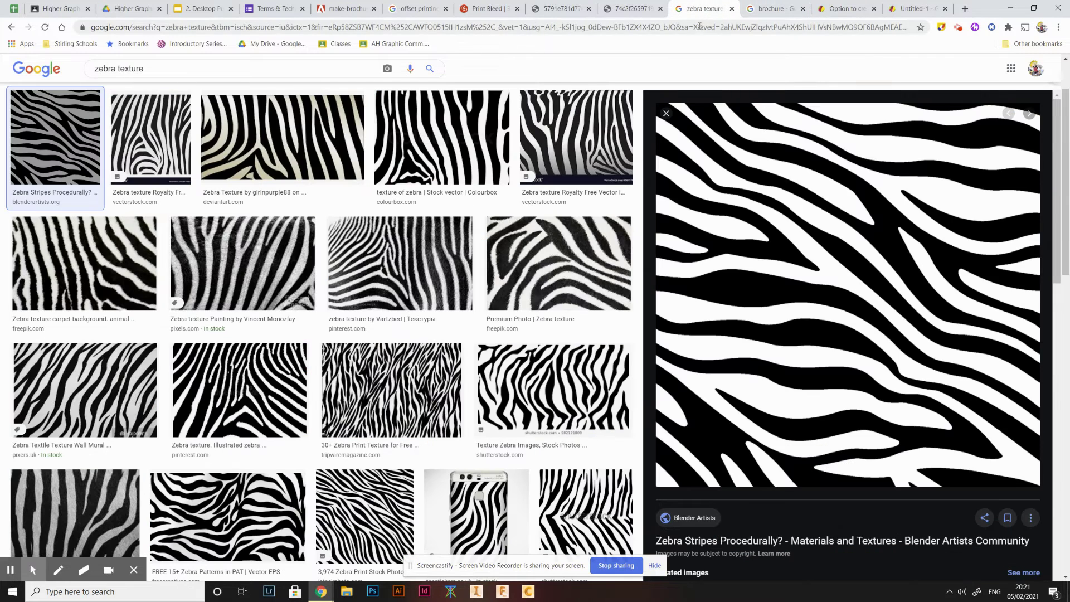
click(625, 9)
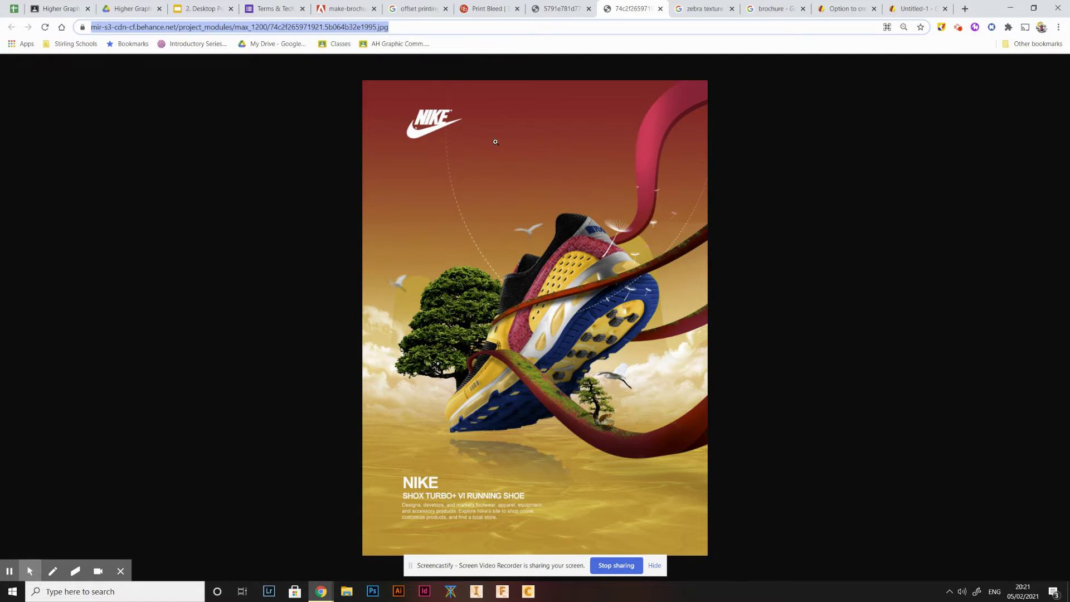
click(472, 10)
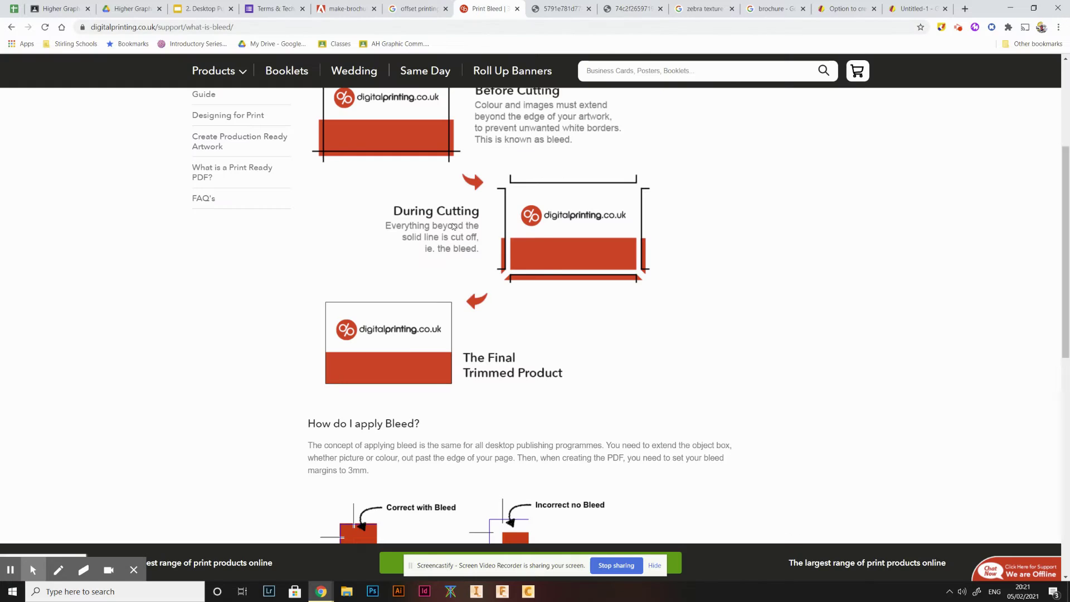
- Read the before, during and after cutting bleed diagrams, and compare them with the printing press photo and the DTP Terms & Techniques poster
scroll(415, 293, up, 3)
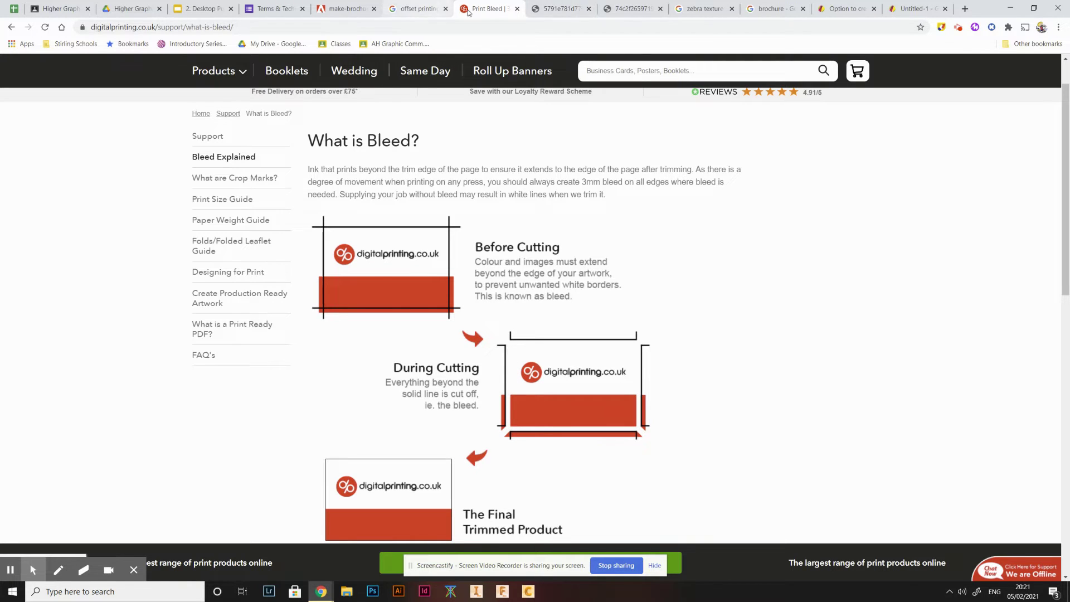
click(555, 9)
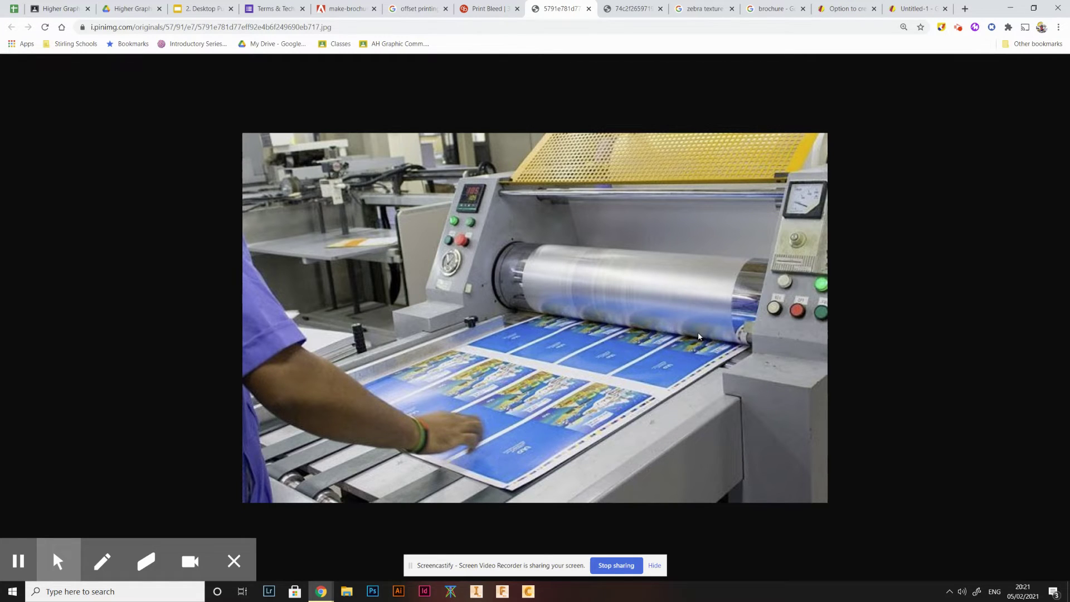
click(484, 9)
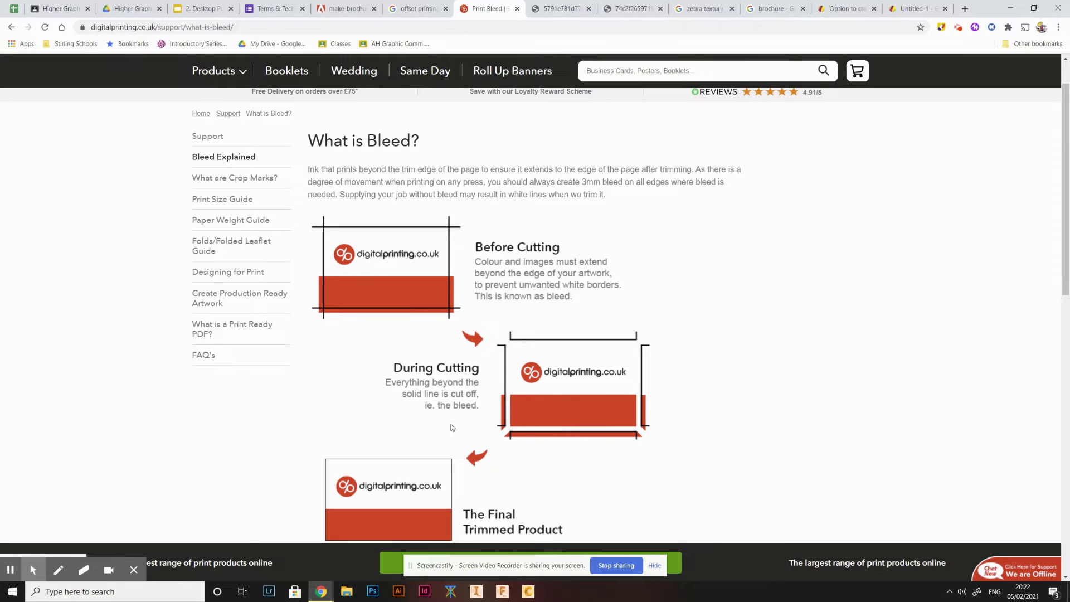
scroll(435, 440, down, 1)
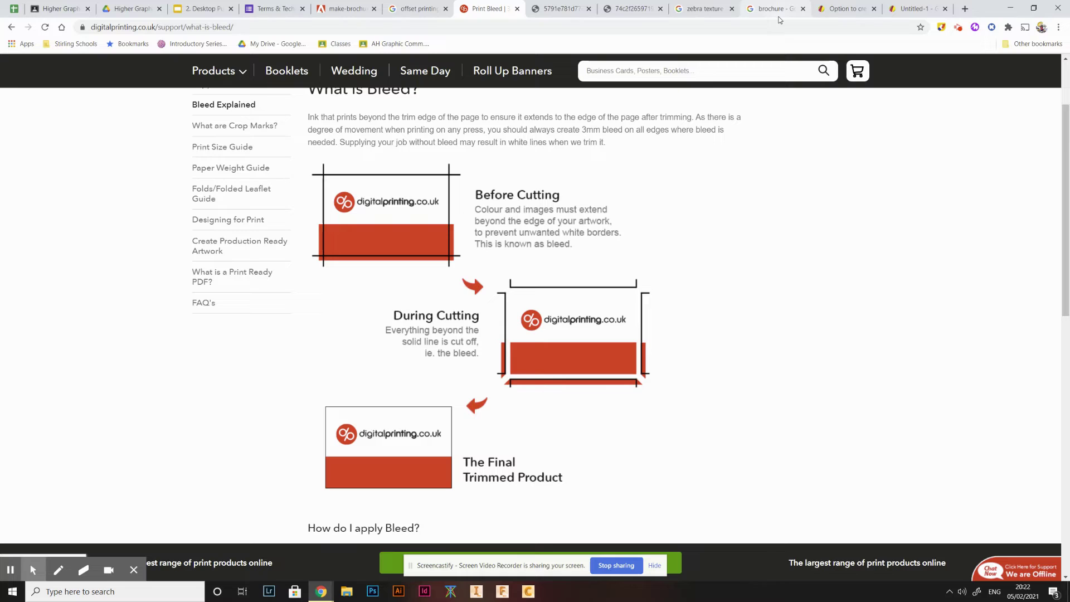
key(alt+Tab)
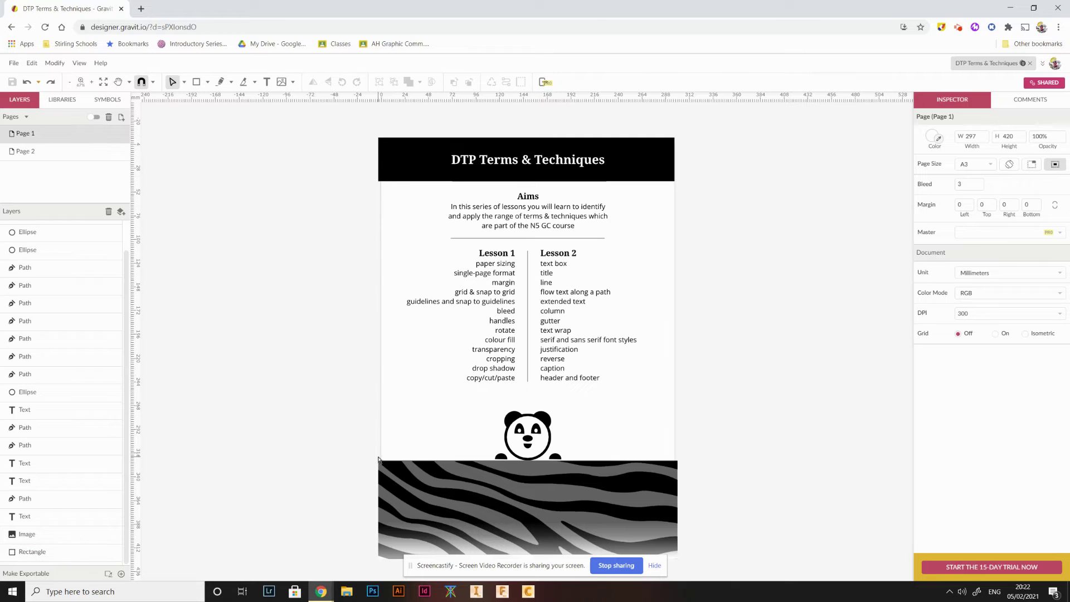
key(alt+Tab)
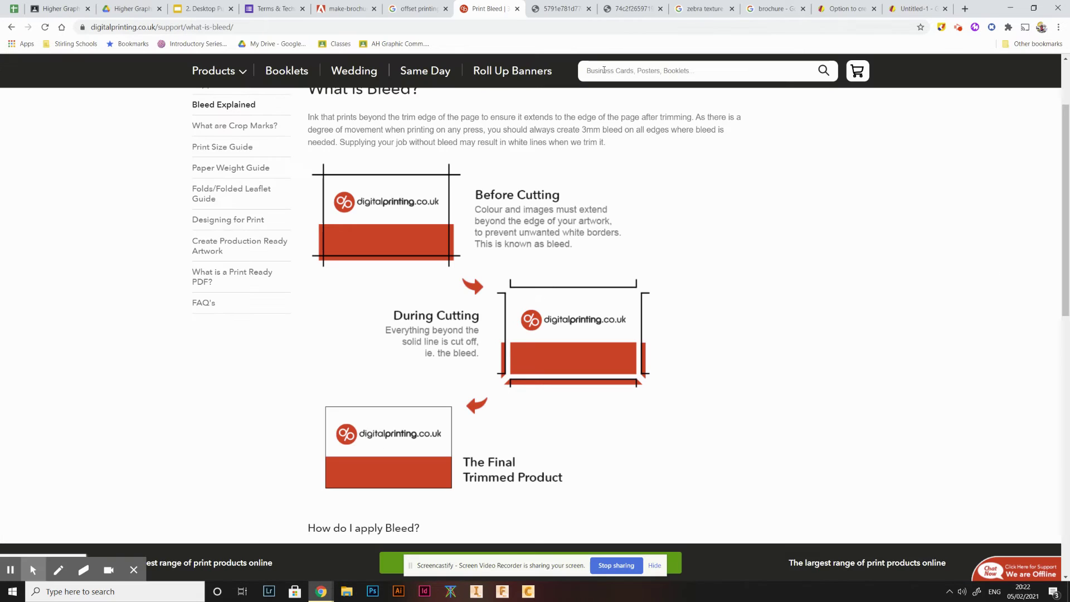
- Return to the Untitled-1 design and set the bleed of Page 2 to 3 mm
click(907, 8)
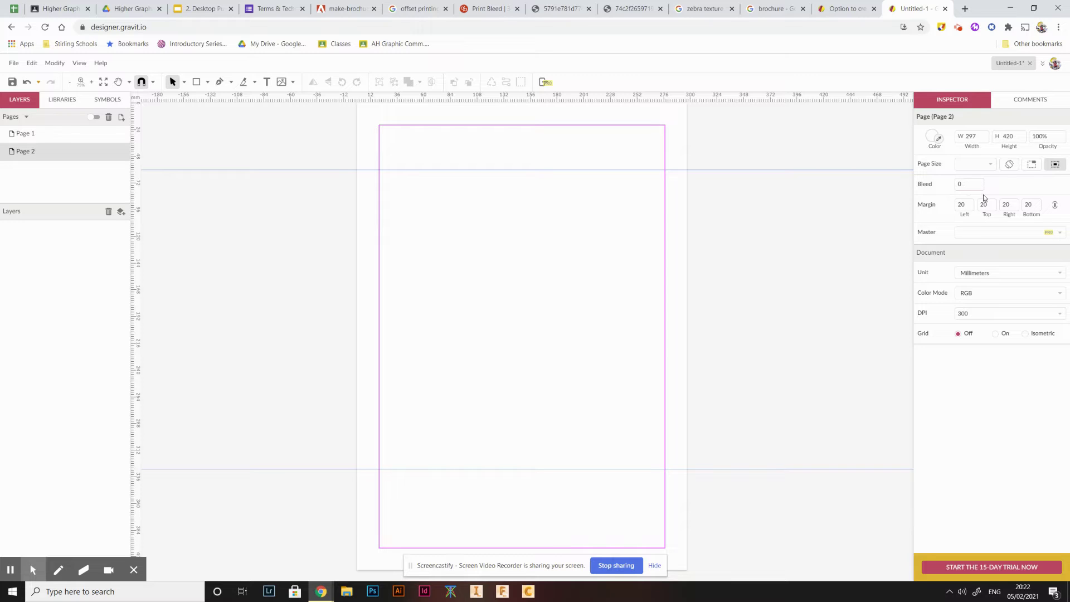
click(965, 184)
key(ctrl+z)
click(960, 184)
- Try a rectangle of about 105 by 68 mm hanging over the left edge of Page 2 into the bleed, and delete it
click(196, 83)
drag(436, 233, 551, 308)
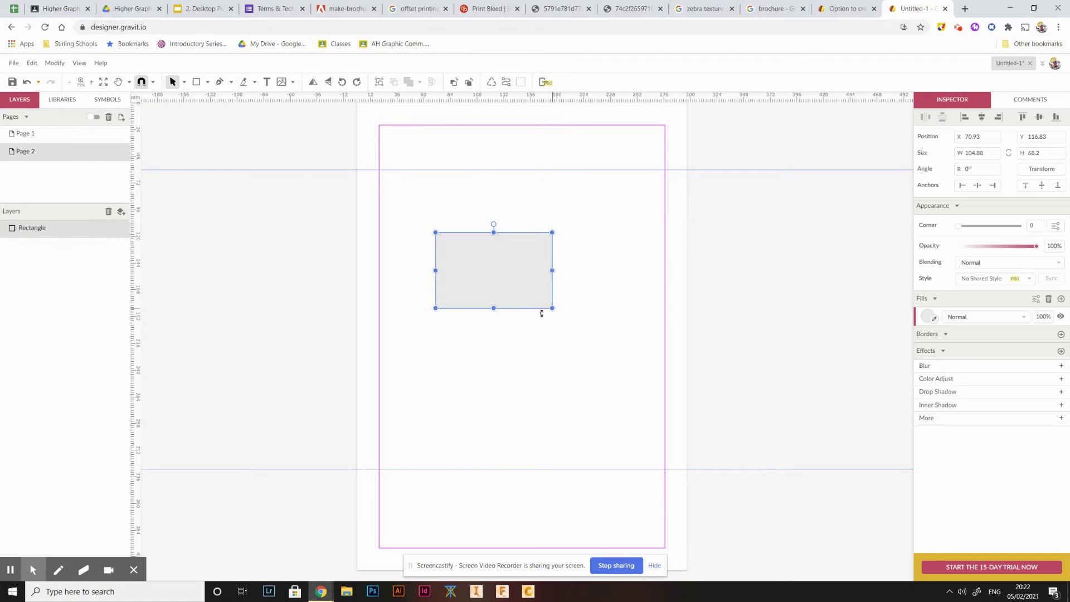
drag(511, 271, 404, 268)
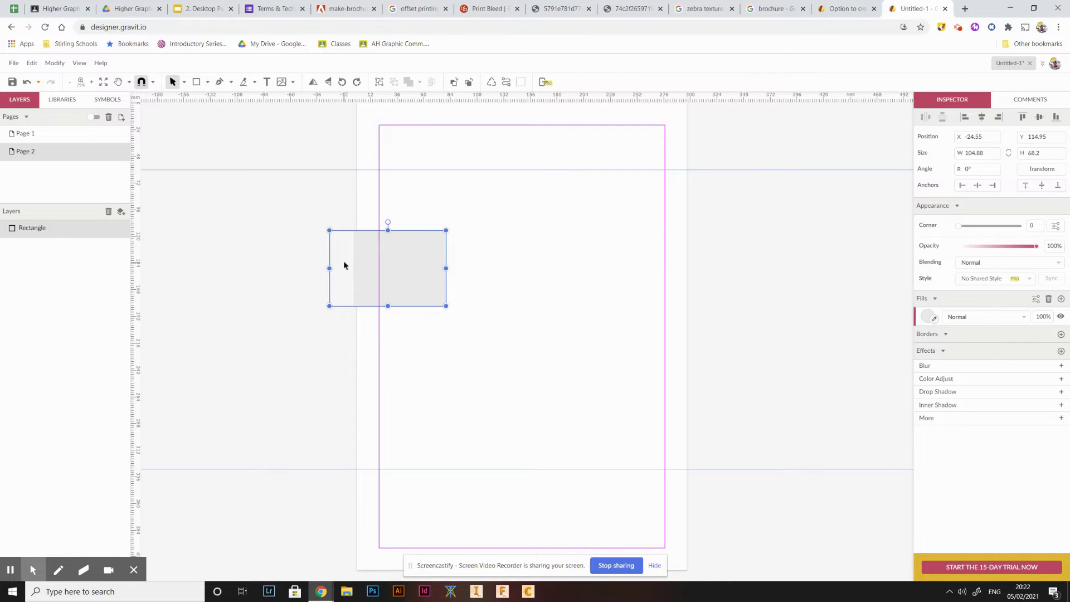
scroll(357, 256, up, 5)
click(379, 147)
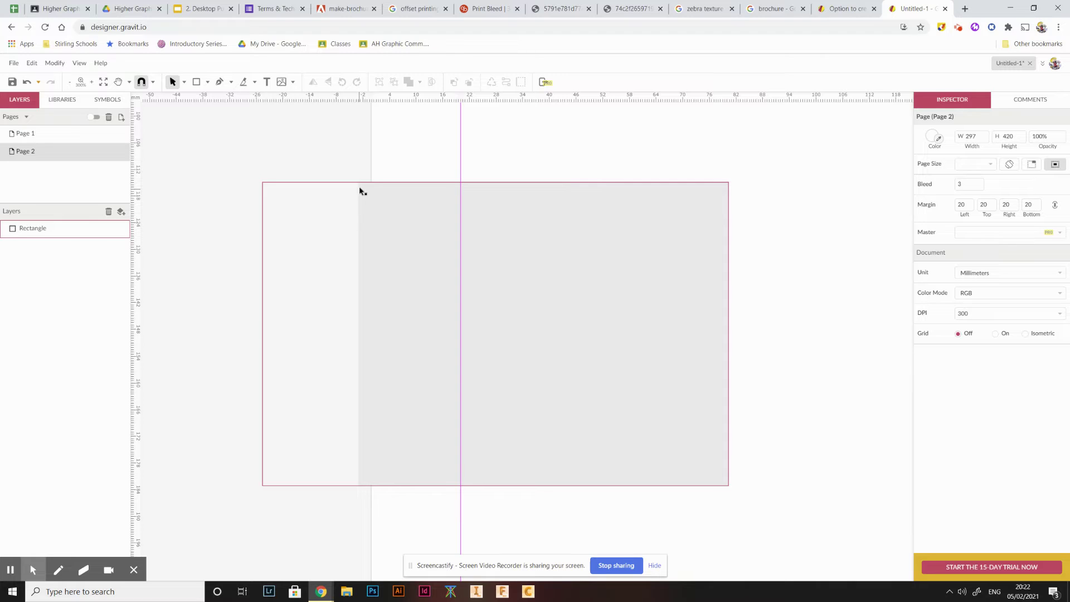
drag(396, 263, 417, 239)
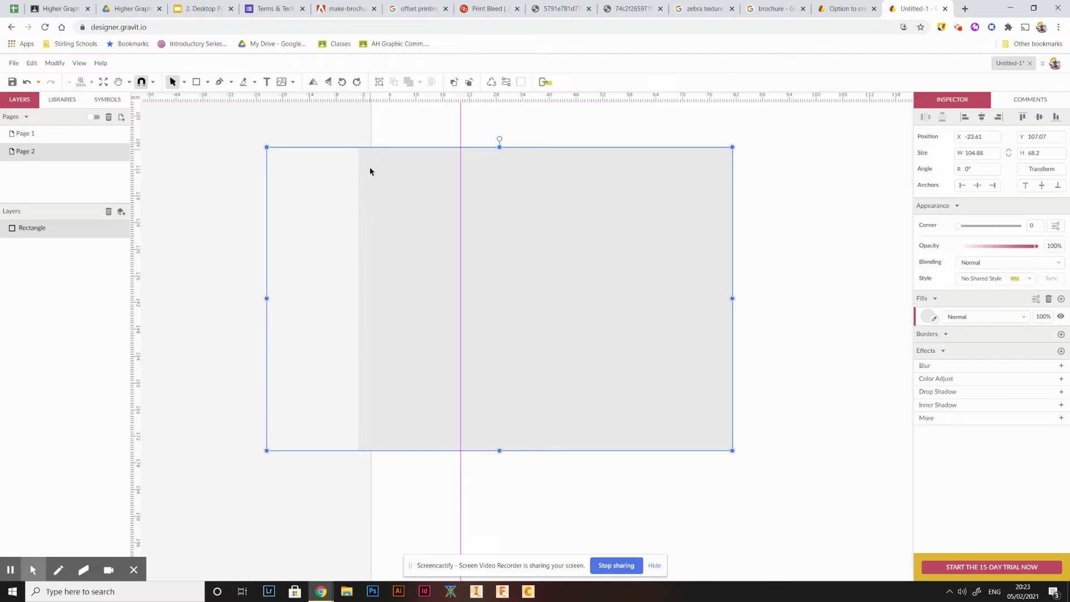
scroll(353, 311, down, 4)
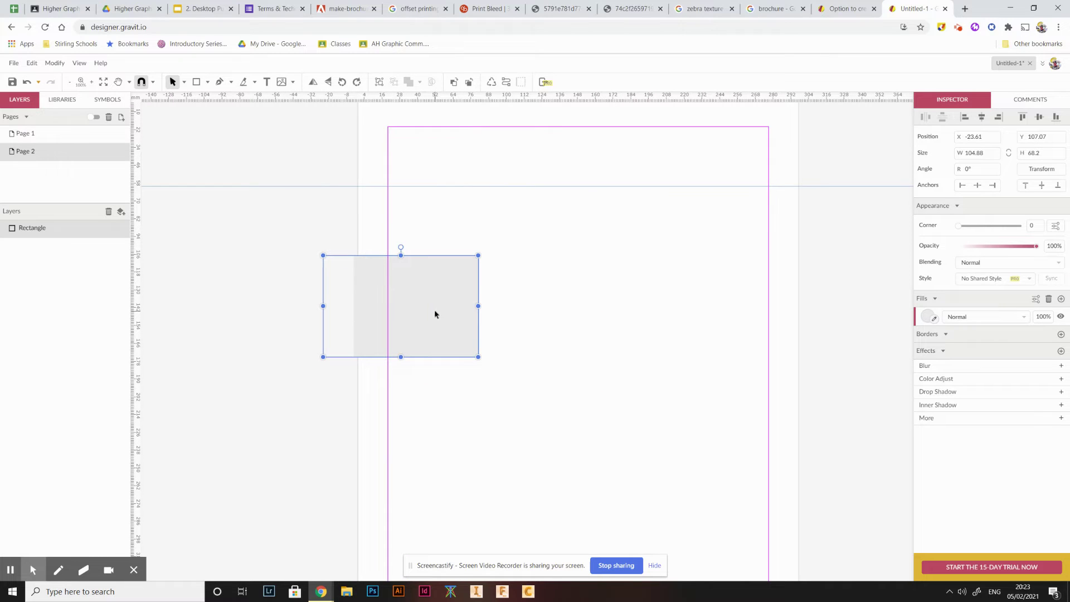
key(Delete)
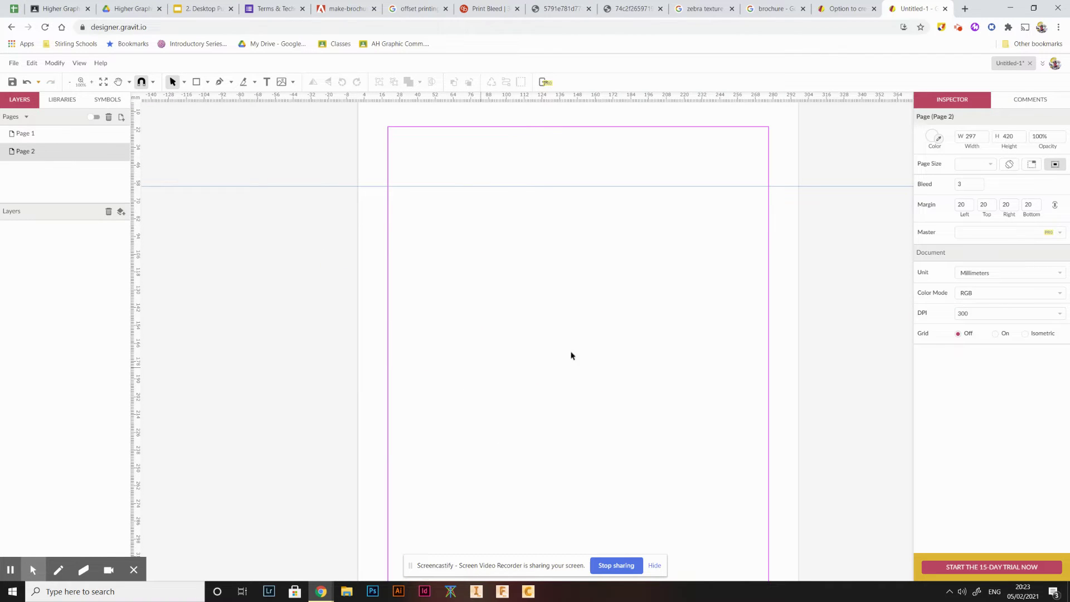
- Draw a header rectangle about 325 by 77 mm from above Page 2 down to the upper guide, overrunning the bleed on three sides
key(alt+Tab)
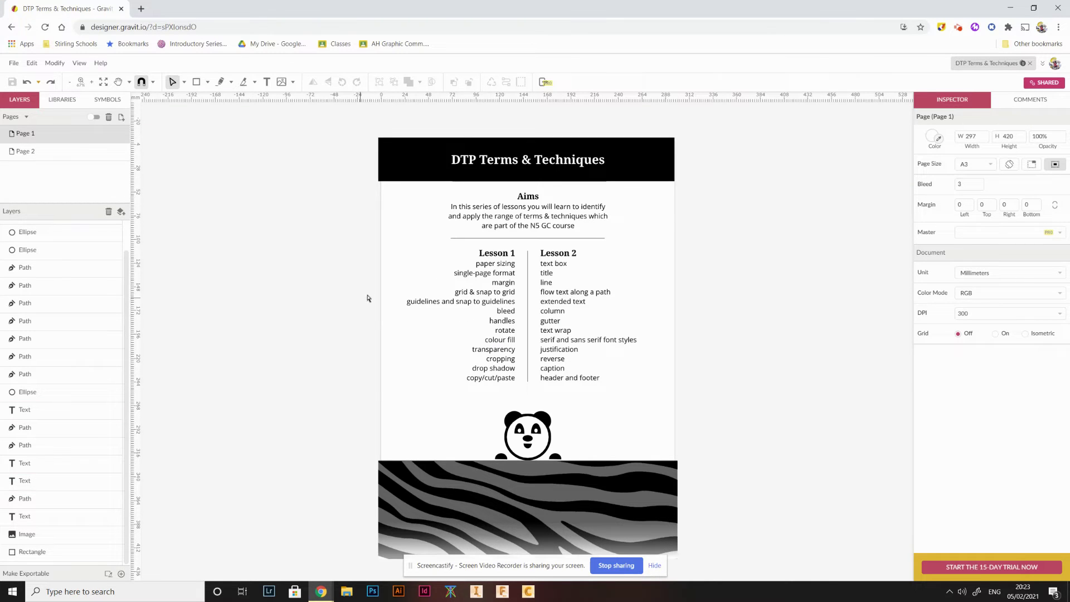
key(alt+Tab)
scroll(407, 224, down, 5)
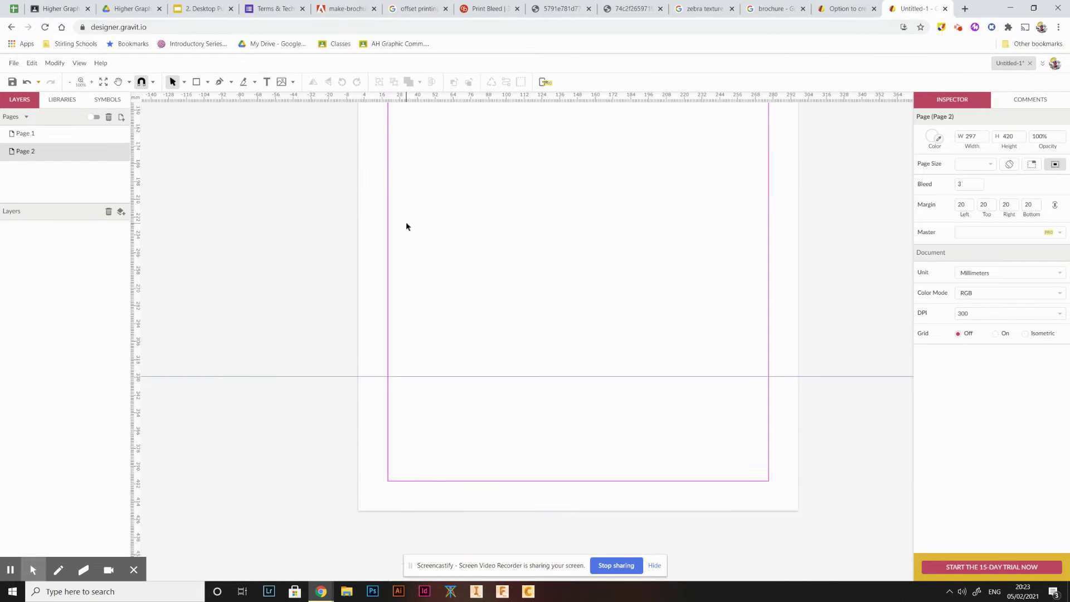
scroll(407, 224, up, 3)
scroll(408, 225, down, 2)
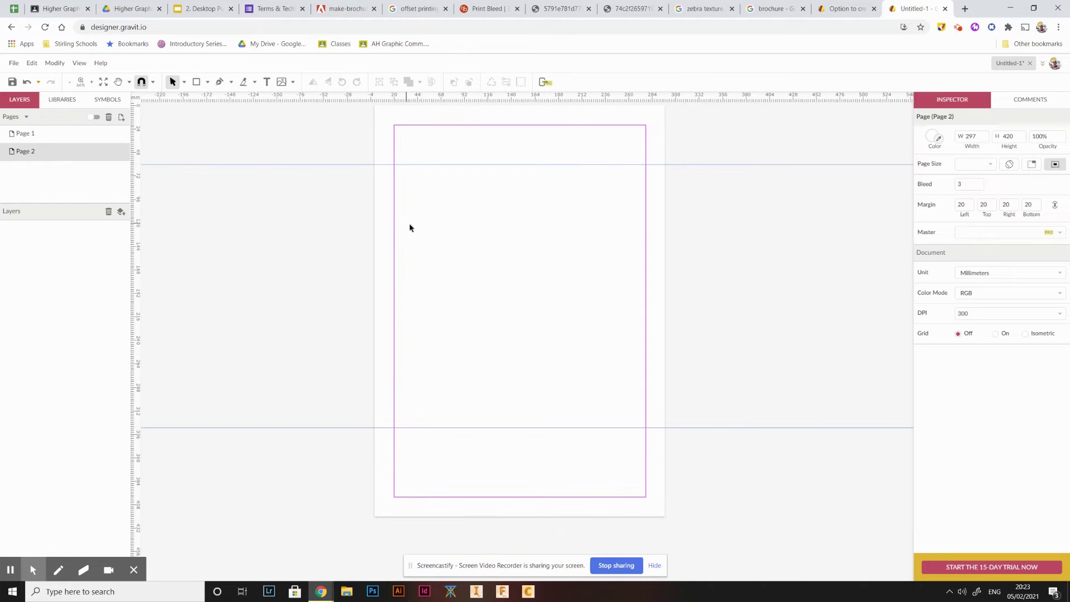
click(196, 82)
scroll(418, 168, up, 2)
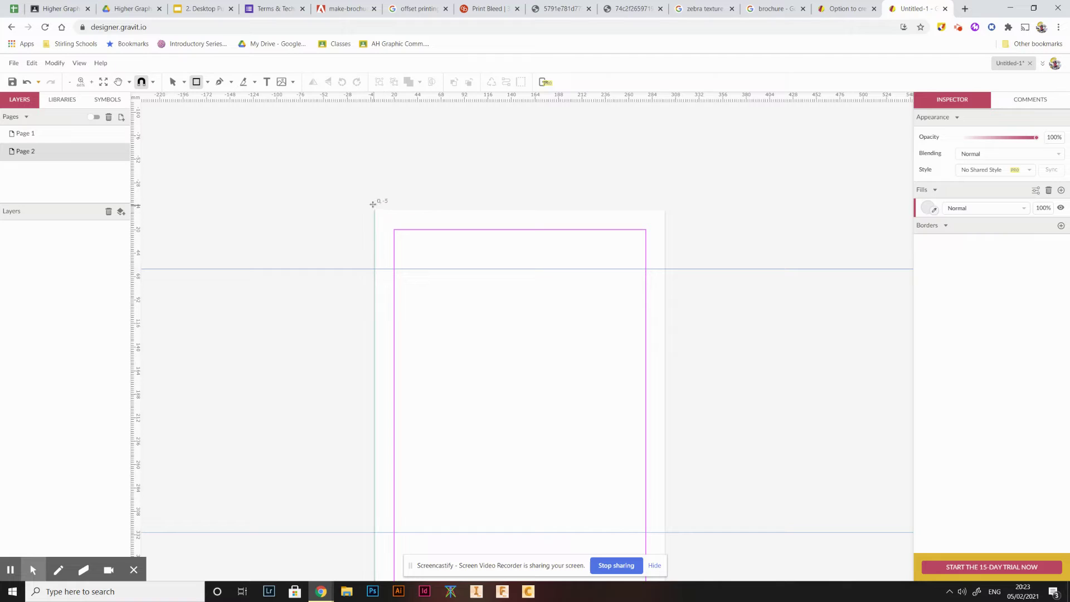
mouse_move(375, 206)
mouse_down()
mouse_move(429, 254)
mouse_move(500, 270)
mouse_move(692, 269)
mouse_up()
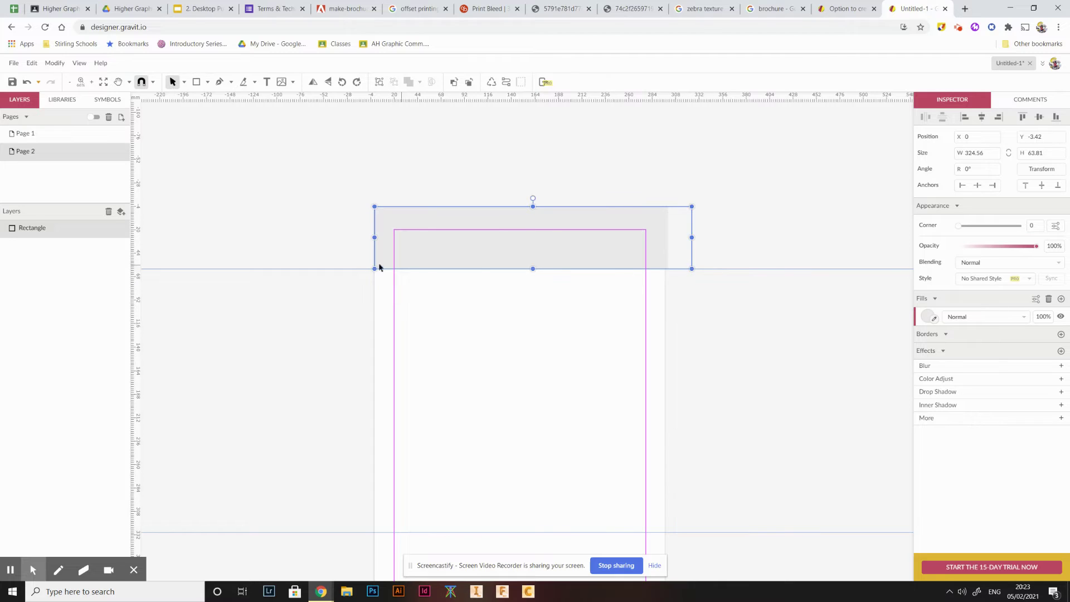
drag(474, 224, 512, 194)
click(444, 272)
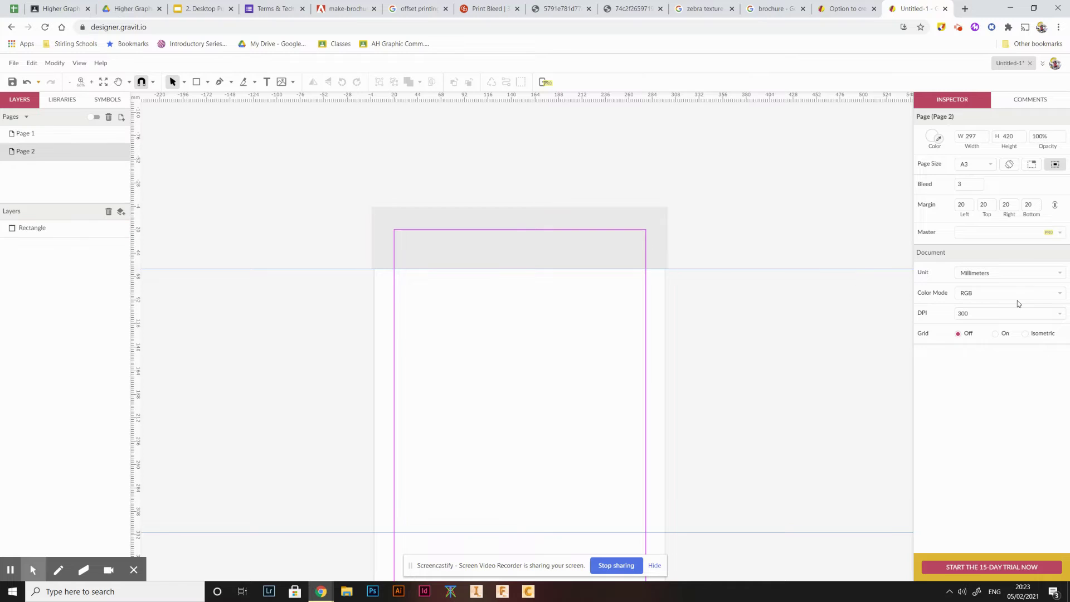
- Change the header rectangle's fill colour to black
click(662, 233)
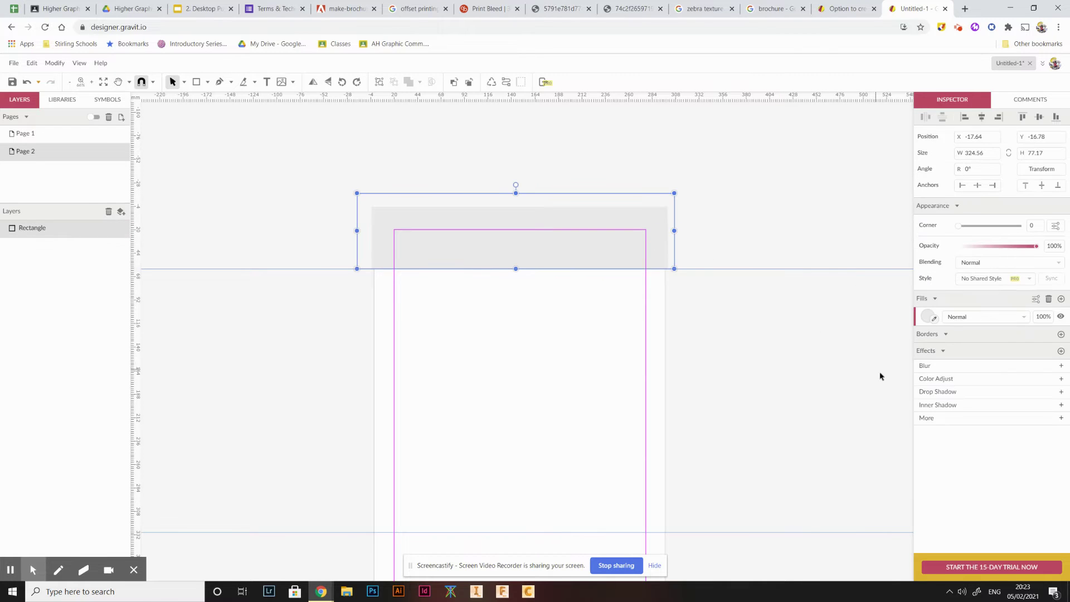
click(927, 317)
drag(985, 120, 1059, 158)
click(806, 243)
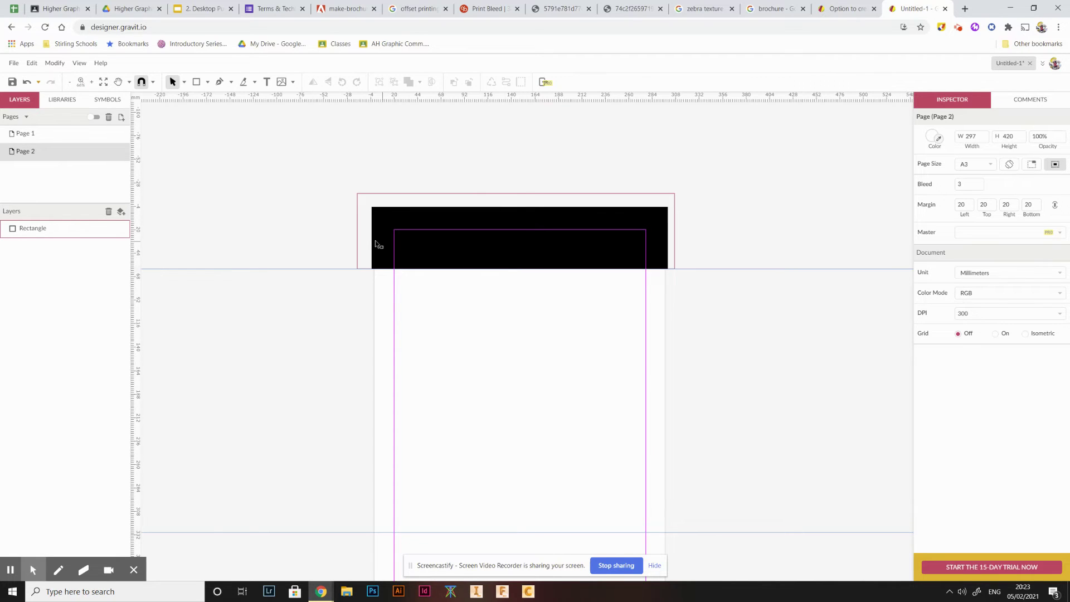
- Check the DTP Terms & Techniques poster, and draw a circle about 48 mm in diameter below the header on Page 2
key(alt+Tab)
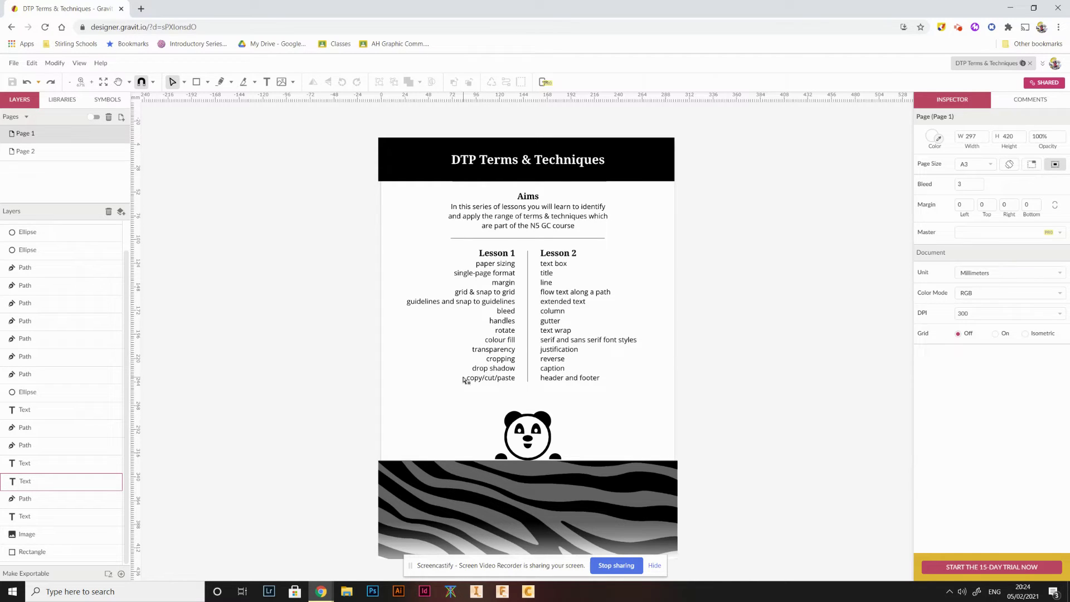
key(alt+Tab)
key(alt+Tab)
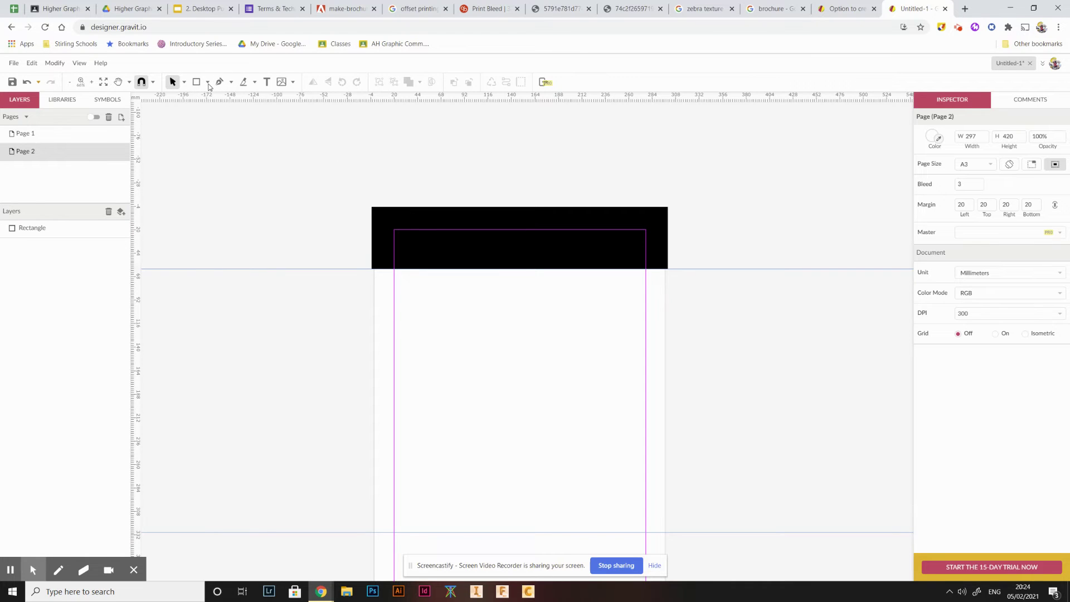
click(208, 82)
click(228, 125)
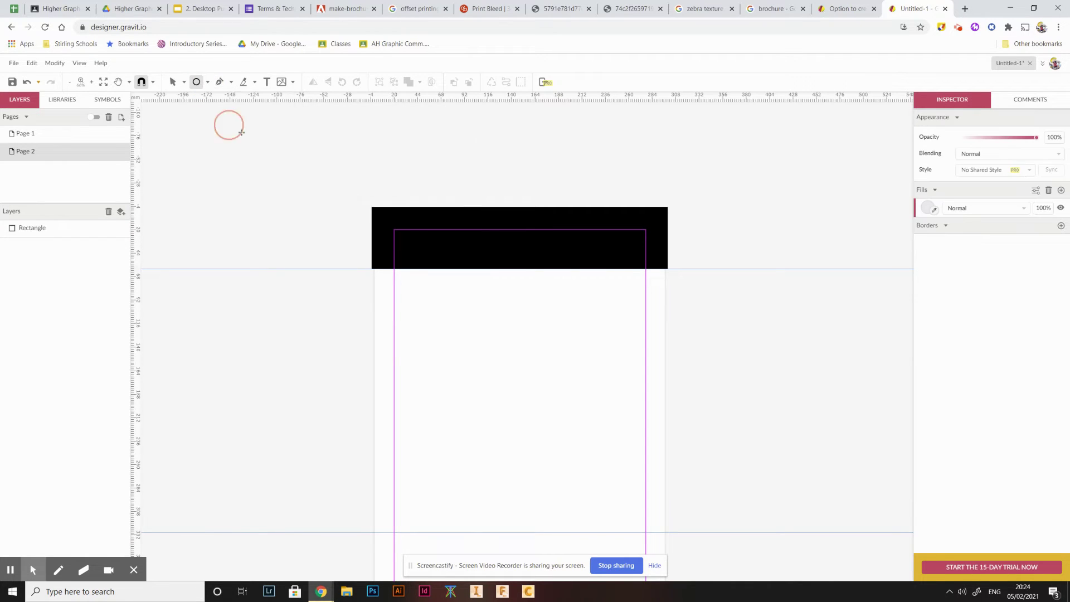
drag(472, 362, 520, 410)
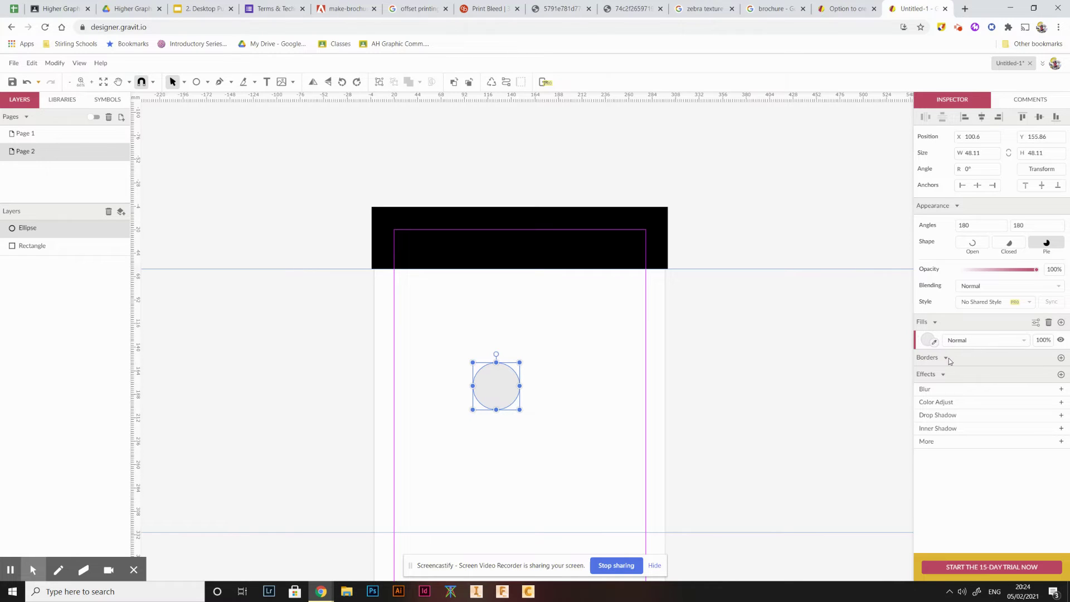
- Add a black border to the circle and set its width to 8 px
click(1061, 357)
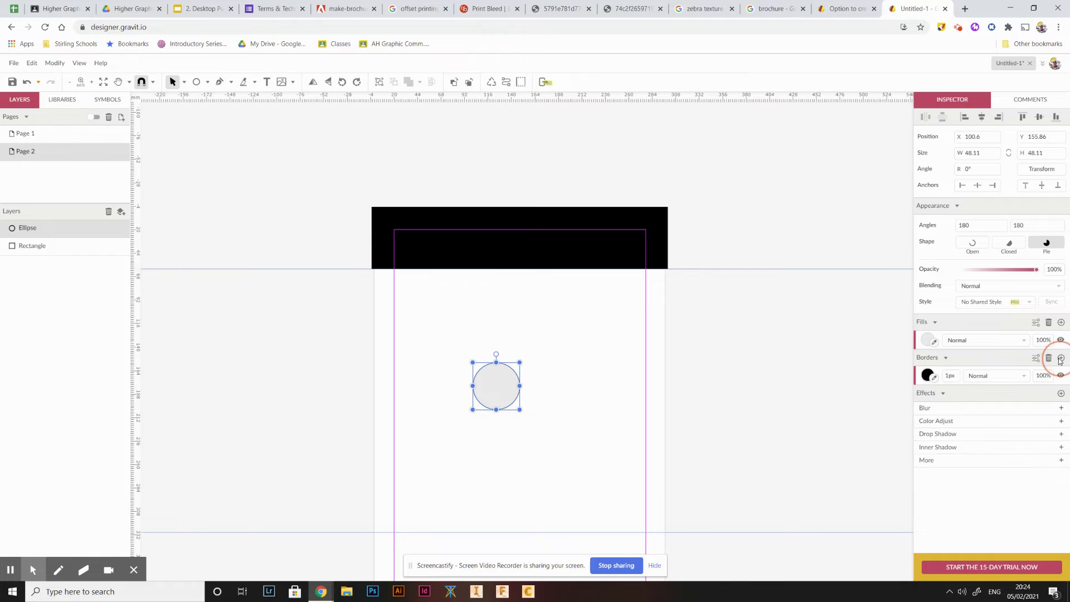
click(951, 375)
click(952, 375)
click(946, 376)
text(8)
key(Return)
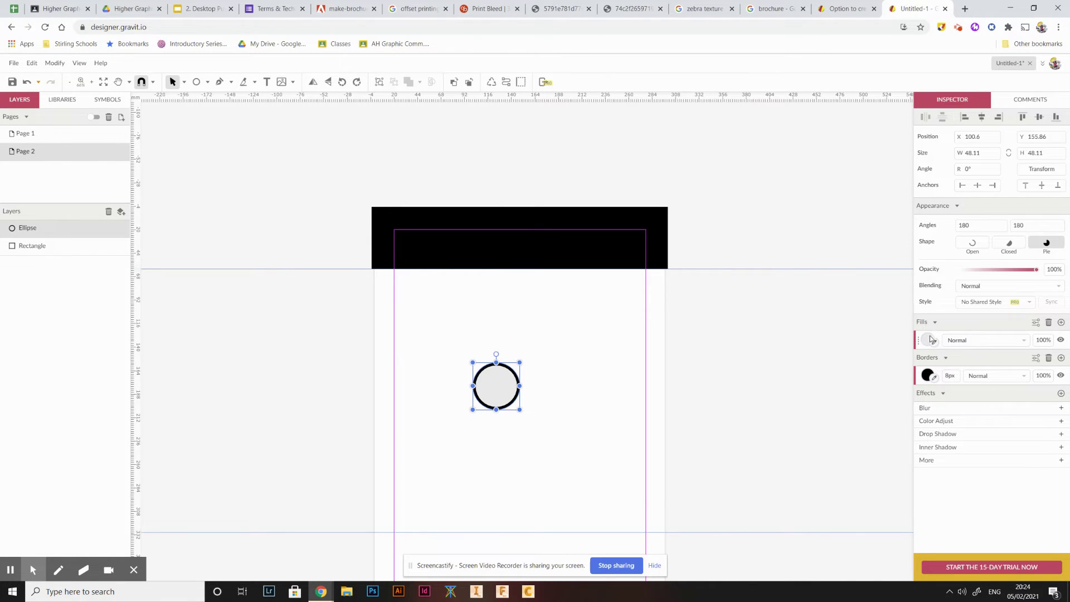
- Fill the circle with white sampled from the page, and move it up to about X 131, Y 110 mm
drag(930, 341, 591, 337)
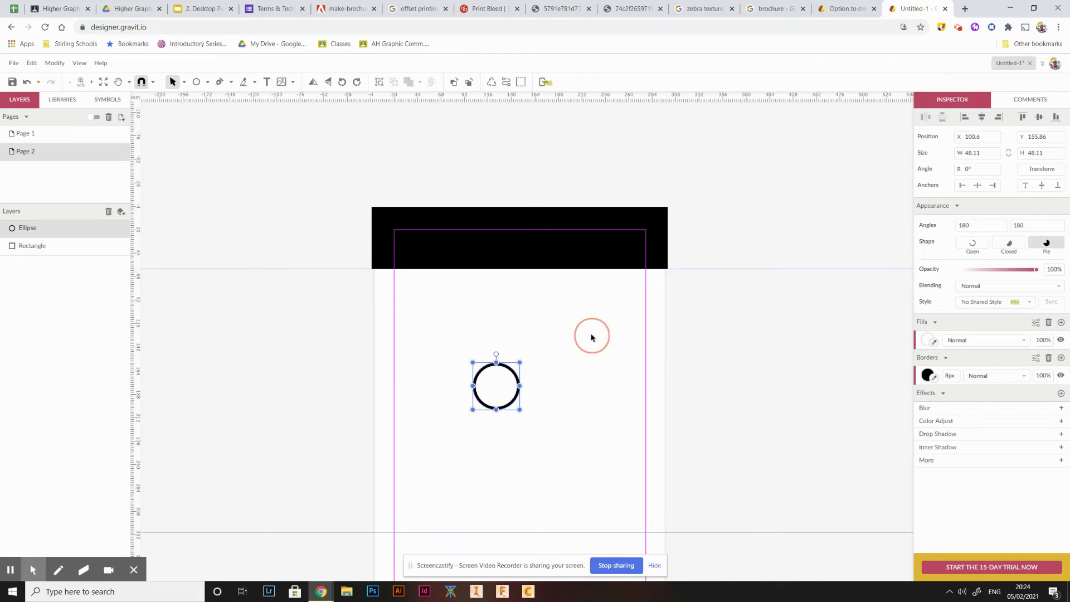
click(928, 339)
click(563, 396)
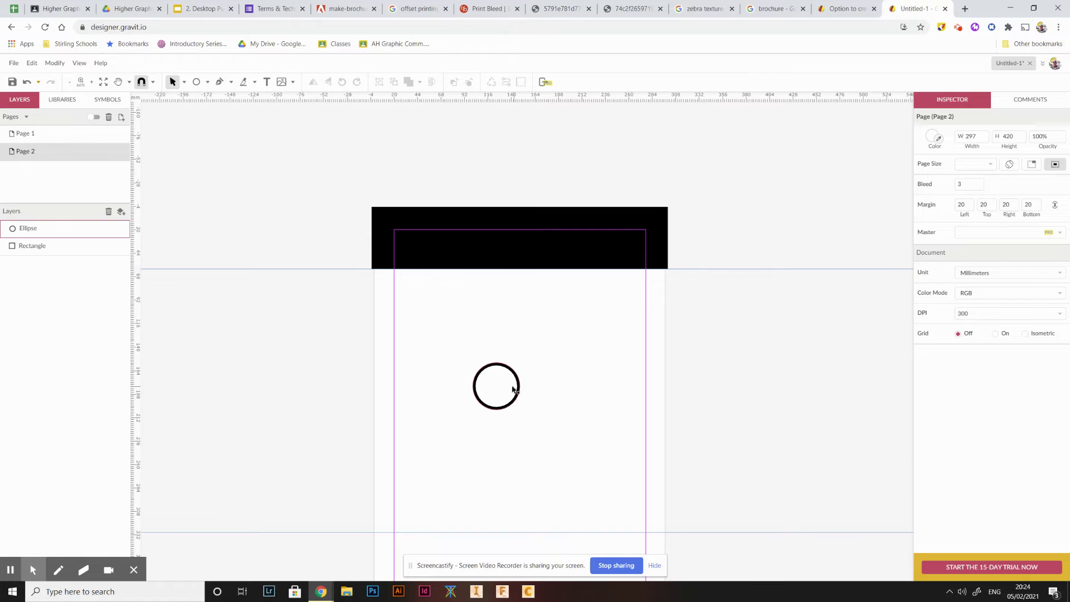
drag(512, 388, 531, 349)
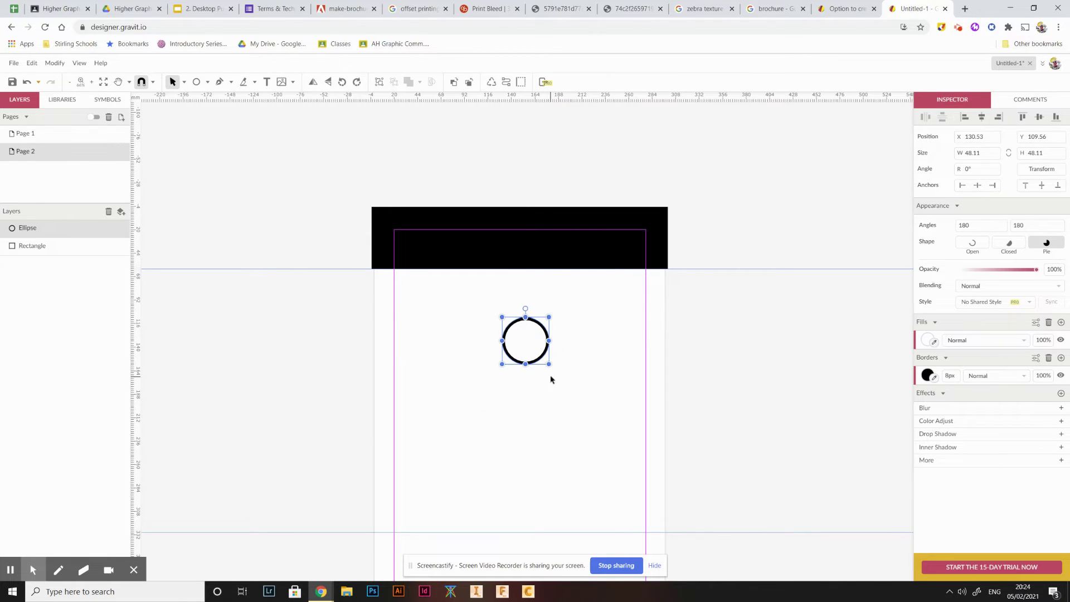
click(589, 365)
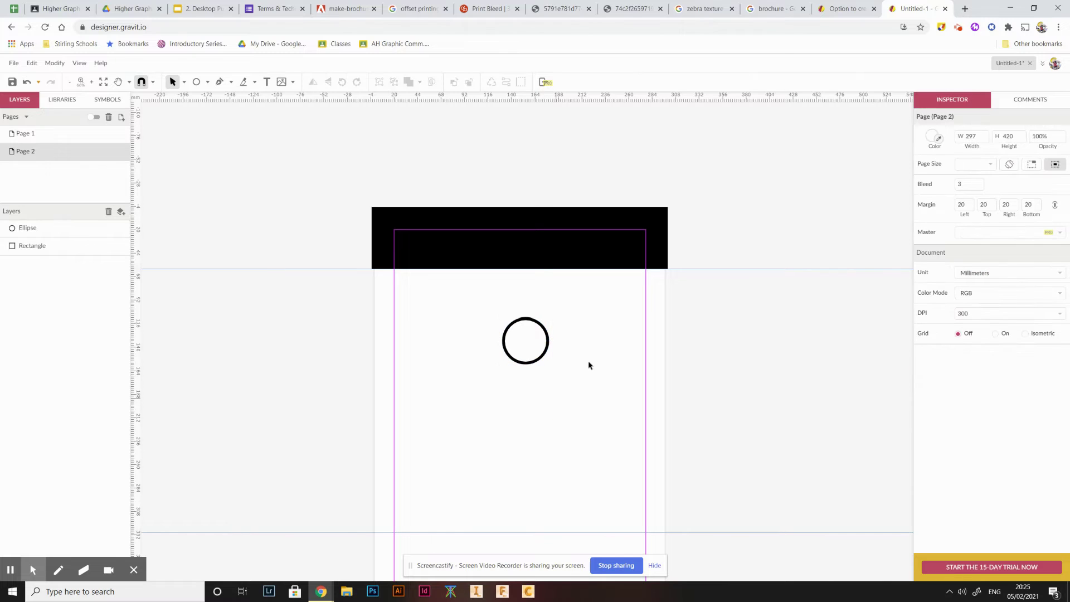
- Draw a circle about 17 mm in diameter to the right of the ring, and fill it with black sampled from the ring's border
click(197, 82)
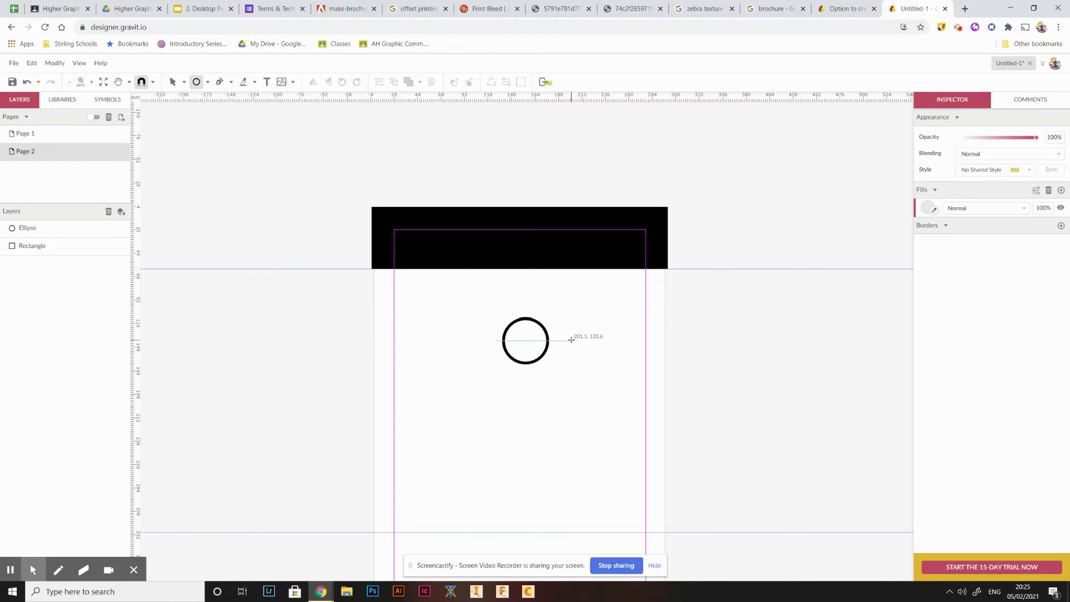
drag(571, 339, 588, 357)
ctrl+scroll(550, 363, up, 3)
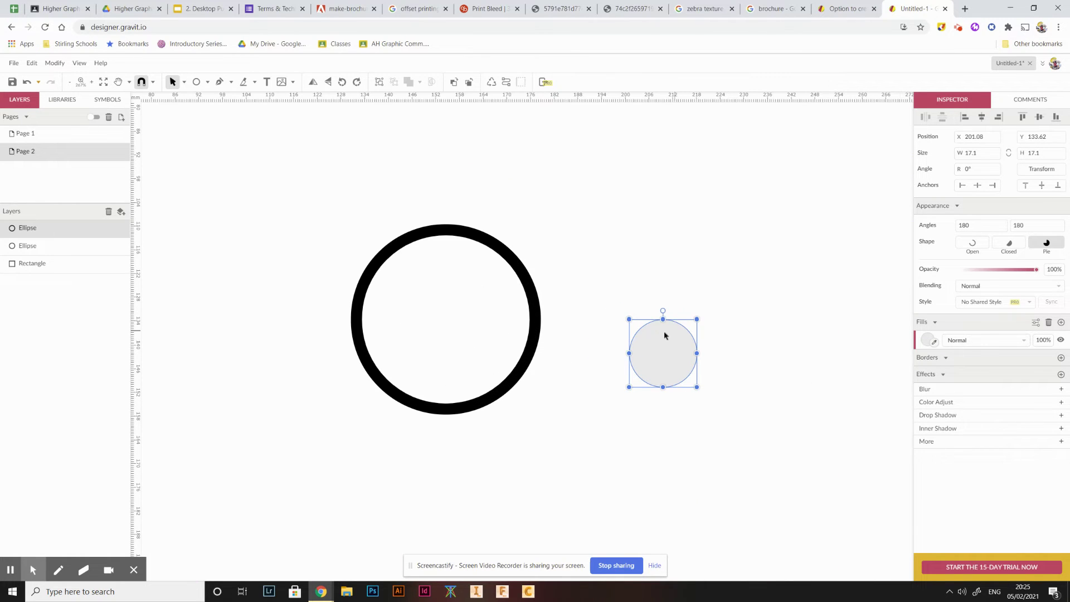
click(935, 342)
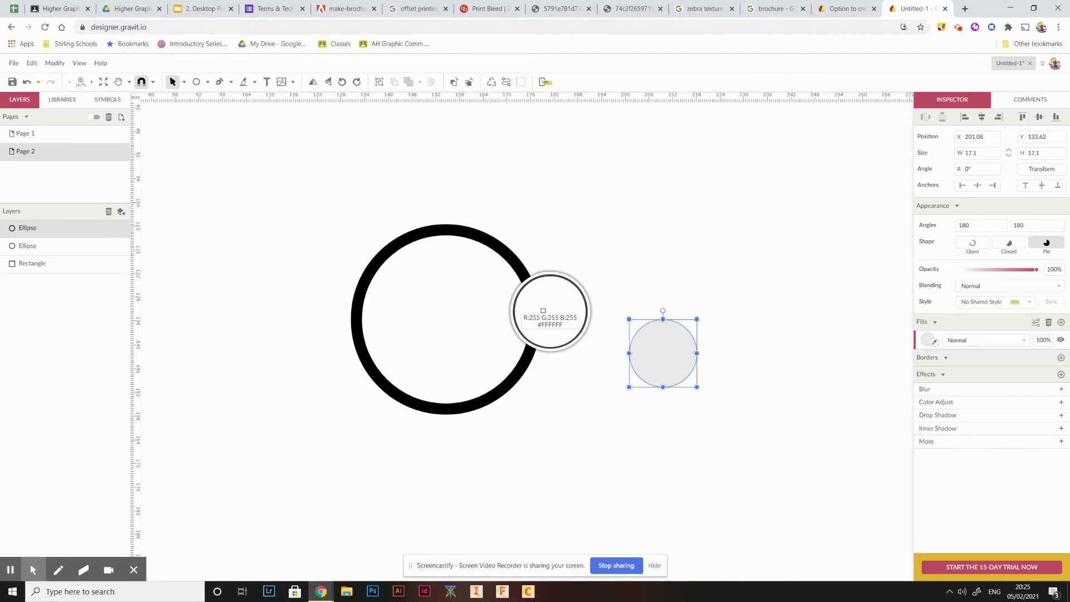
click(536, 307)
click(795, 436)
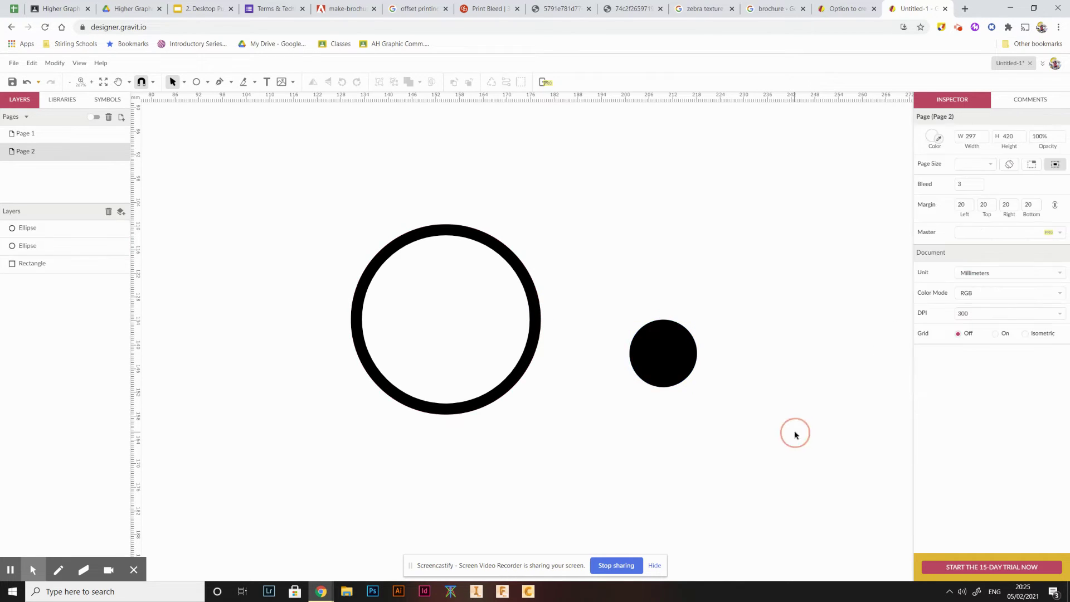
- Resize the ring to about 48 × 48.6 mm, and check the panda on the DTP Terms & Techniques poster
scroll(618, 372, down, 1)
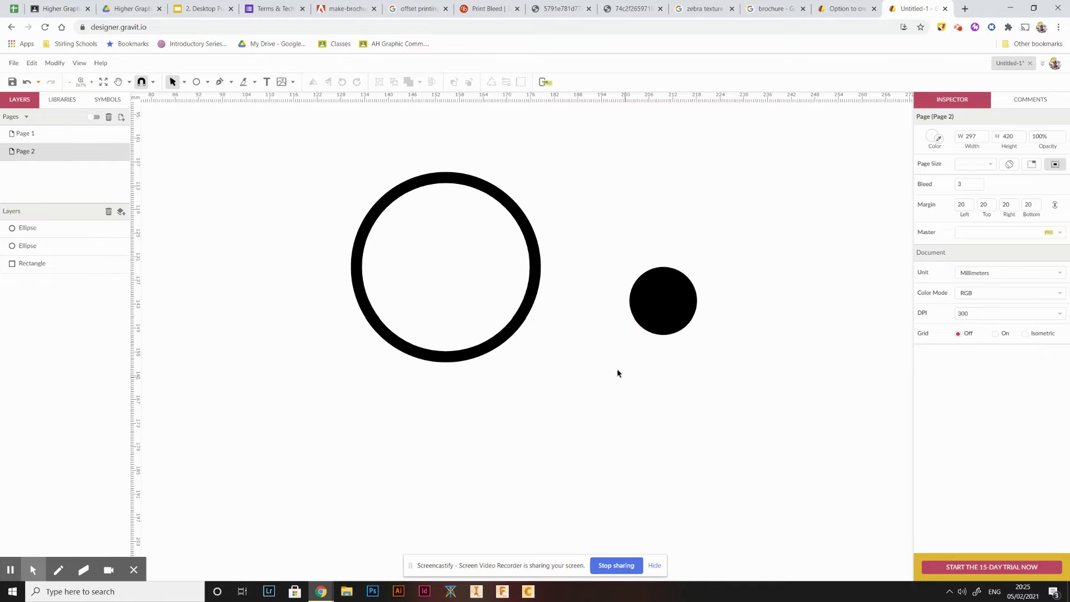
click(512, 206)
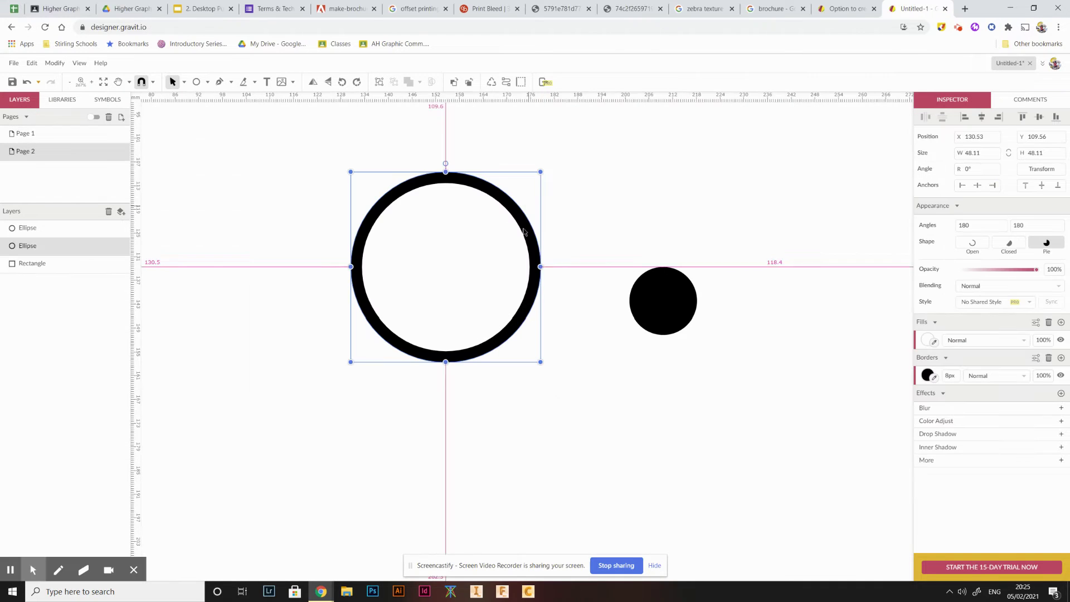
mouse_move(541, 172)
mouse_down()
mouse_move(512, 198)
mouse_move(541, 170)
mouse_up()
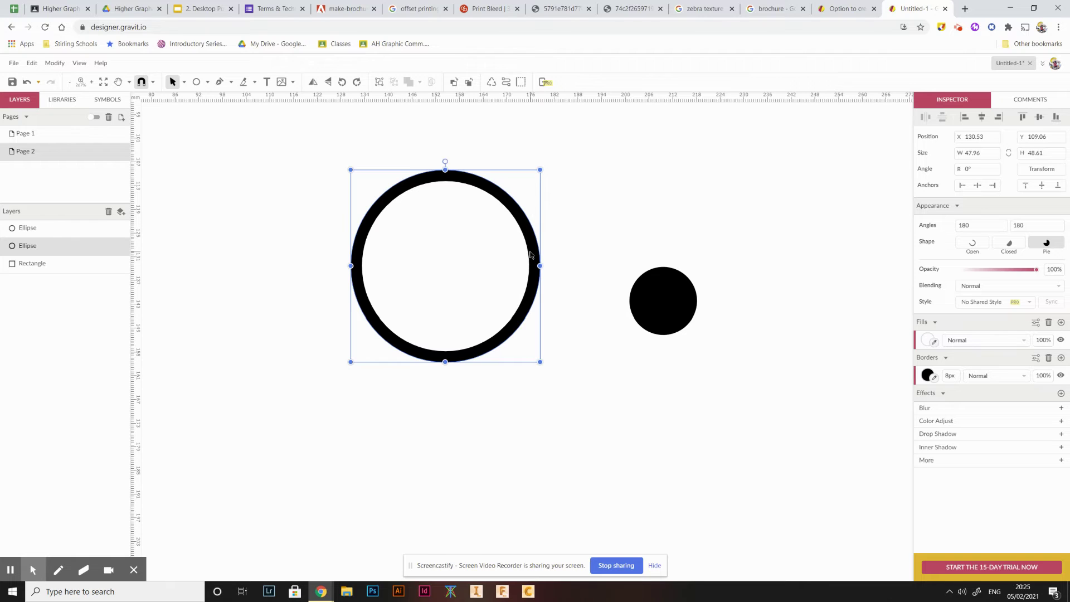
key(alt+Tab)
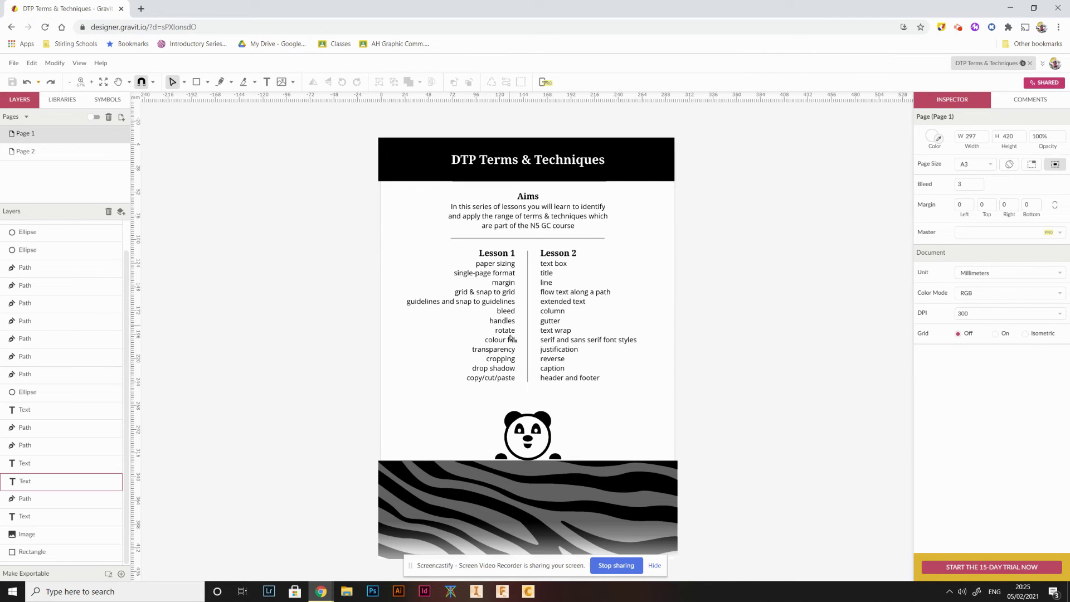
key(alt+Tab)
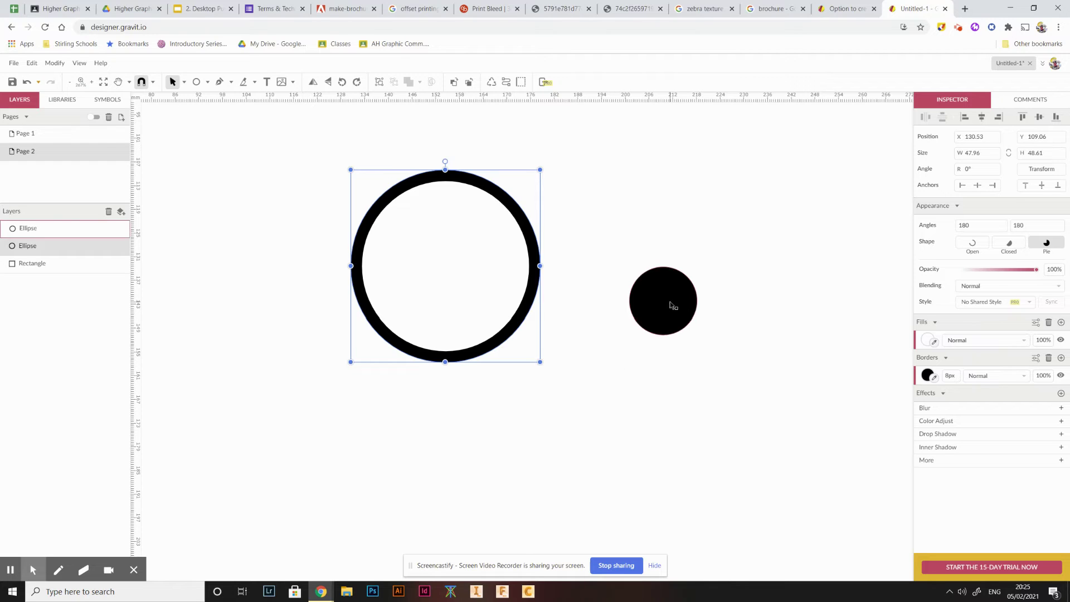
key(alt+Tab)
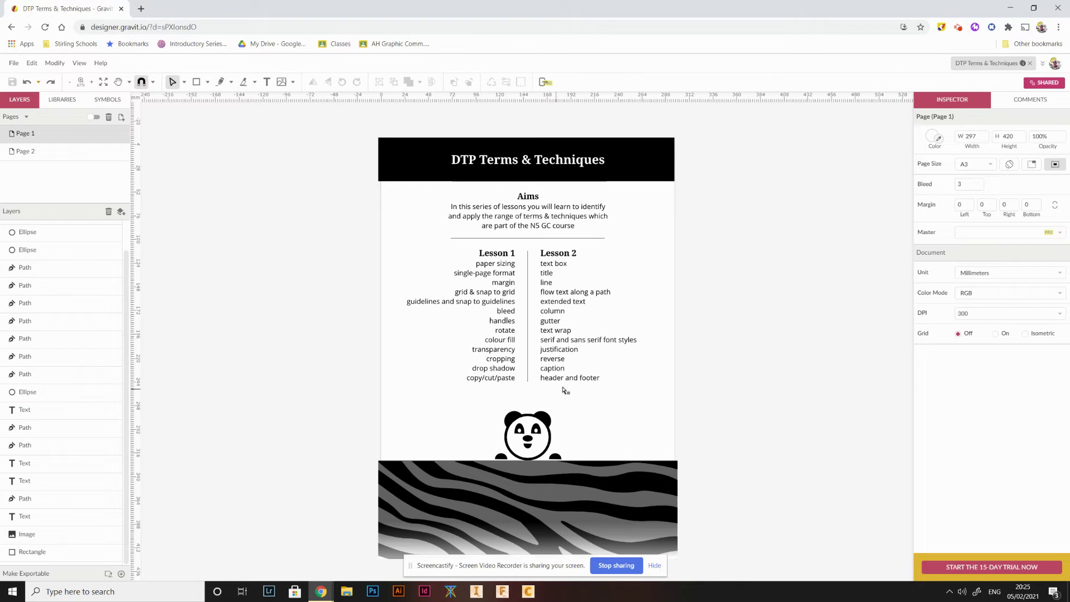
key(alt+Tab)
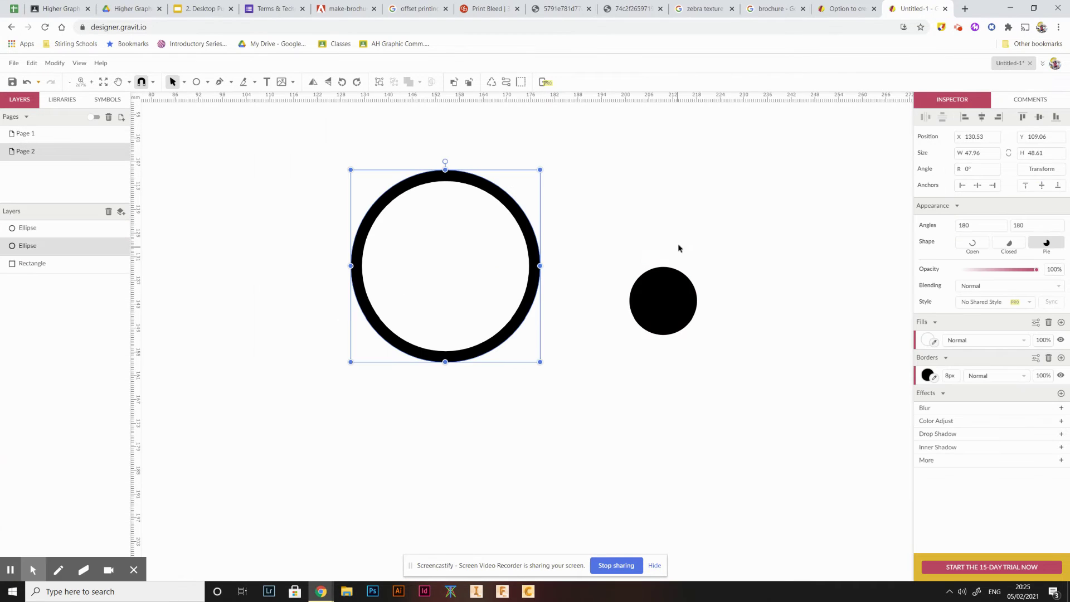
- Try to cut the small black circle in half horizontally with the Knife tool while the ring is selected
click(244, 82)
drag(617, 298, 721, 300)
click(717, 278)
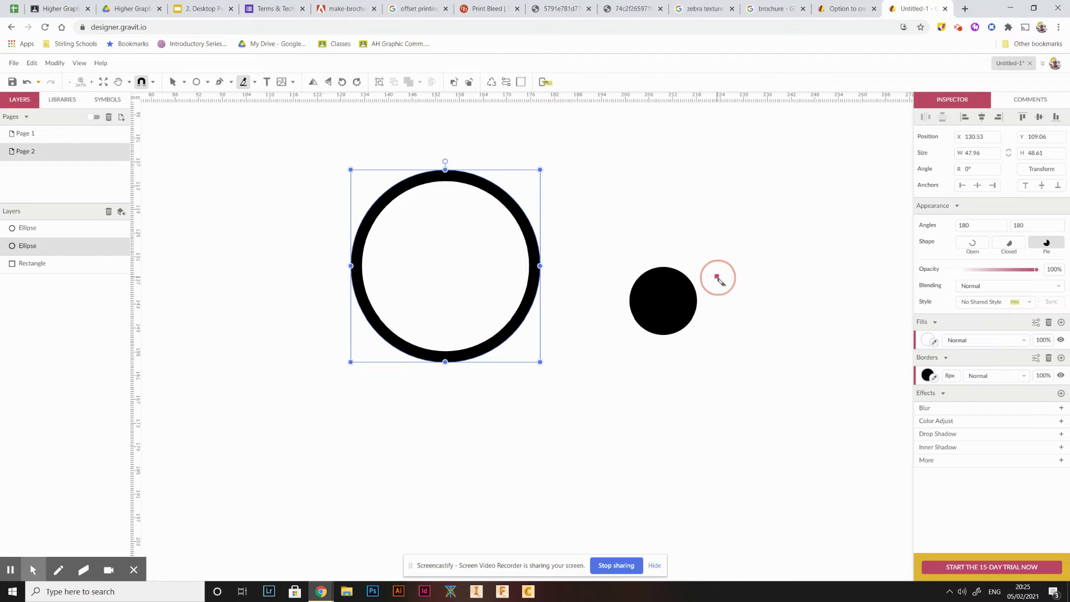
click(610, 300)
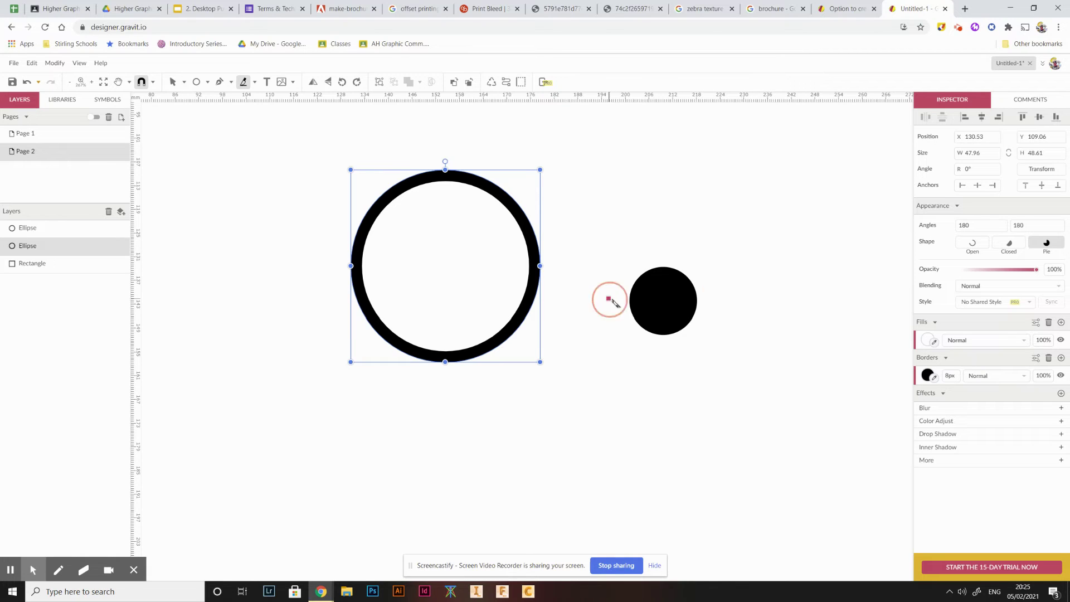
mouse_move(630, 300)
mouse_down()
mouse_move(719, 300)
mouse_move(619, 302)
mouse_up()
click(674, 299)
click(592, 296)
key(v)
click(425, 227)
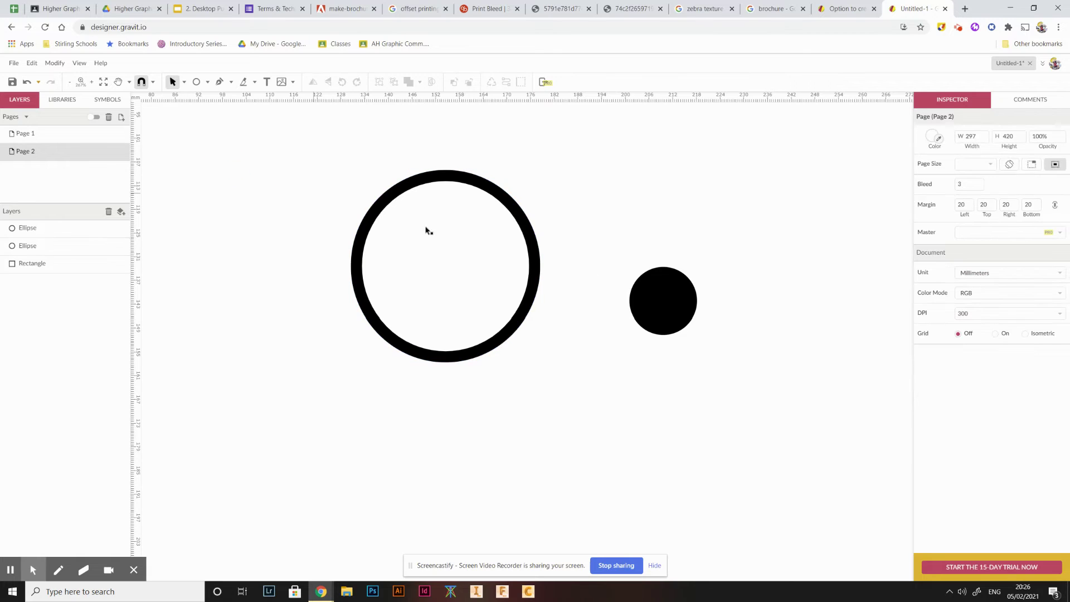
- Cut the small black circle in half horizontally with the Knife tool, and pull the two halves apart vertically
click(691, 304)
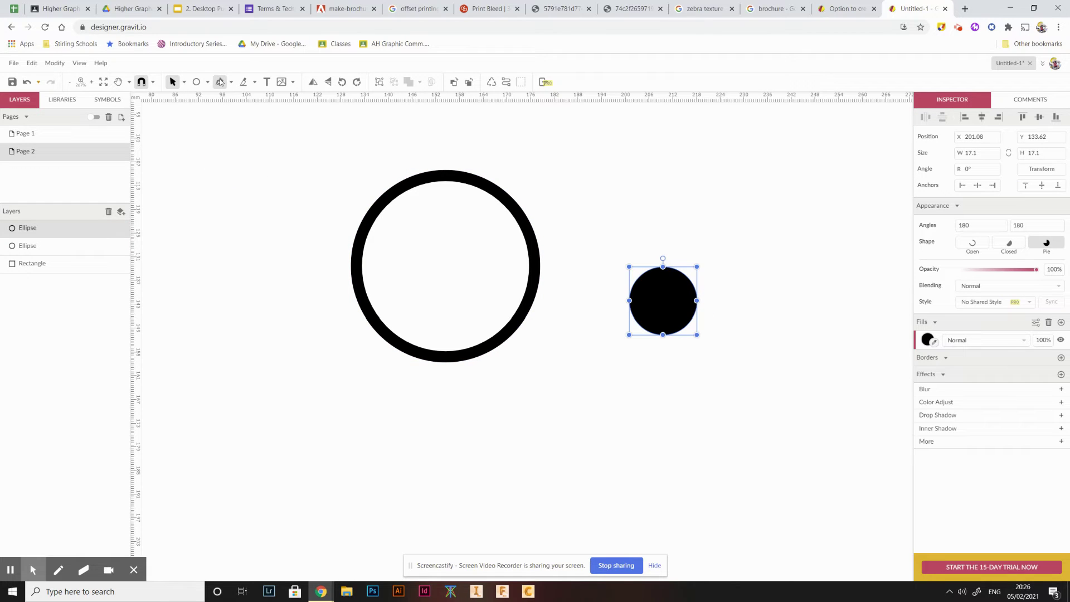
click(243, 82)
drag(608, 301, 712, 302)
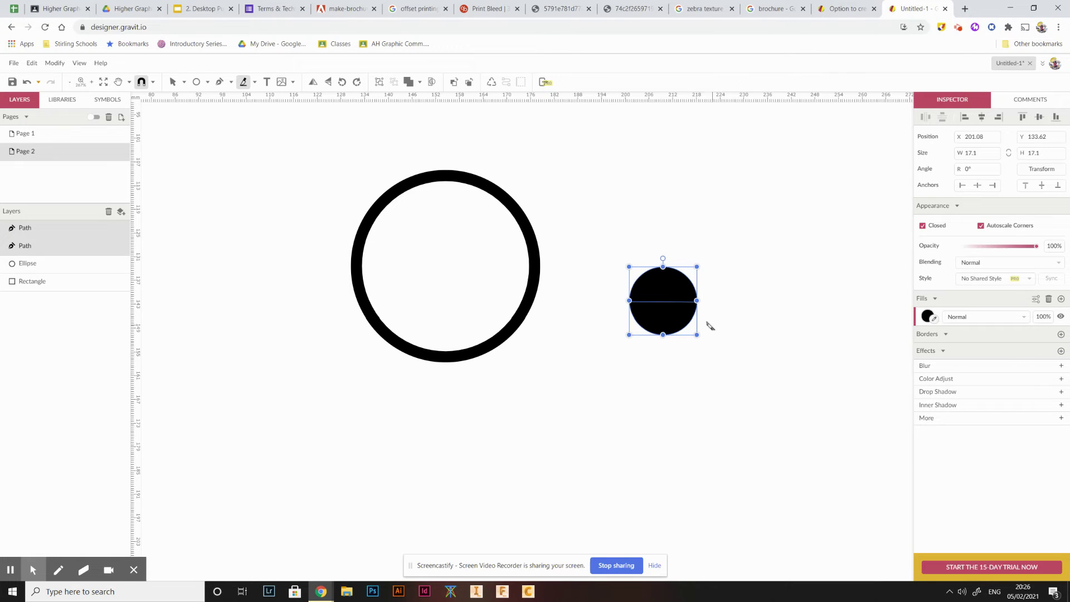
key(v)
drag(671, 321, 671, 355)
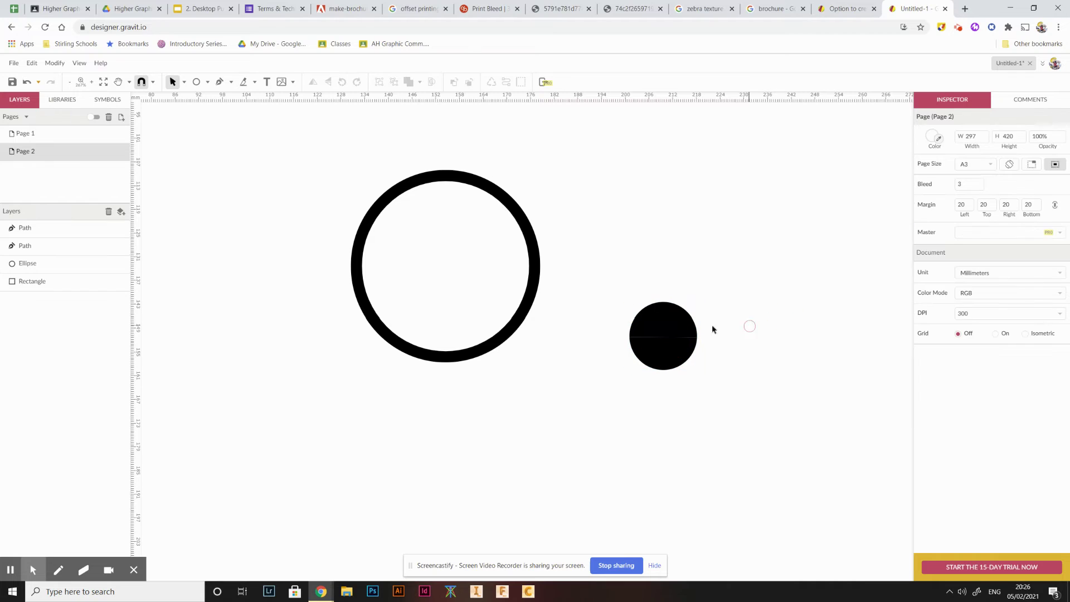
click(683, 324)
click(756, 327)
click(696, 365)
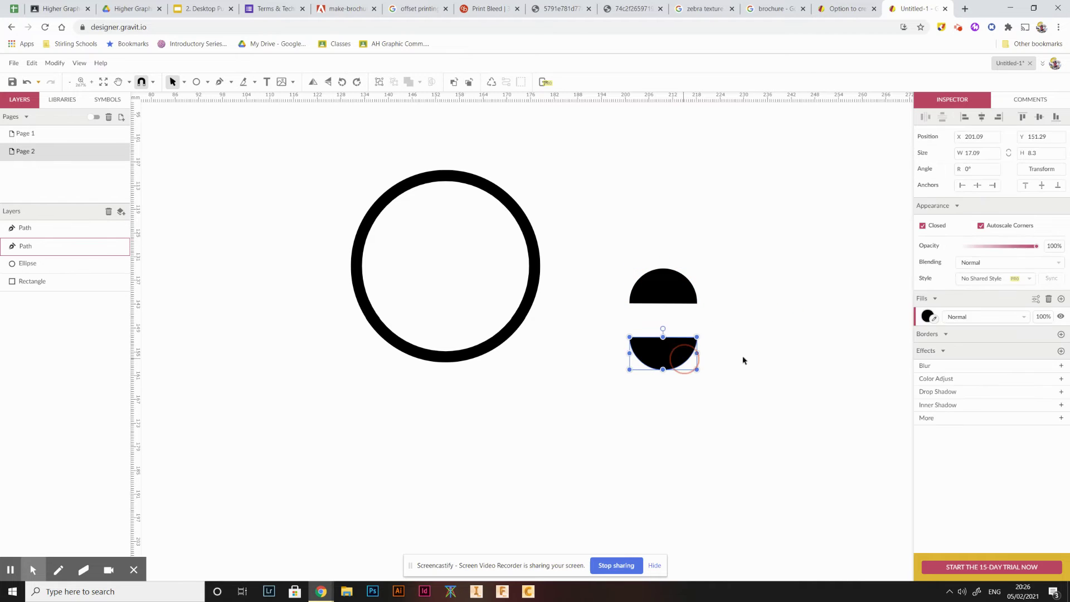
click(744, 360)
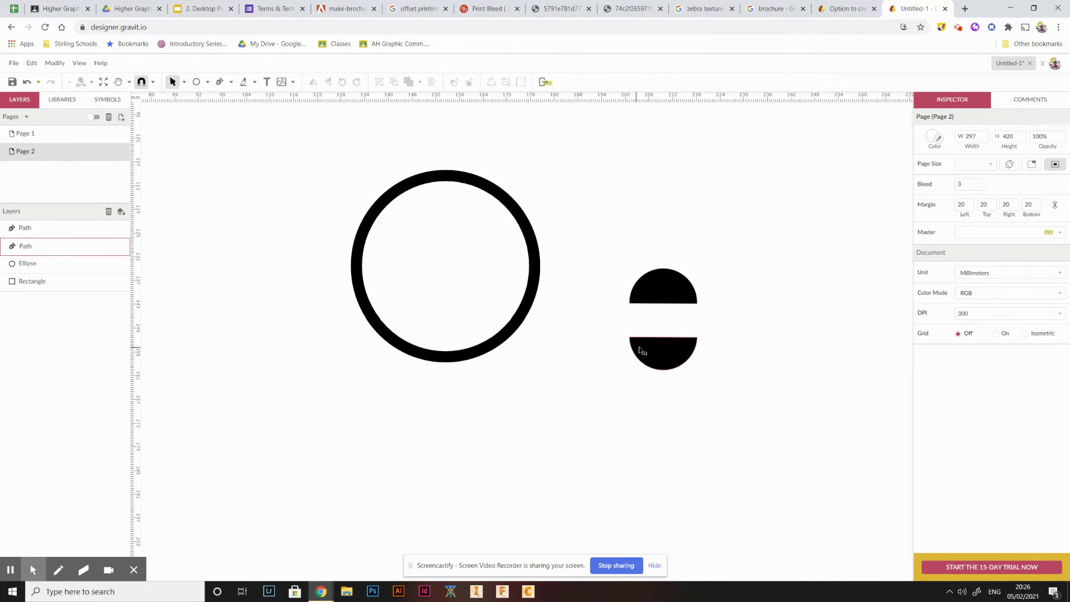
- Move the lower half circle onto the ring's upper-left edge as an ear, rotated to about -137°
drag(657, 358, 627, 217)
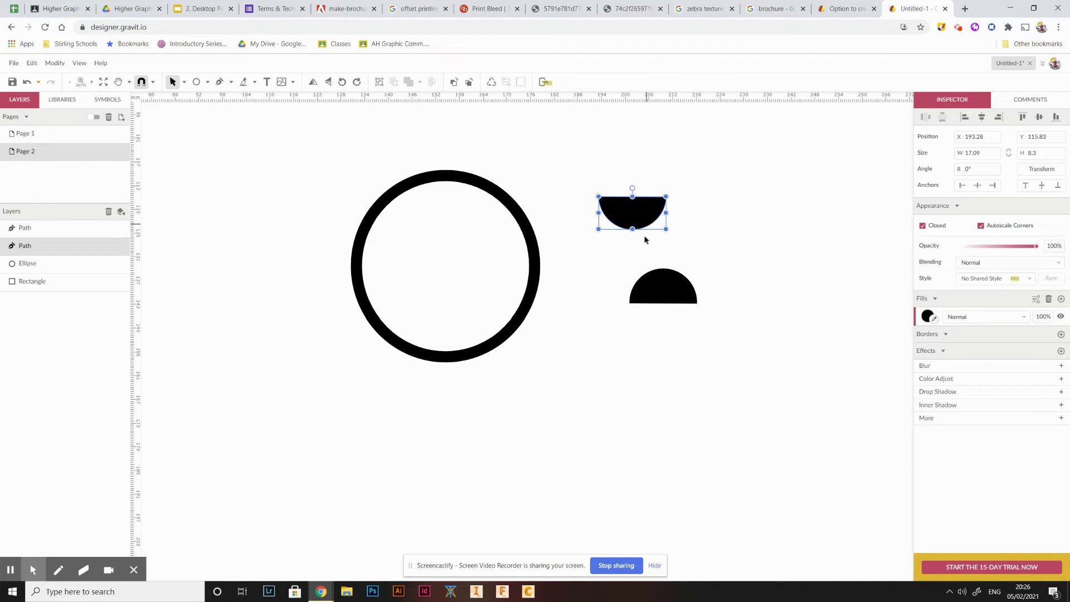
drag(642, 214, 370, 193)
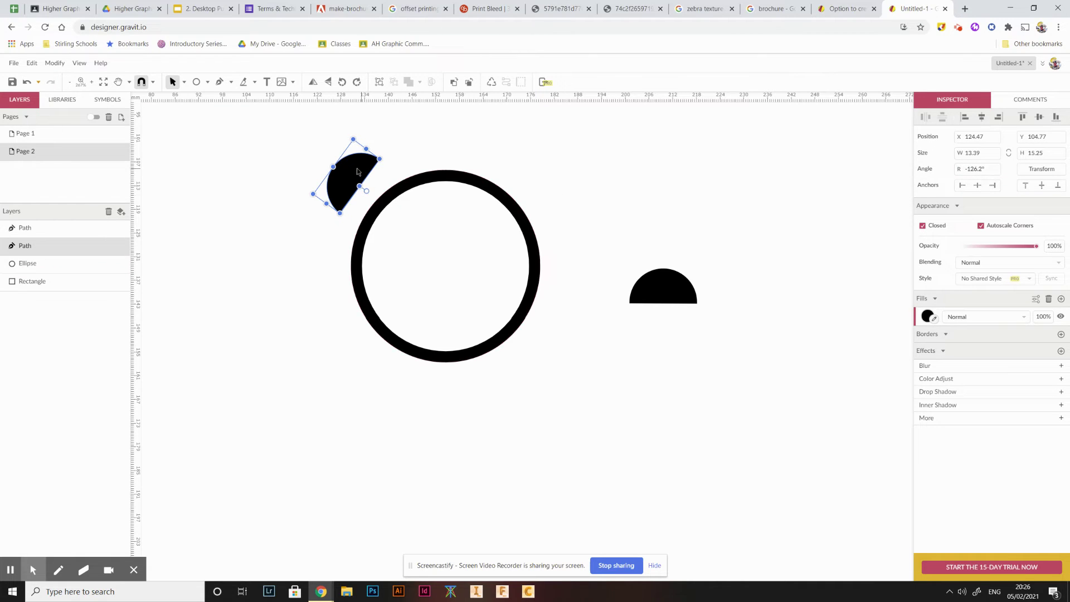
click(375, 194)
mouse_move(374, 194)
mouse_down()
mouse_move(390, 206)
mouse_move(386, 193)
mouse_up()
click(384, 183)
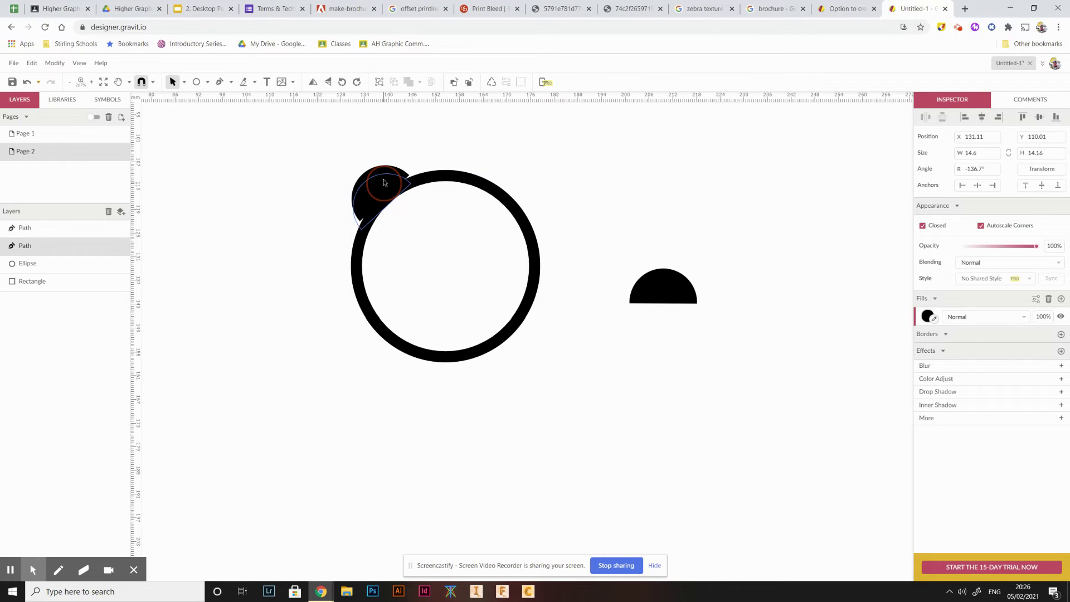
click(587, 182)
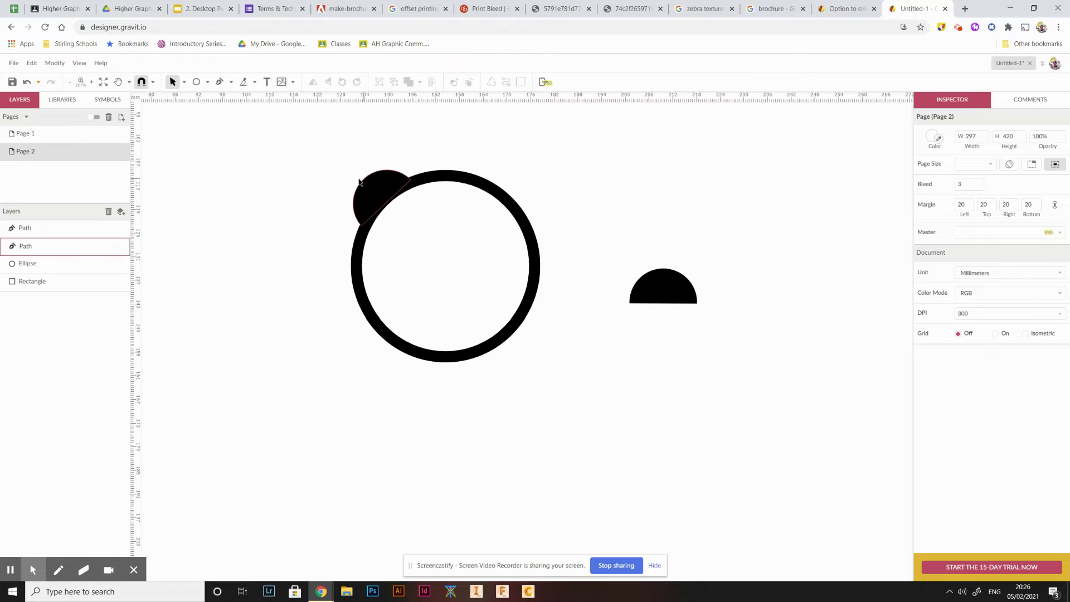
- Resize the ear to about 15 × 14.6 mm, and place it at about X 130.5, Y 109 mm
click(376, 189)
drag(390, 156, 384, 186)
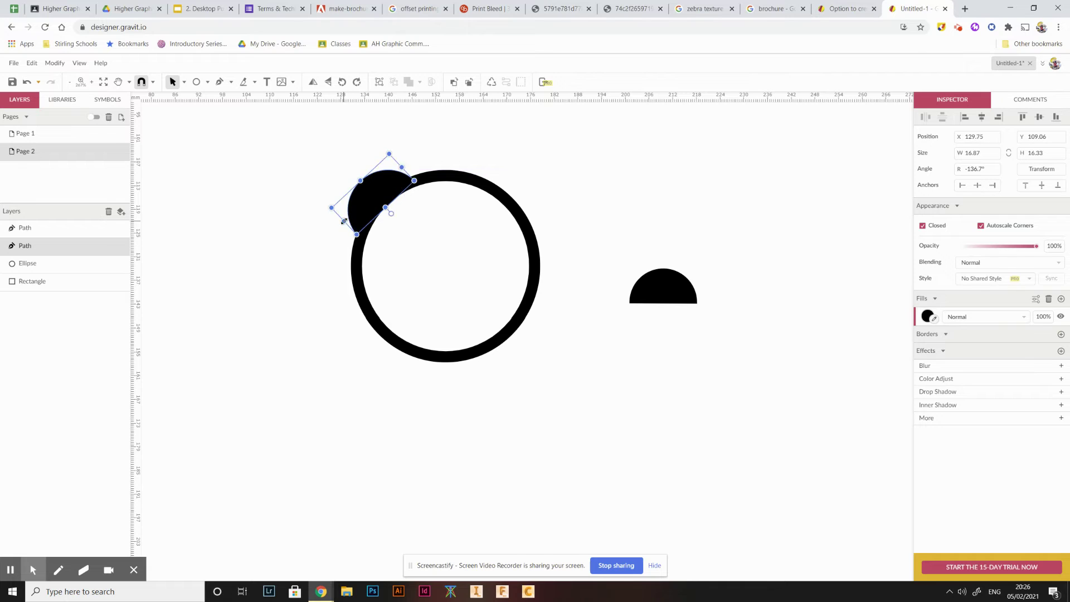
drag(345, 219, 357, 206)
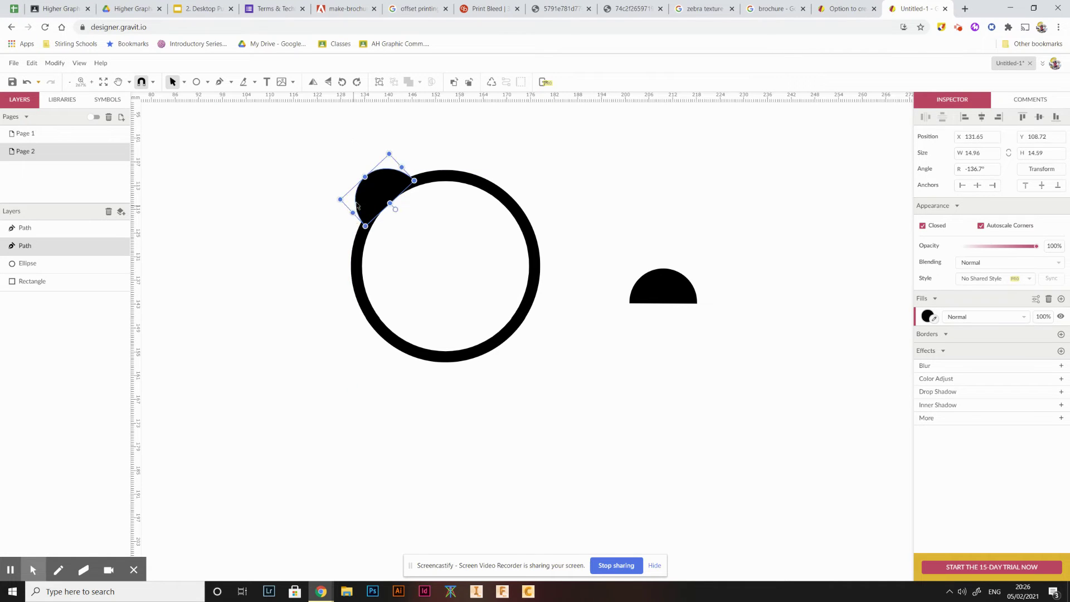
click(459, 166)
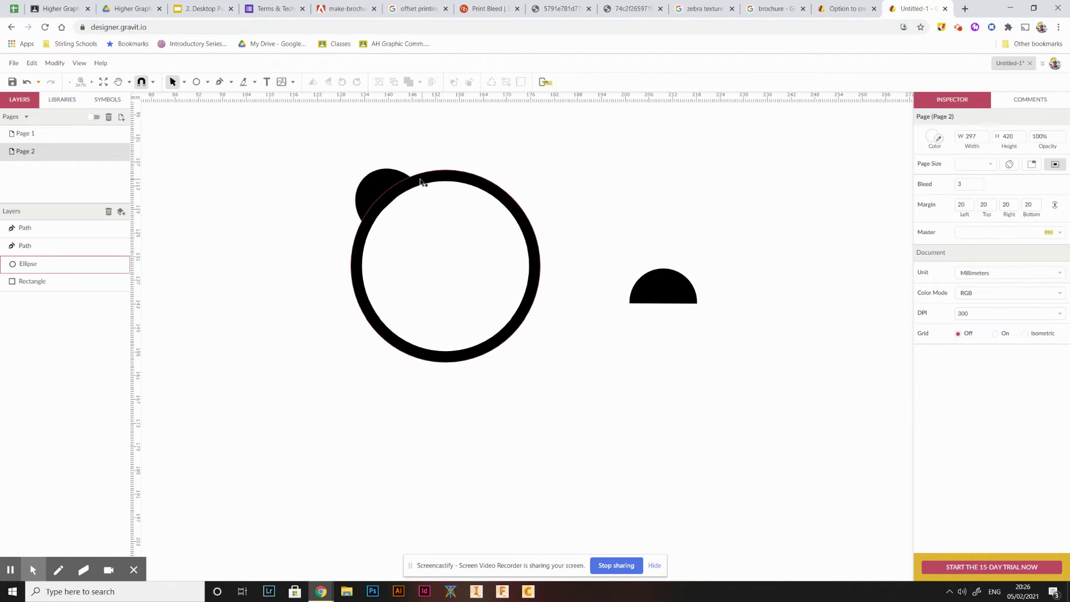
drag(386, 184, 380, 186)
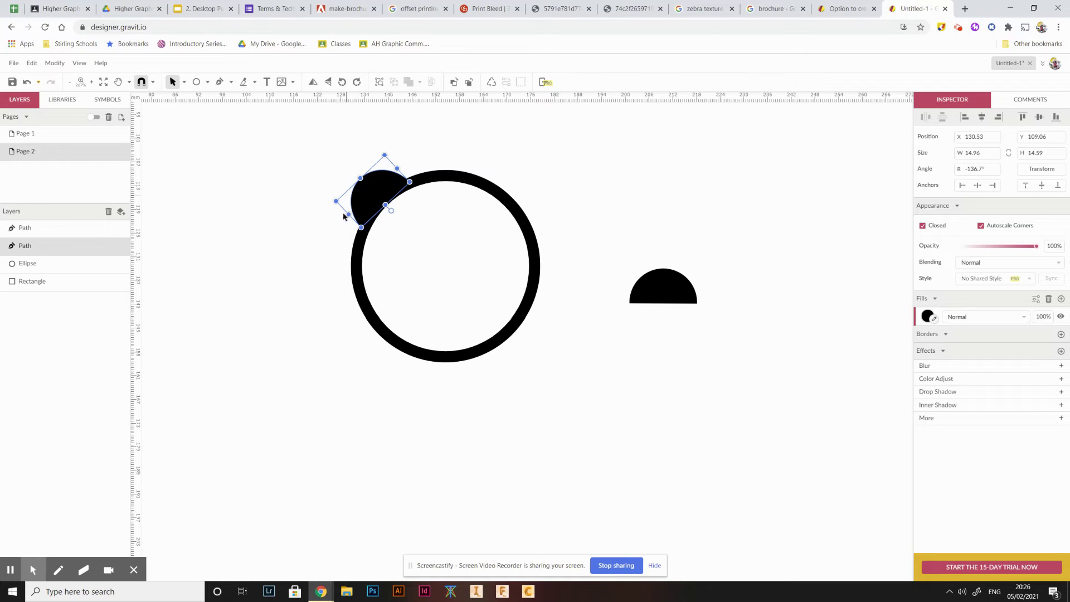
click(301, 239)
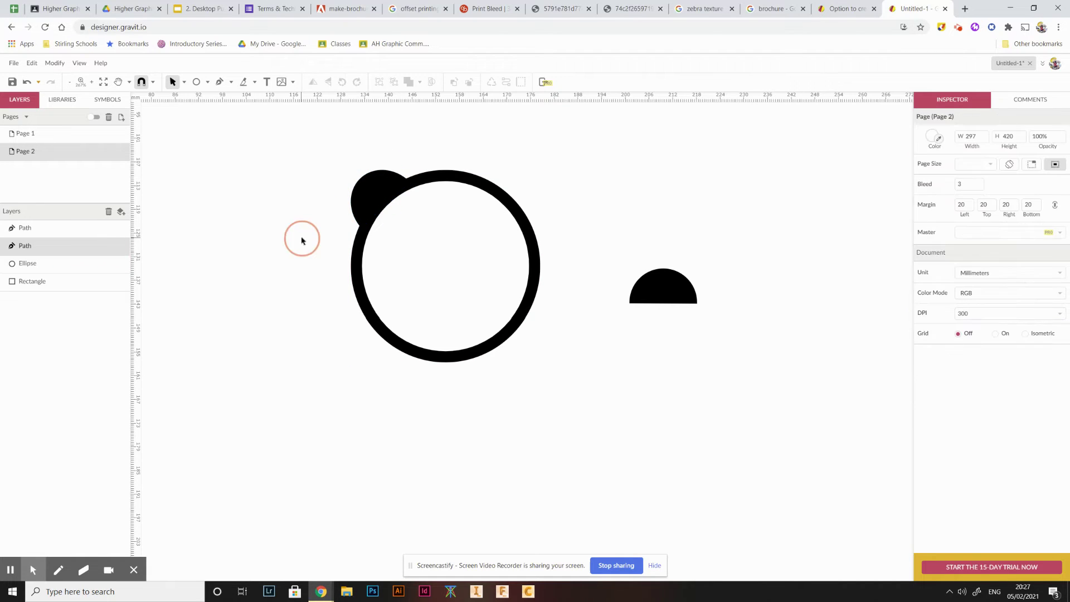
- Duplicate the ear, and move the copy sideways to about X 139, Y 109 mm
click(362, 192)
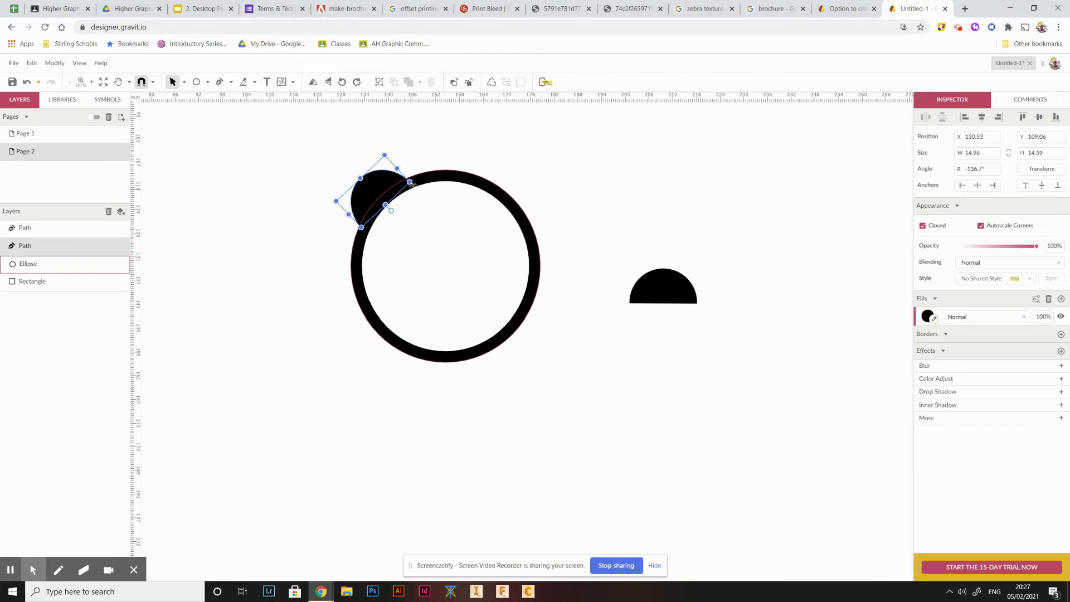
right_click(371, 185)
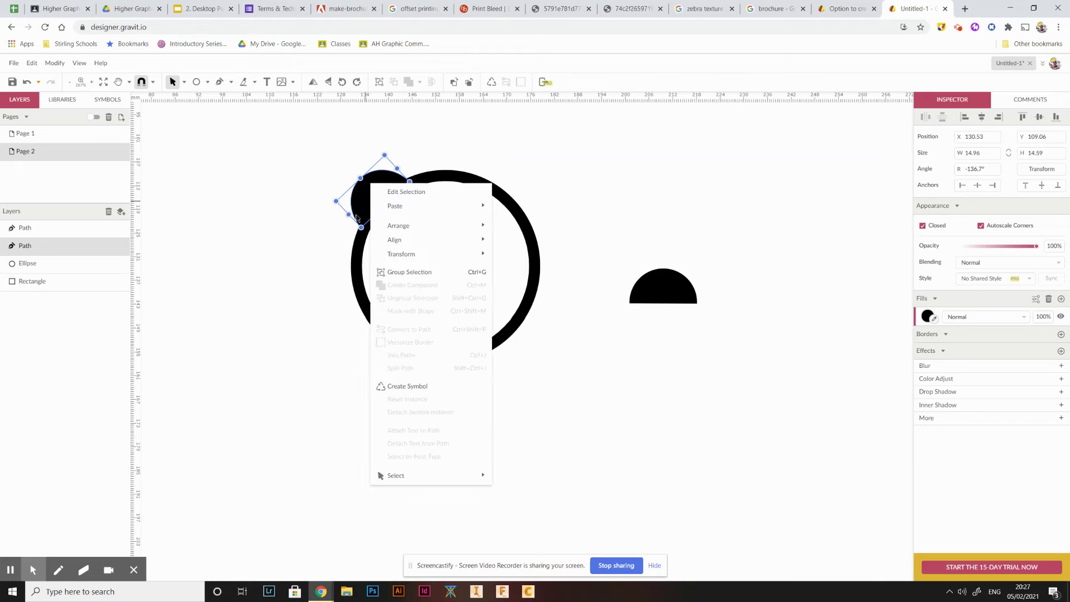
click(312, 273)
click(359, 179)
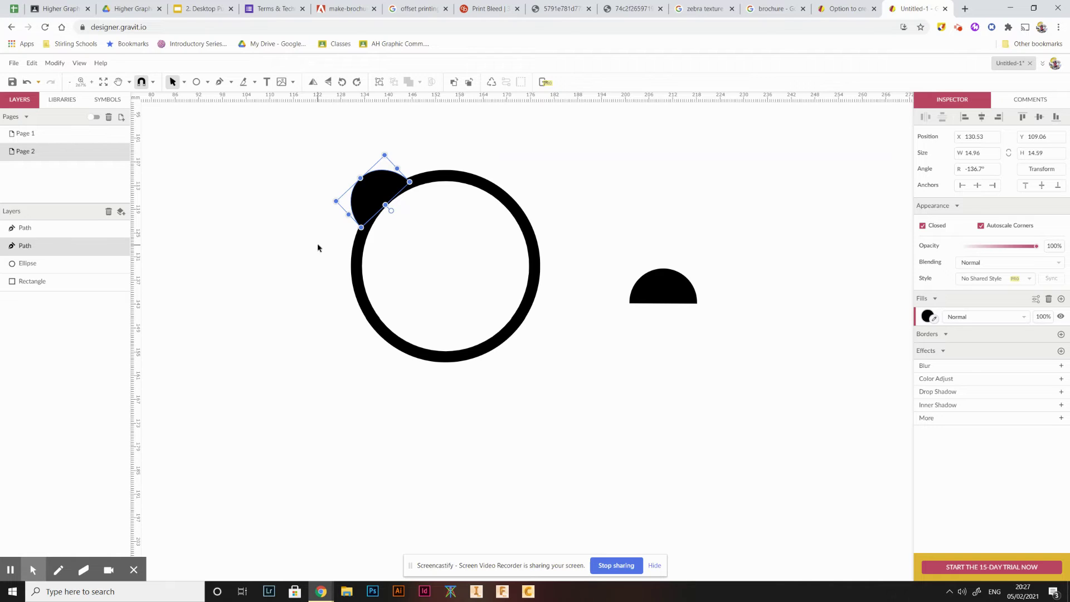
key(ctrl+d)
click(308, 220)
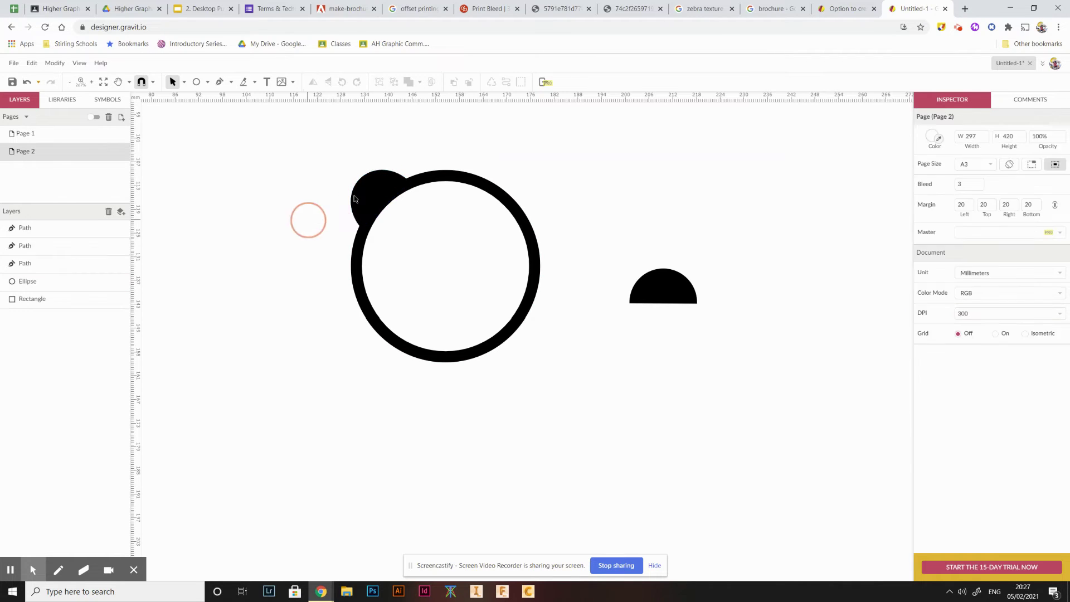
click(360, 194)
click(490, 167)
click(391, 150)
click(382, 179)
drag(371, 199, 398, 197)
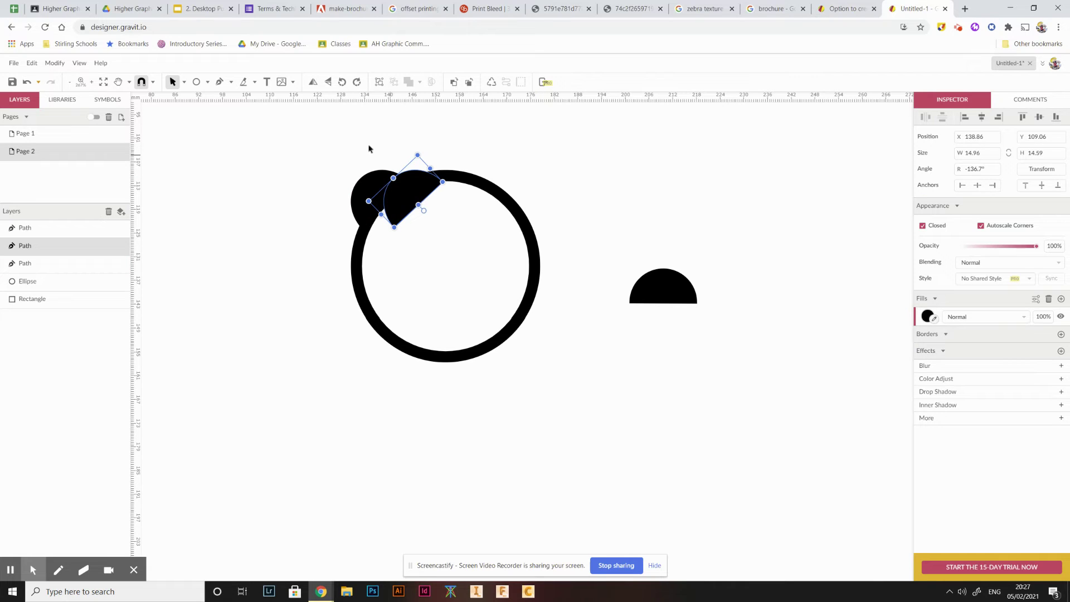
- Mirror the copied ear left to right, and place it symmetrically on the ring's upper-right edge
click(328, 83)
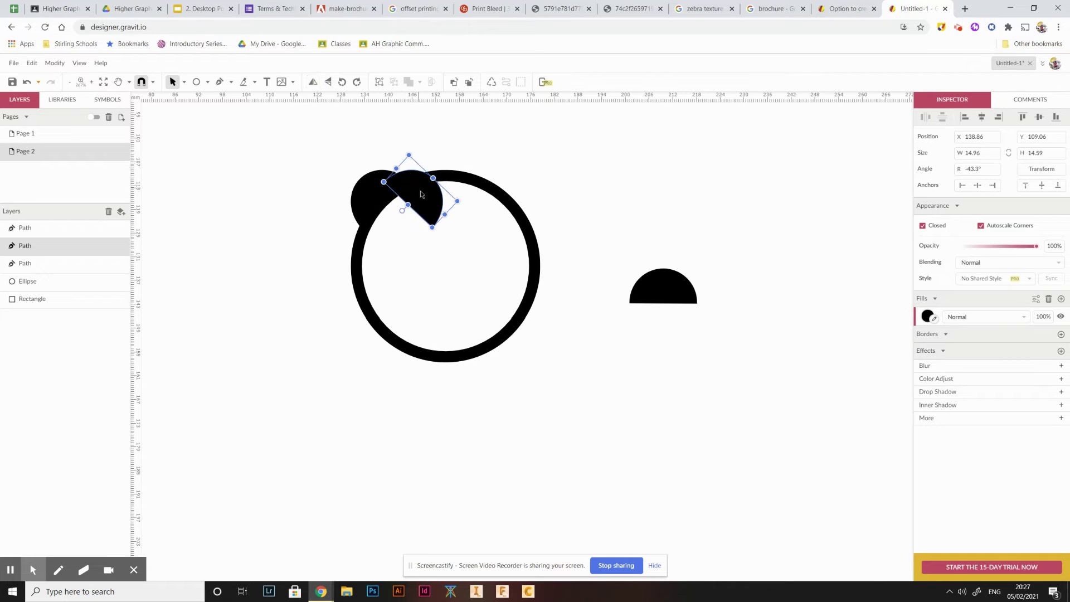
drag(421, 190, 518, 194)
click(628, 185)
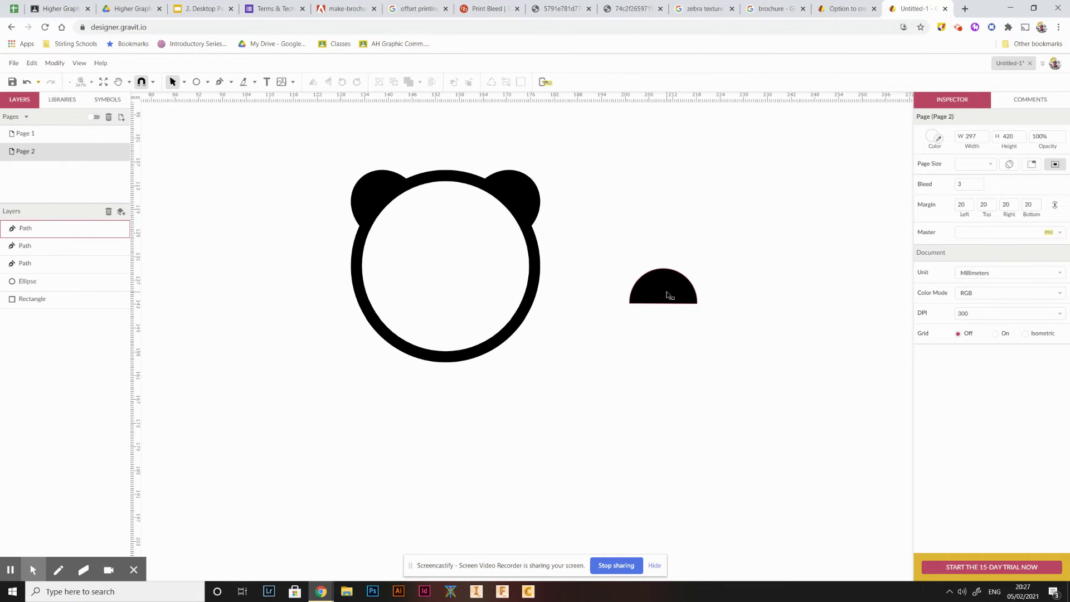
- Duplicate the remaining half circle, and place the copy inside the ring as the left eye, about 10 × 9.6 mm at X 142, Y 119 mm
click(665, 289)
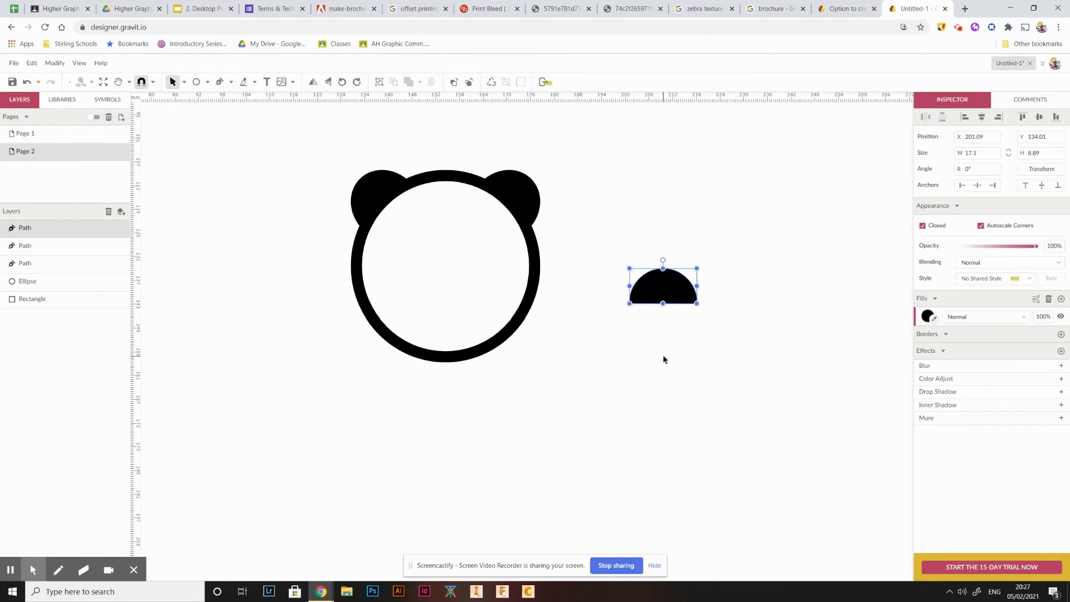
key(ctrl+z)
click(668, 360)
drag(664, 290, 450, 245)
drag(449, 245, 446, 246)
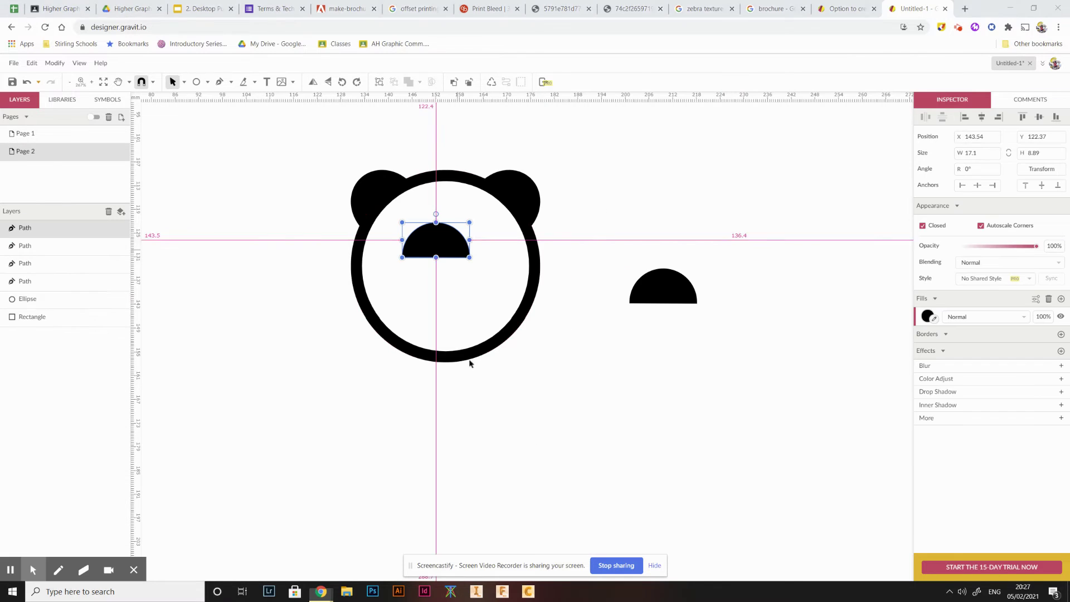
mouse_move(438, 241)
mouse_down()
mouse_move(439, 261)
mouse_move(426, 236)
mouse_up()
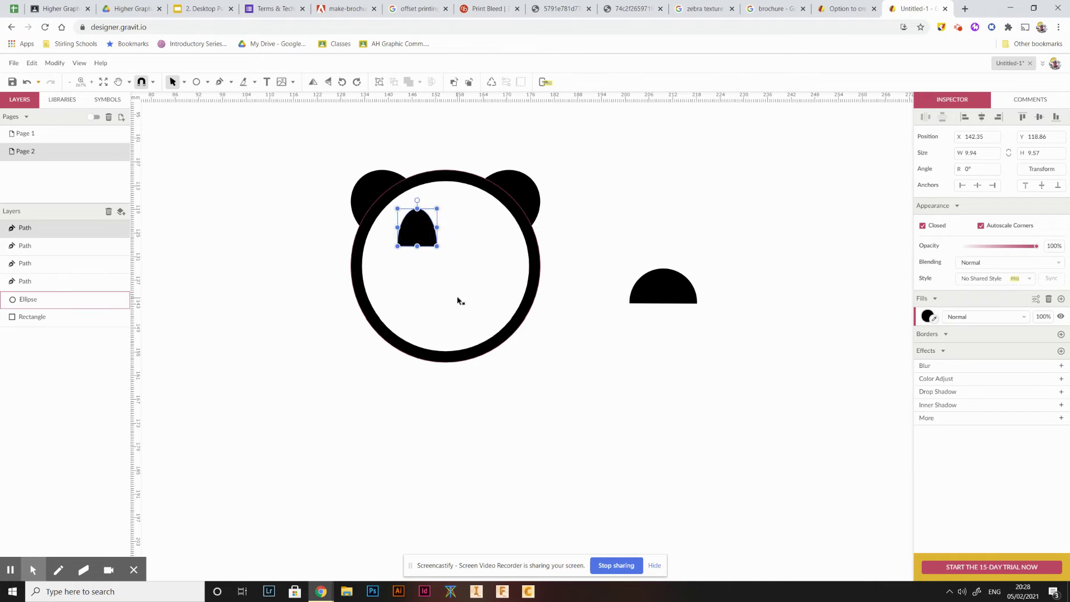
click(617, 232)
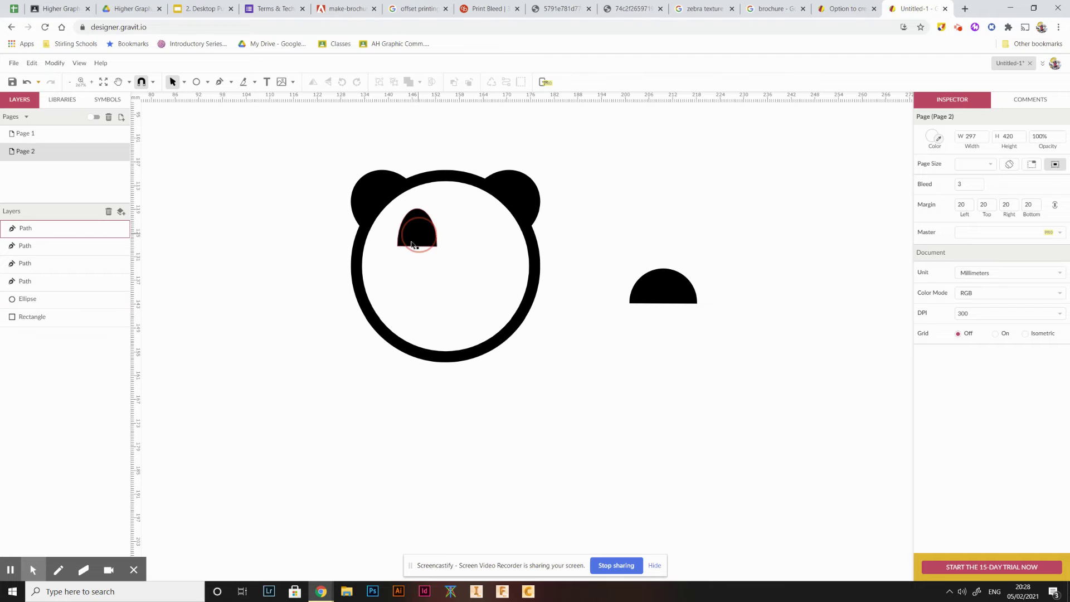
- Nudge the left eye slightly down and outward, to about X 142, Y 119.6 mm
click(418, 240)
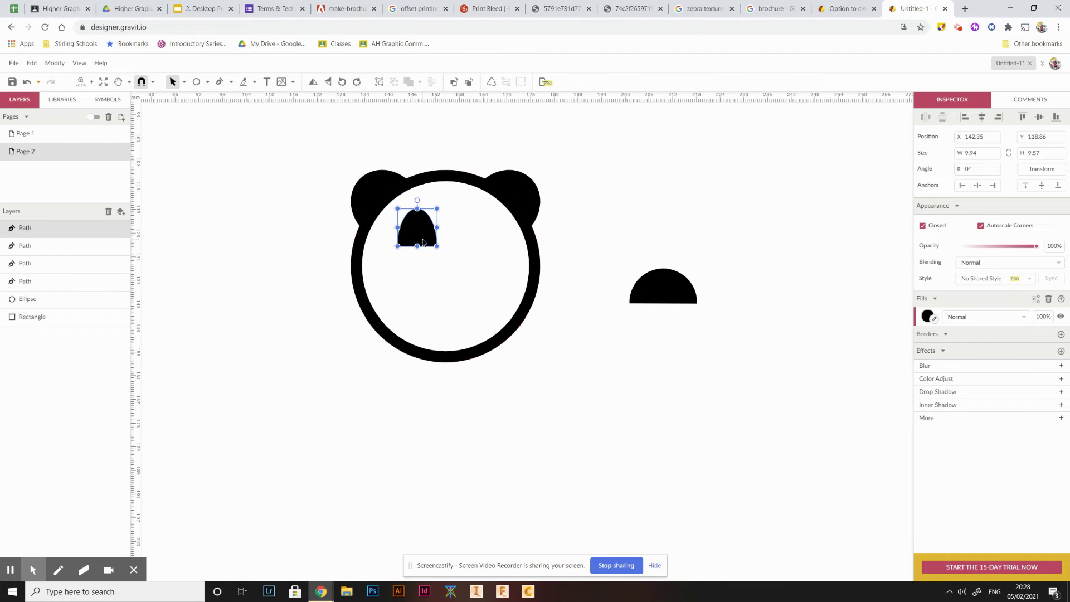
key(Down)
key(Down)
key(Left)
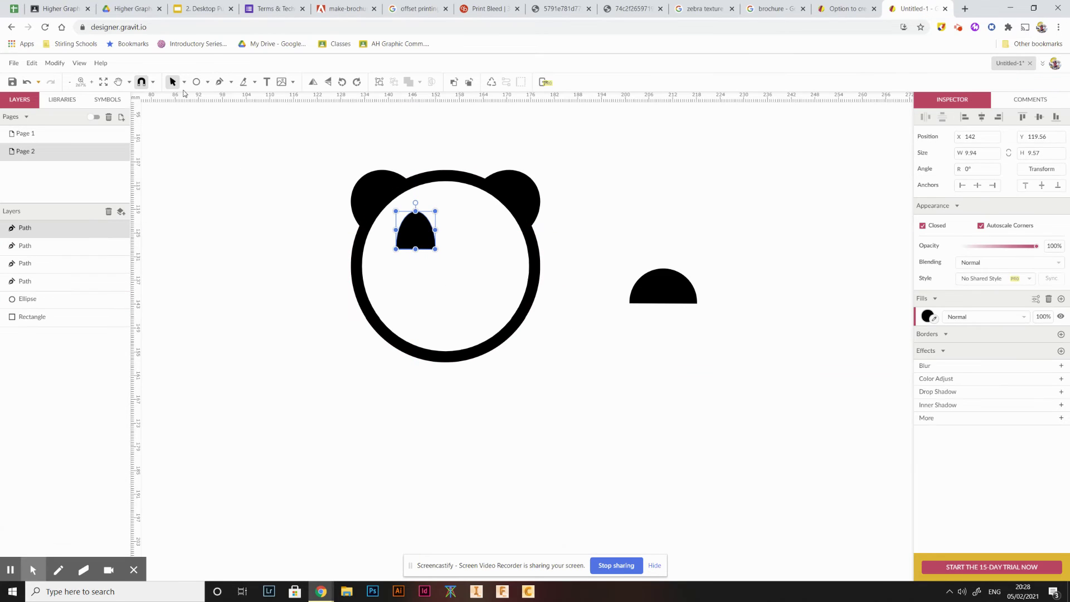
click(196, 82)
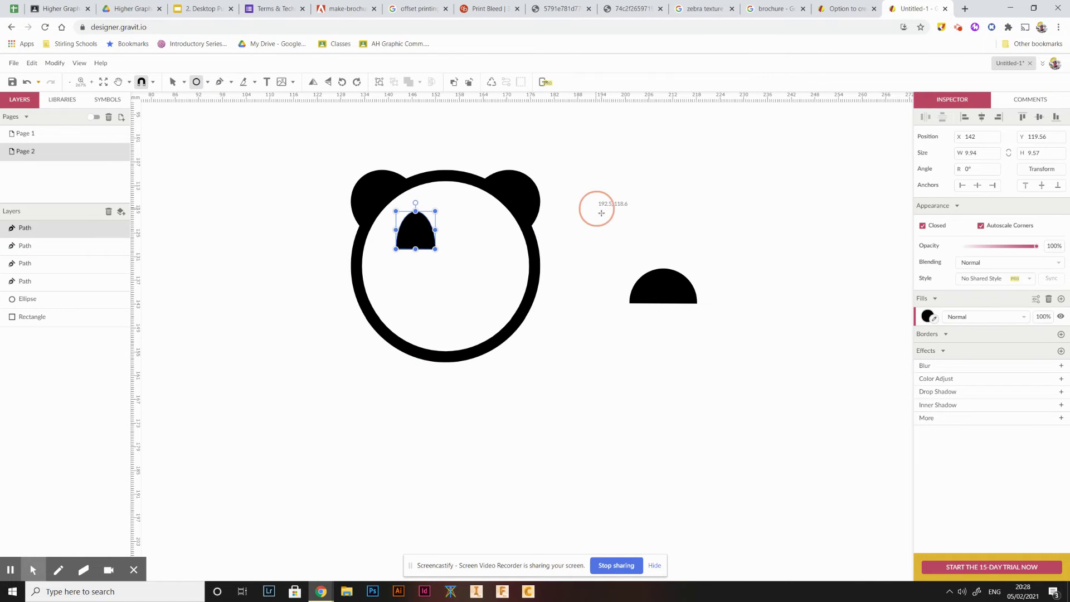
drag(602, 213, 609, 221)
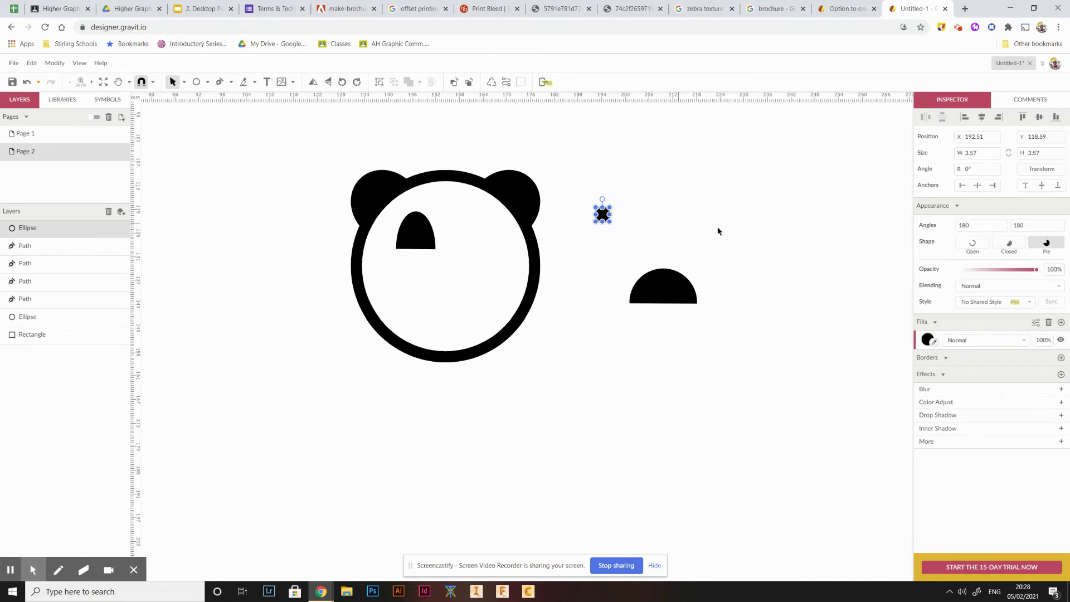
key(Delete)
click(505, 241)
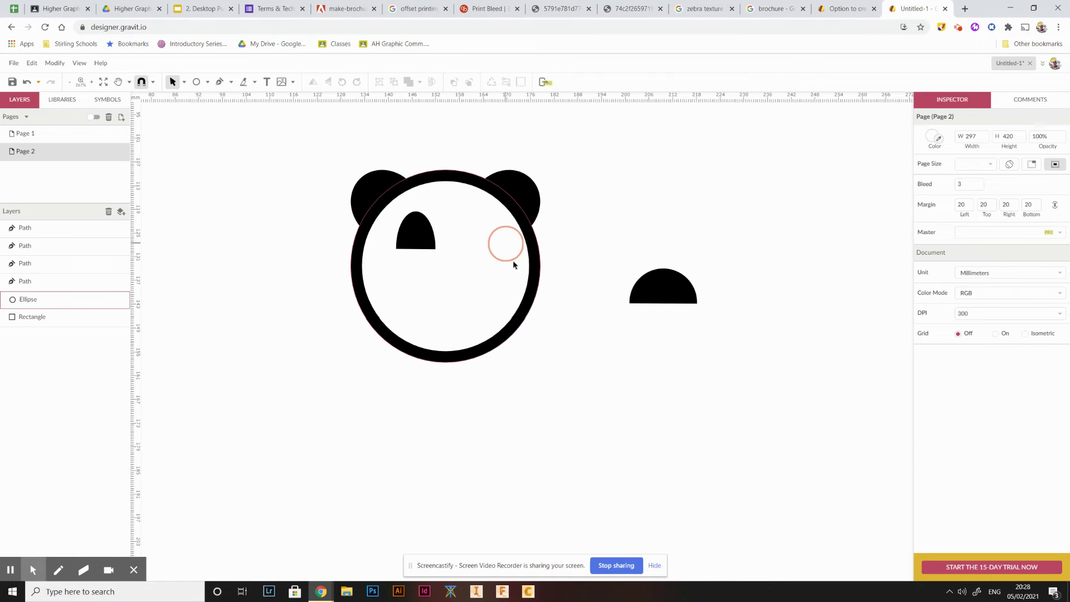
key(ctrl+d)
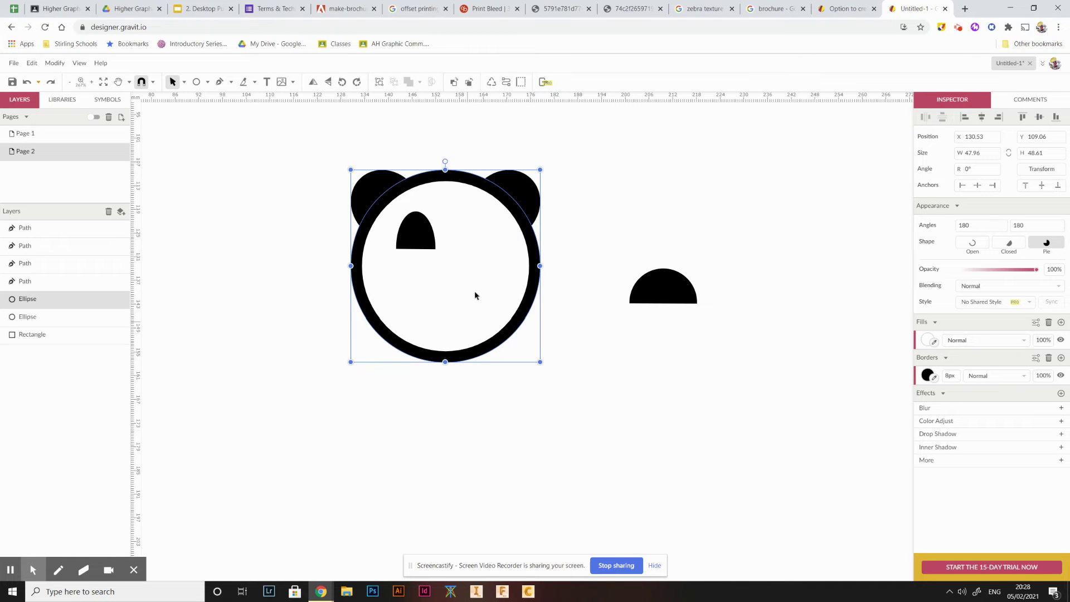
click(547, 463)
drag(481, 288, 643, 373)
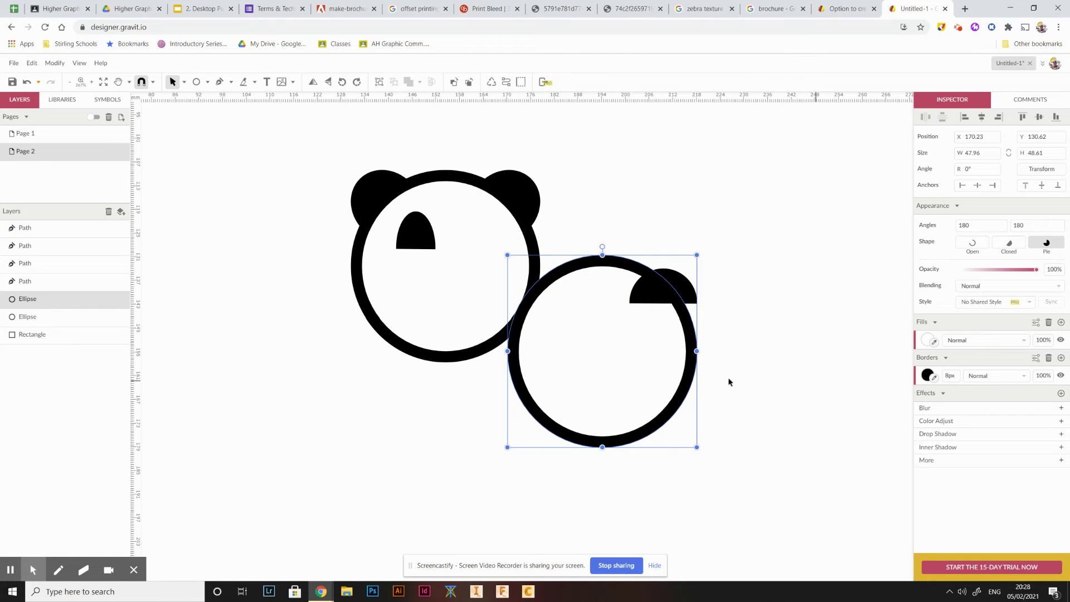
key(Delete)
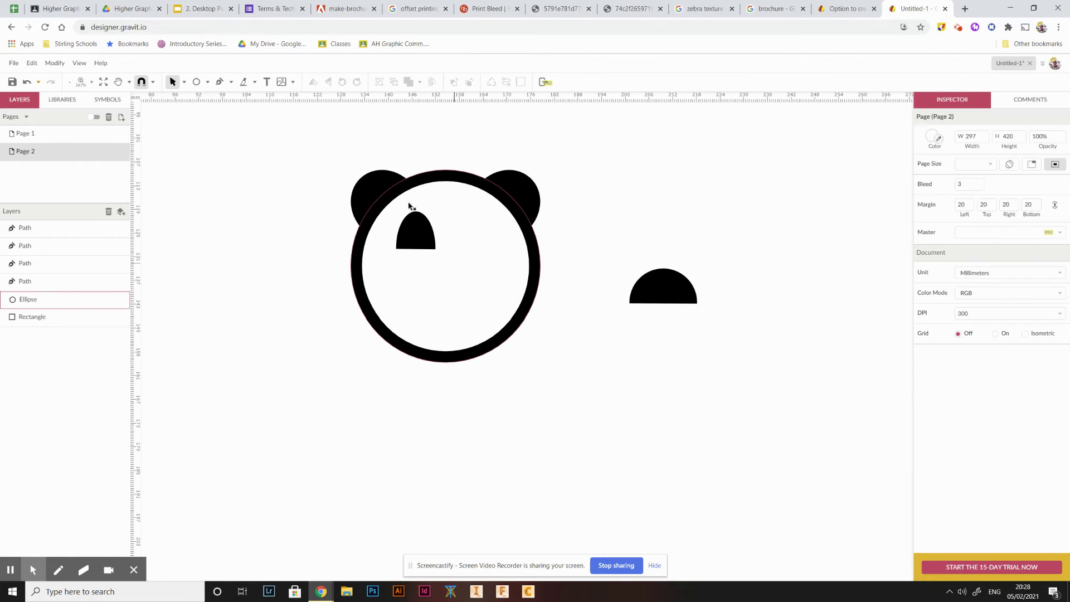
- Draw a circle about 6.4 mm across beside the panda's face, and fill it white
key(e)
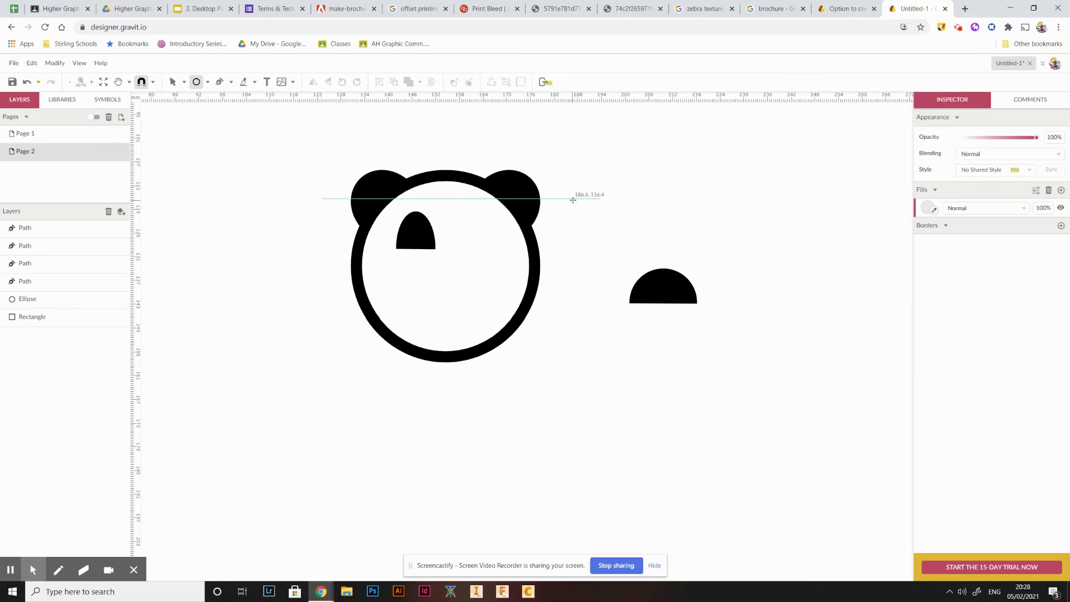
drag(600, 217, 613, 245)
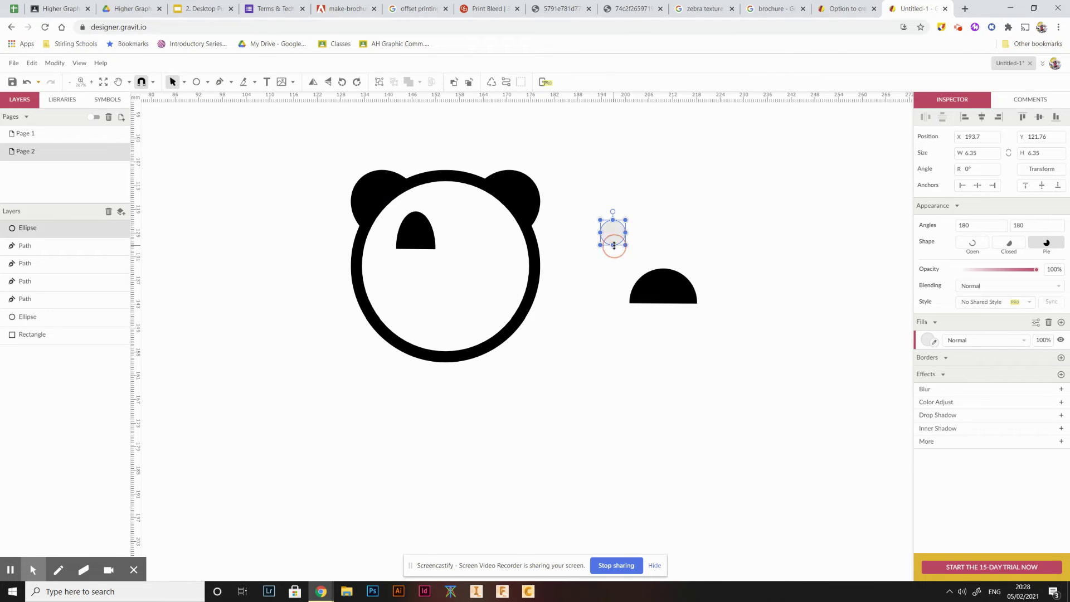
click(937, 344)
click(757, 337)
click(676, 226)
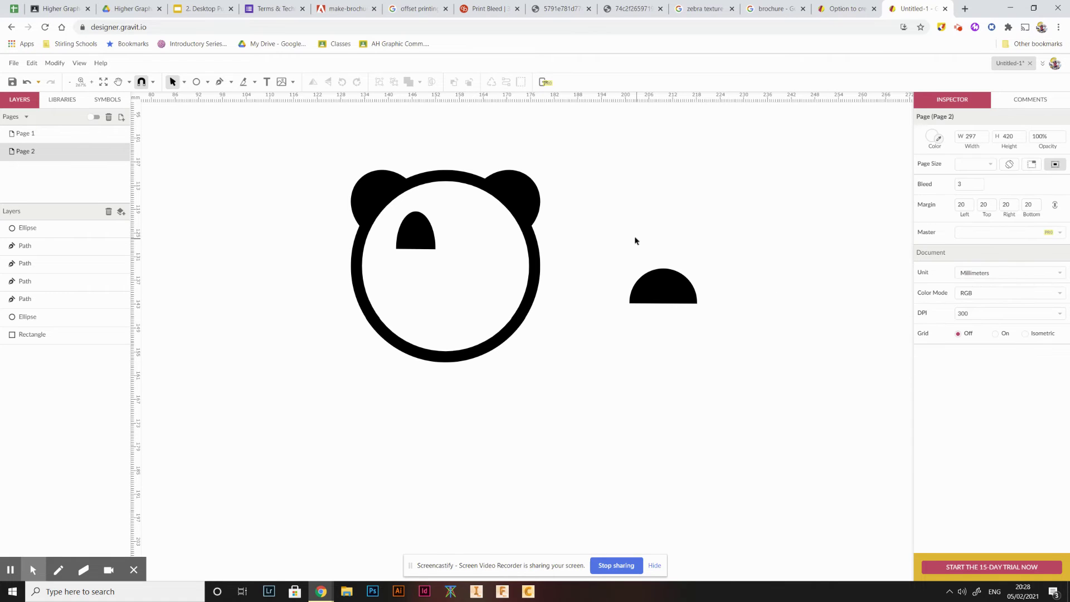
- Place the white circle as the pupil, centred in the lower part of the left eye
click(618, 235)
drag(618, 235, 414, 238)
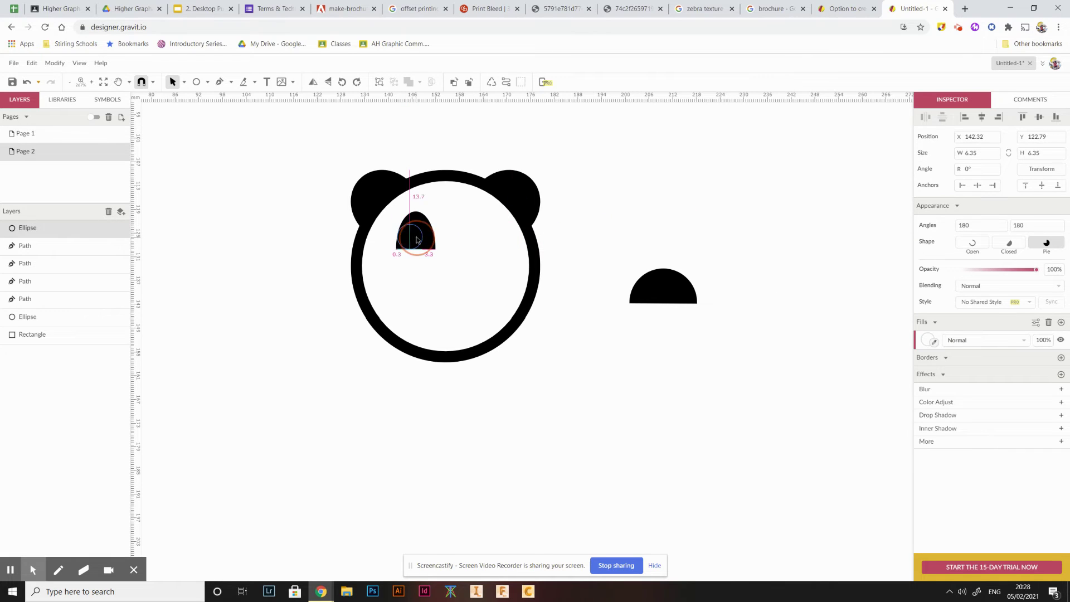
mouse_move(421, 228)
mouse_down()
mouse_move(410, 234)
mouse_move(421, 244)
mouse_up()
click(607, 200)
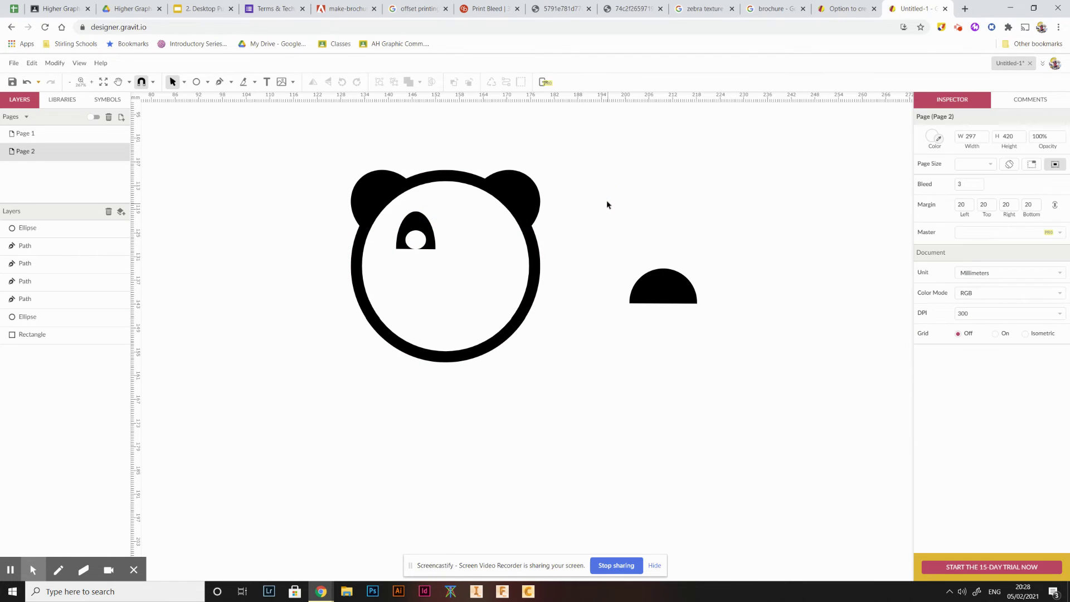
- Duplicate the left eye together with its white pupil, and place the copy level with it as the right eye
click(300, 213)
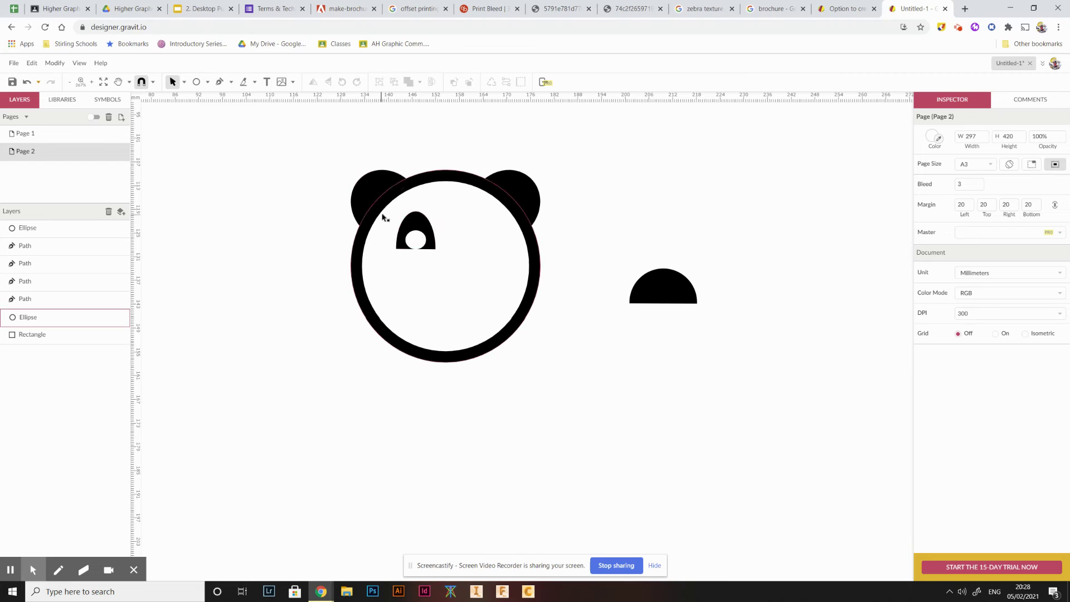
drag(304, 210, 436, 255)
click(291, 239)
click(415, 228)
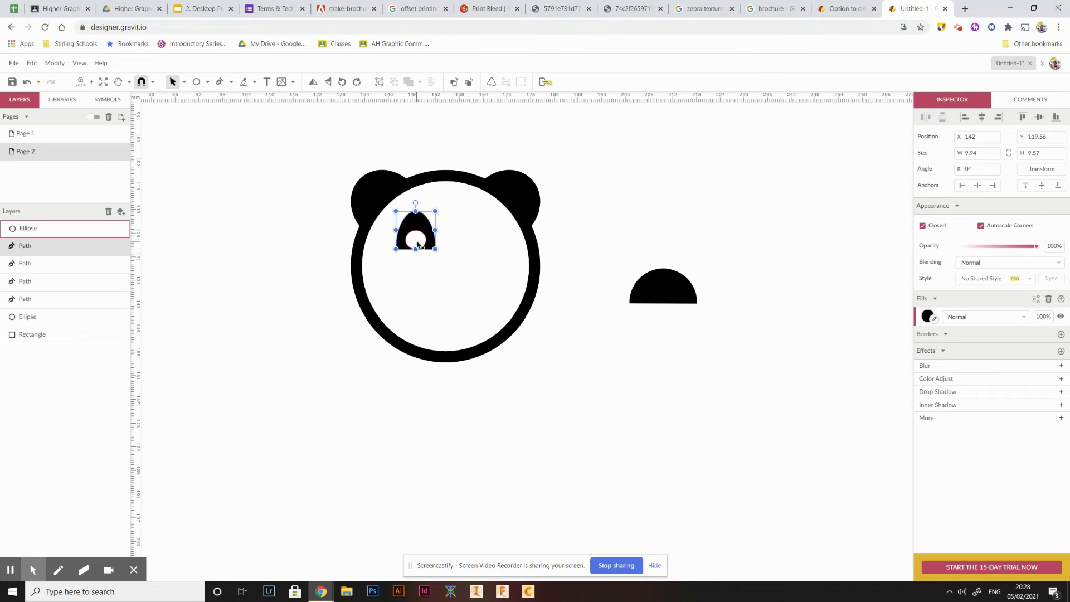
shift+click(417, 241)
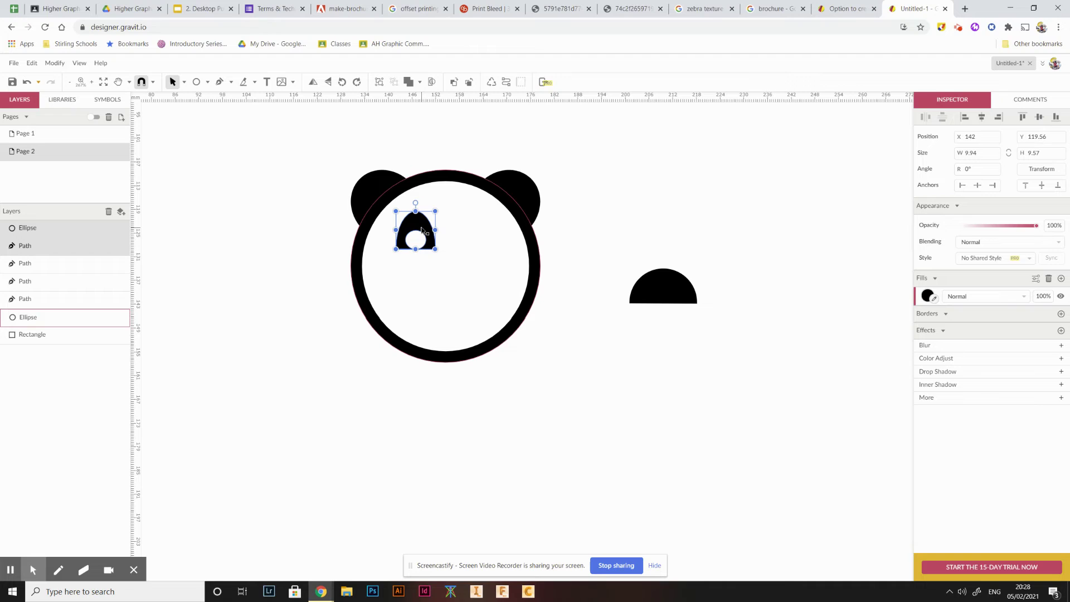
key(ctrl+d)
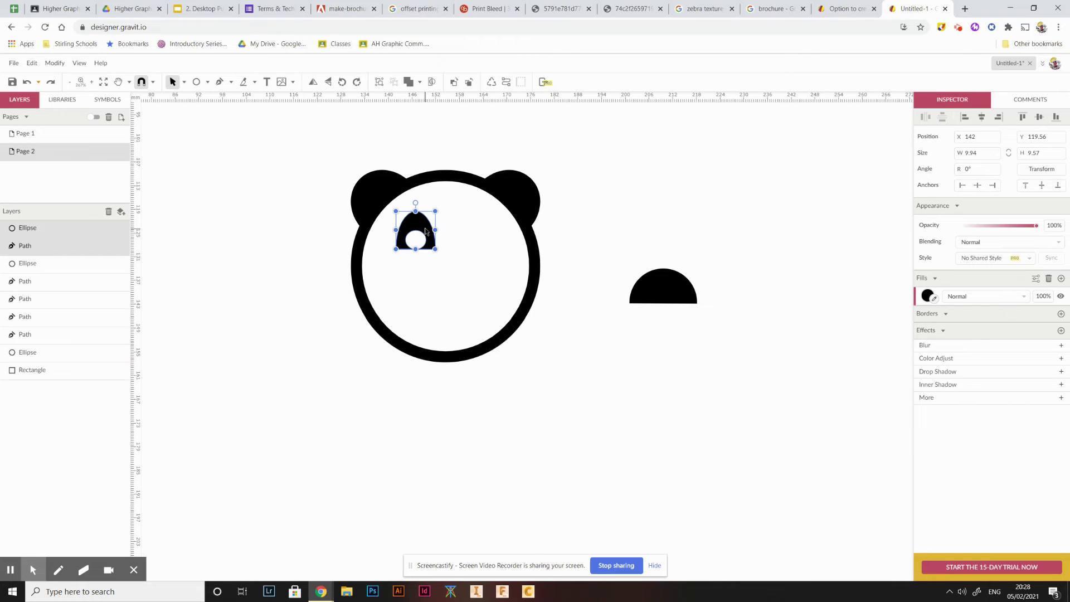
drag(425, 231, 484, 233)
click(649, 231)
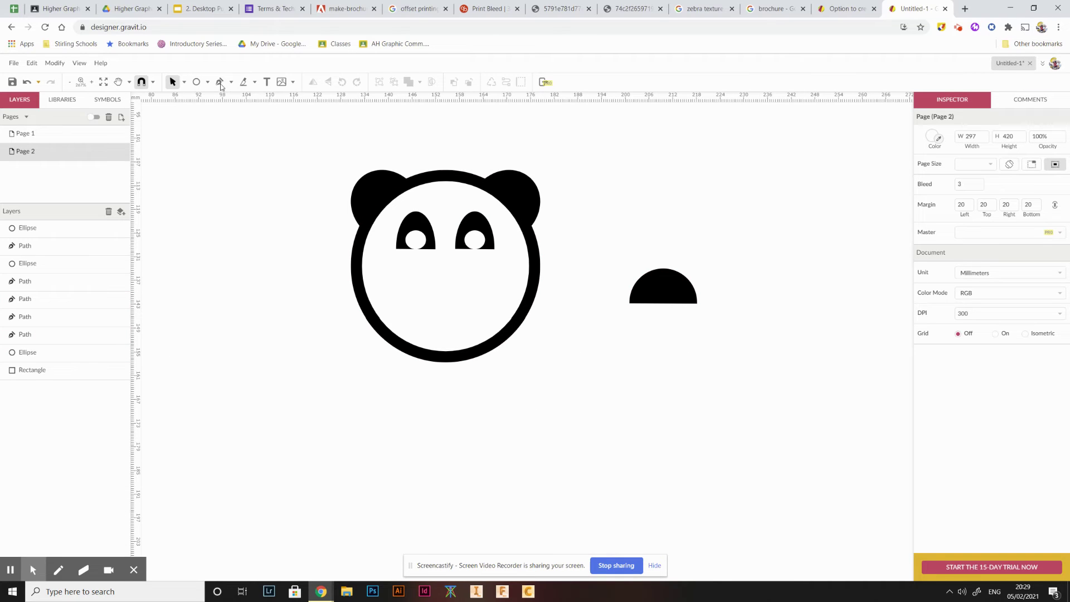
- Draw an ellipse about 10.5 × 4.6 mm, fill it with black sampled from the ear, and place it below the eyes as the nose
click(197, 82)
drag(599, 194, 640, 212)
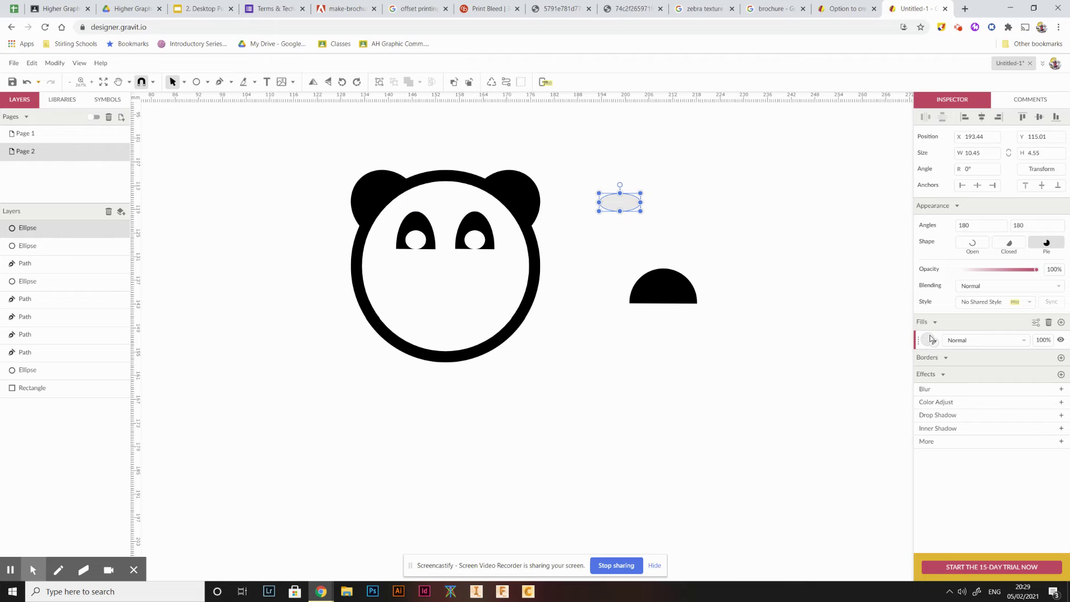
click(934, 342)
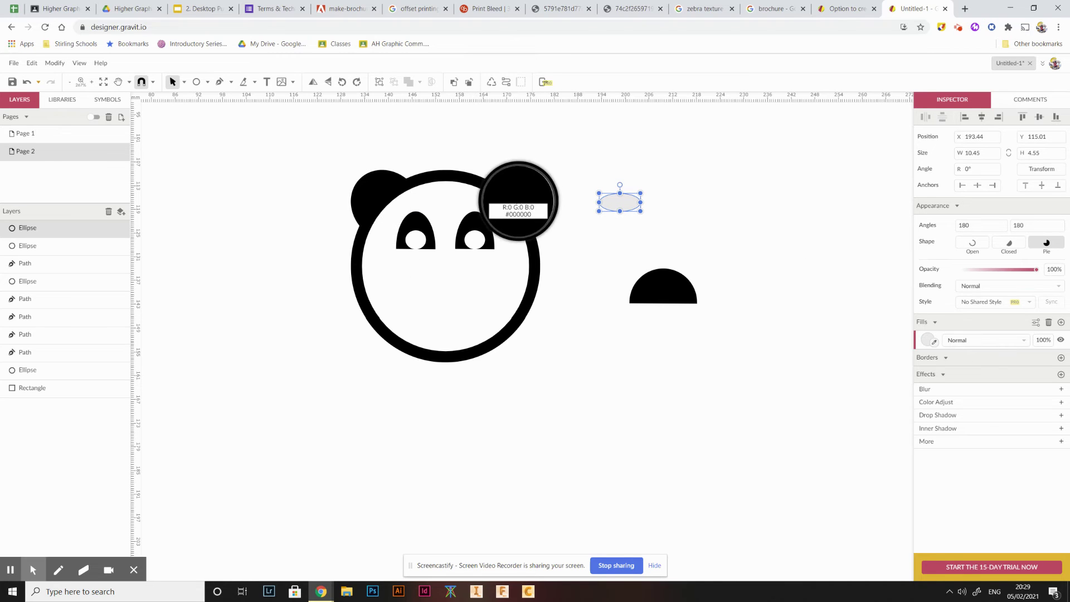
click(524, 198)
click(645, 200)
drag(620, 202, 454, 268)
click(641, 251)
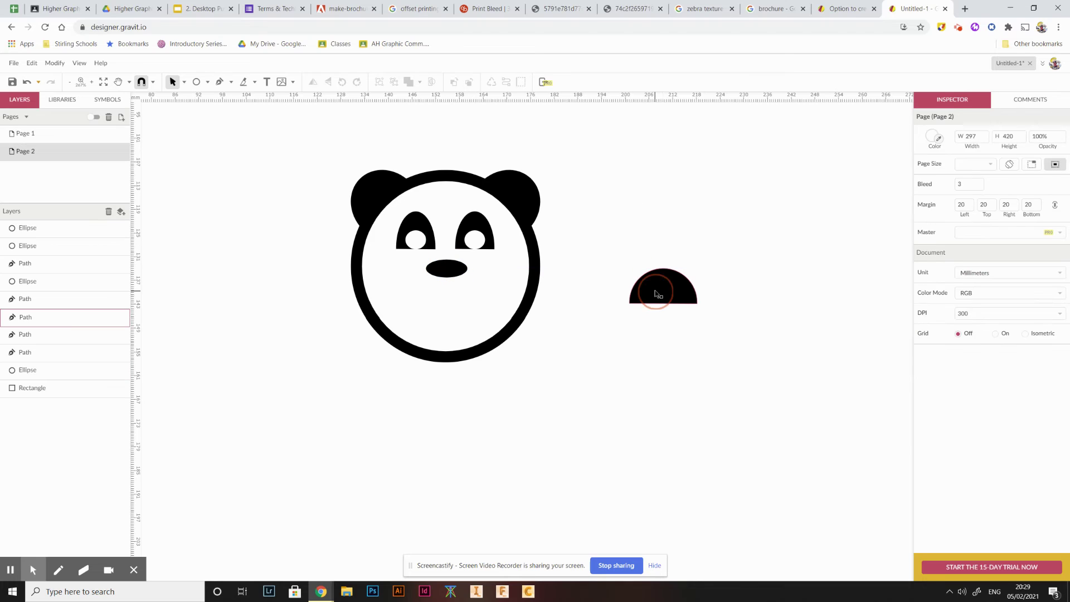
- Rotate the spare half circle to 180°, and place it below the nose as the mouth, about 12.2 × 4.1 mm at X 148.7, Y 140 mm
click(652, 287)
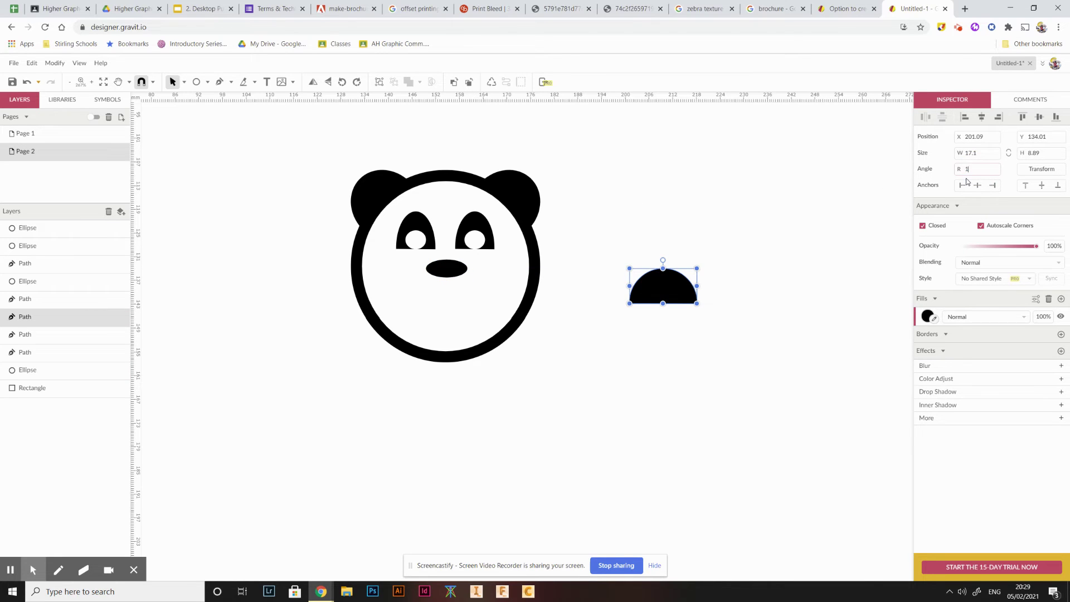
key(Return)
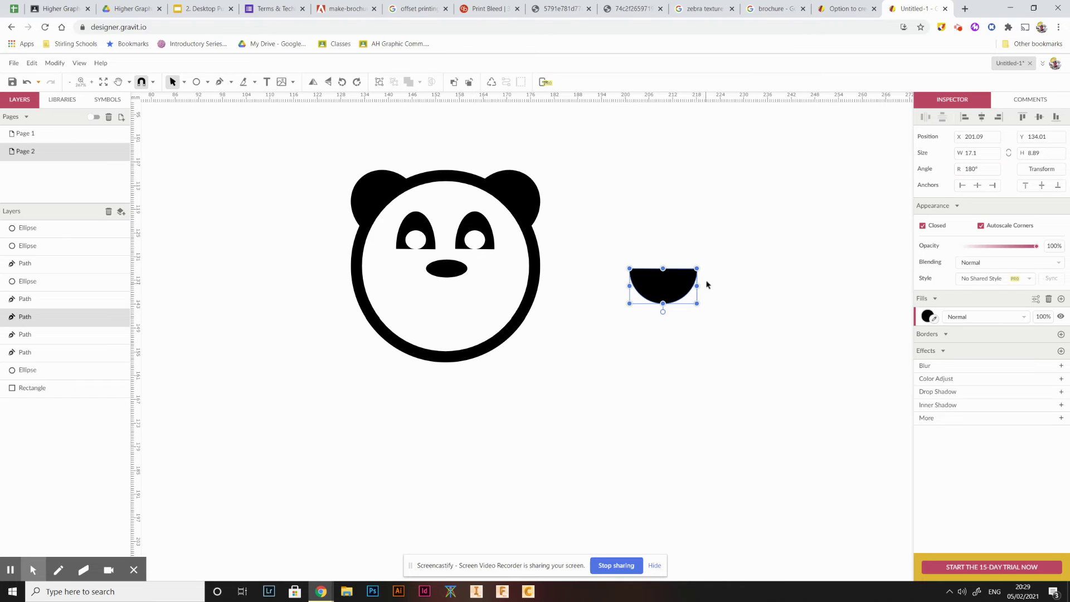
drag(696, 269, 450, 305)
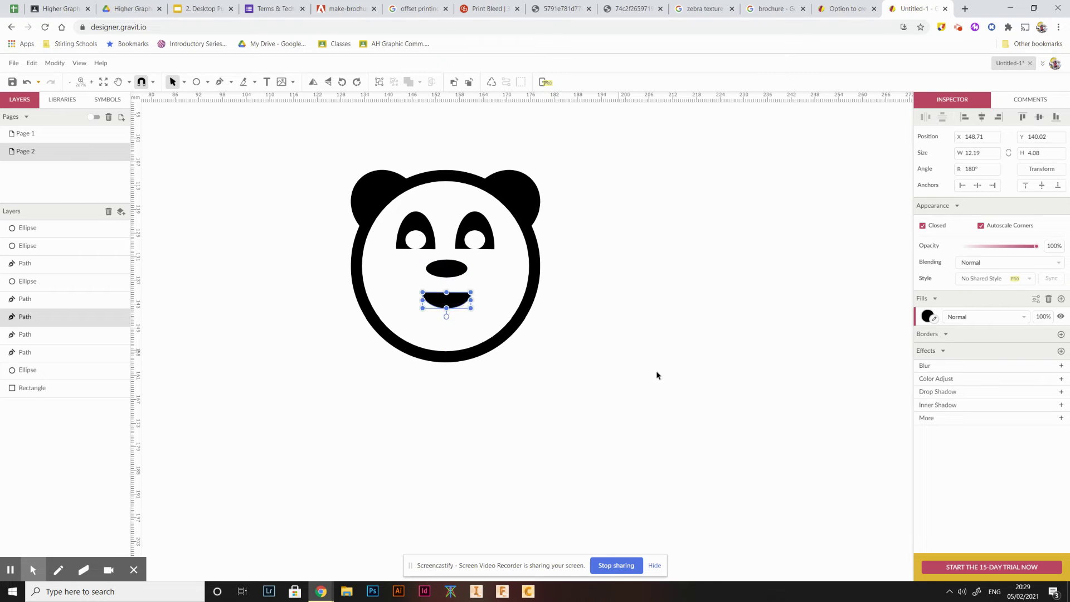
click(646, 370)
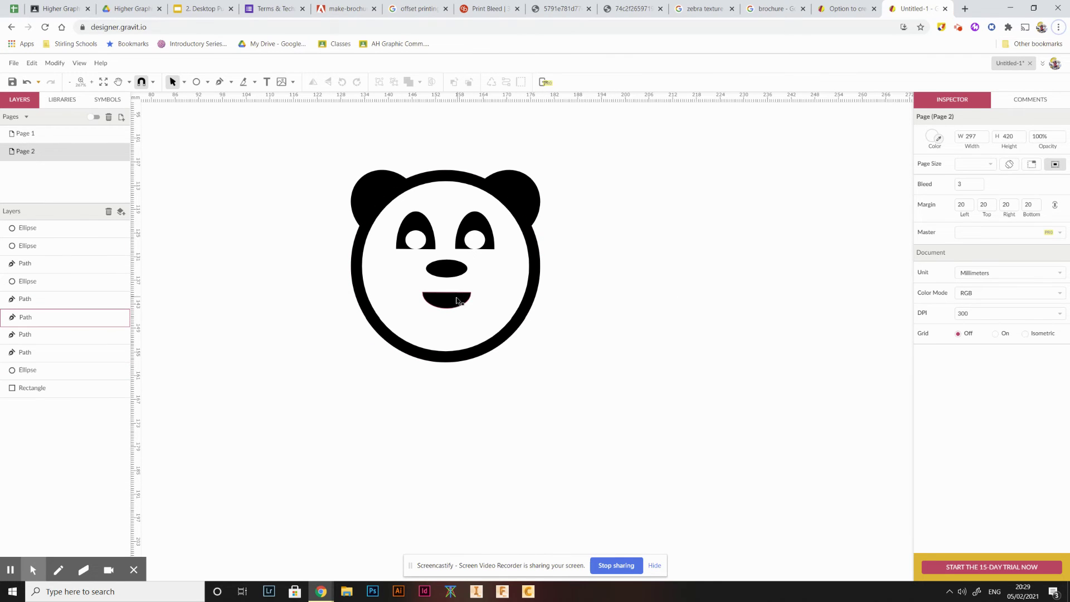
- Duplicate the mouth shape twice, and place the copies outside the ring's lower-left and lower-right edges
click(446, 301)
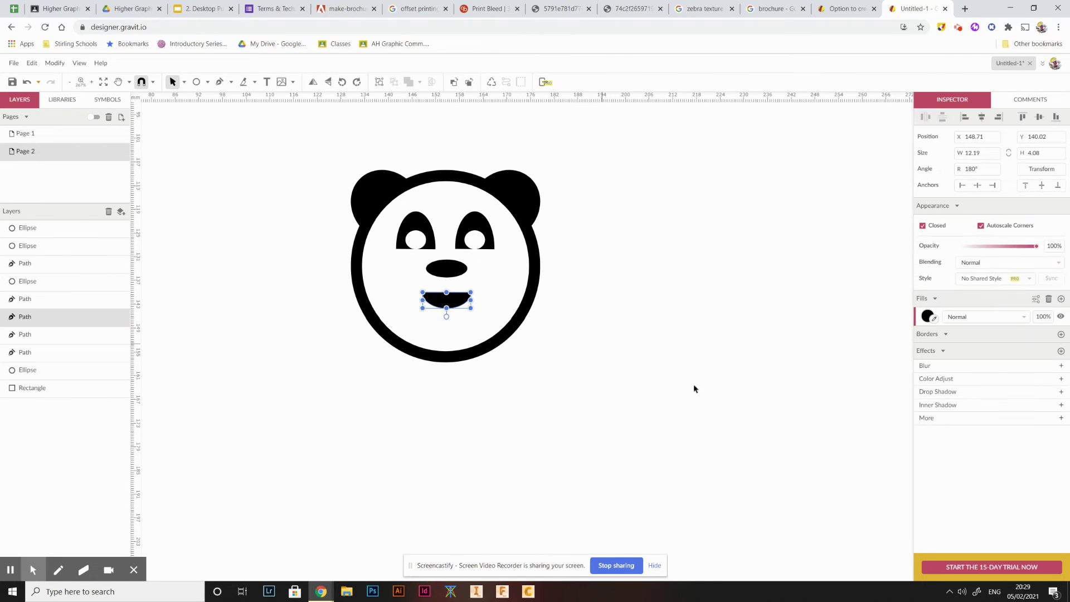
key(ctrl+z)
click(461, 303)
drag(460, 303, 594, 342)
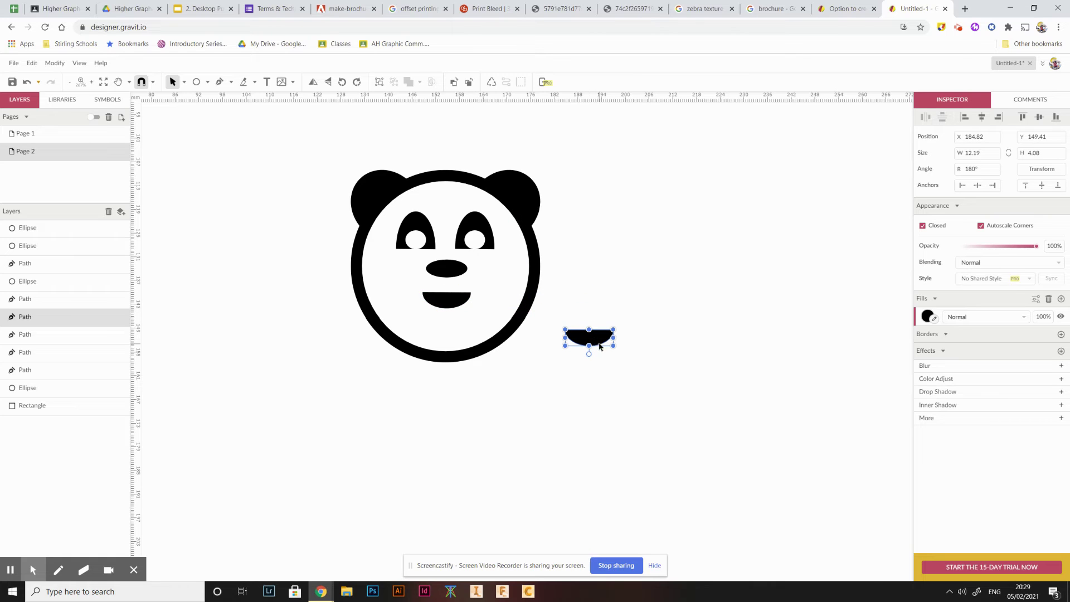
key(ctrl+z)
drag(445, 304, 327, 358)
drag(588, 336, 557, 359)
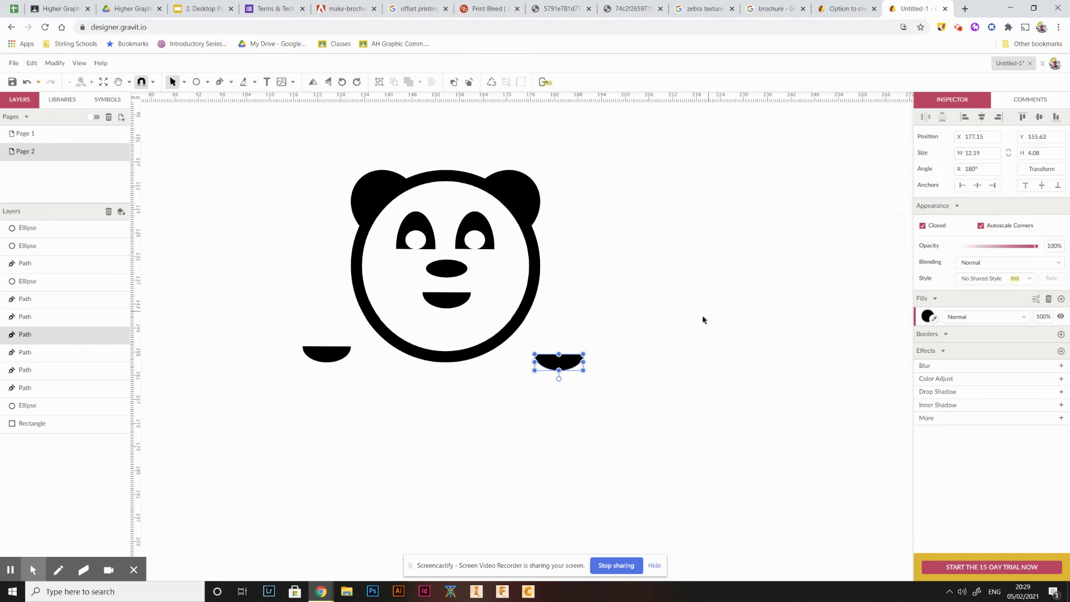
- Set the rotation of the mouth copy beyond the ring's lower-right edge to 0°, and delete the copy on the opposite side
double_click(976, 168)
click(973, 169)
click(973, 169)
key(Return)
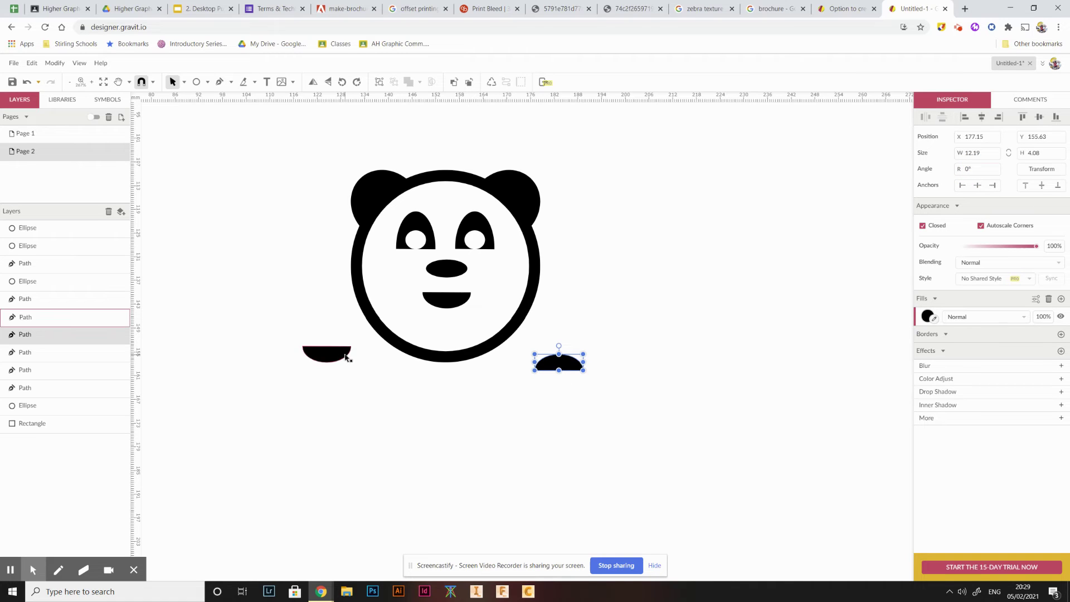
click(345, 357)
key(Delete)
- Duplicate the upright half ellipse, and place the two shapes level as paws on either side of the ring's lower edge
click(549, 366)
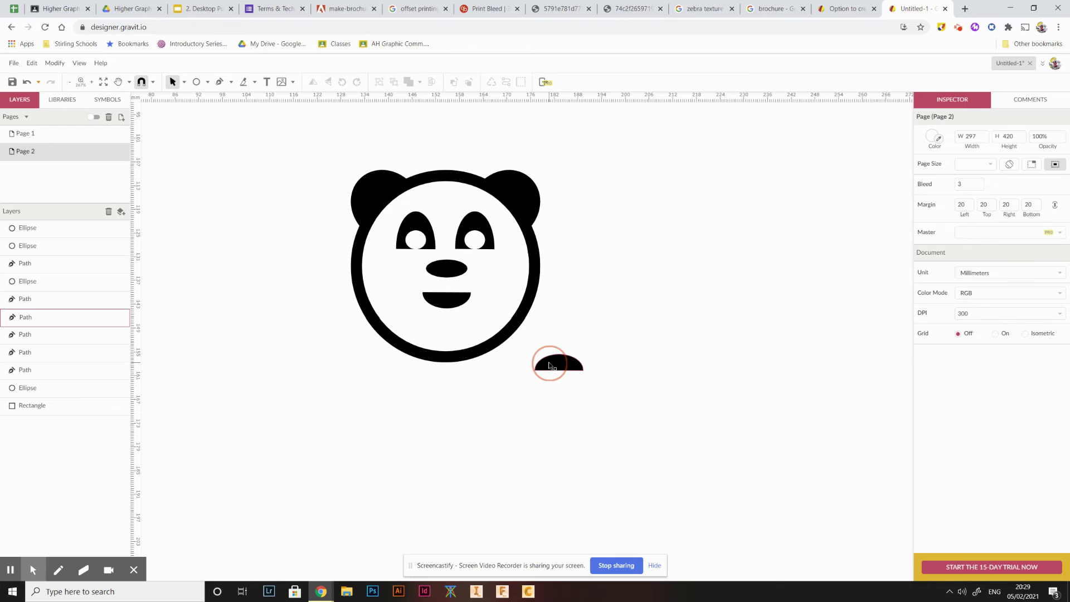
click(595, 394)
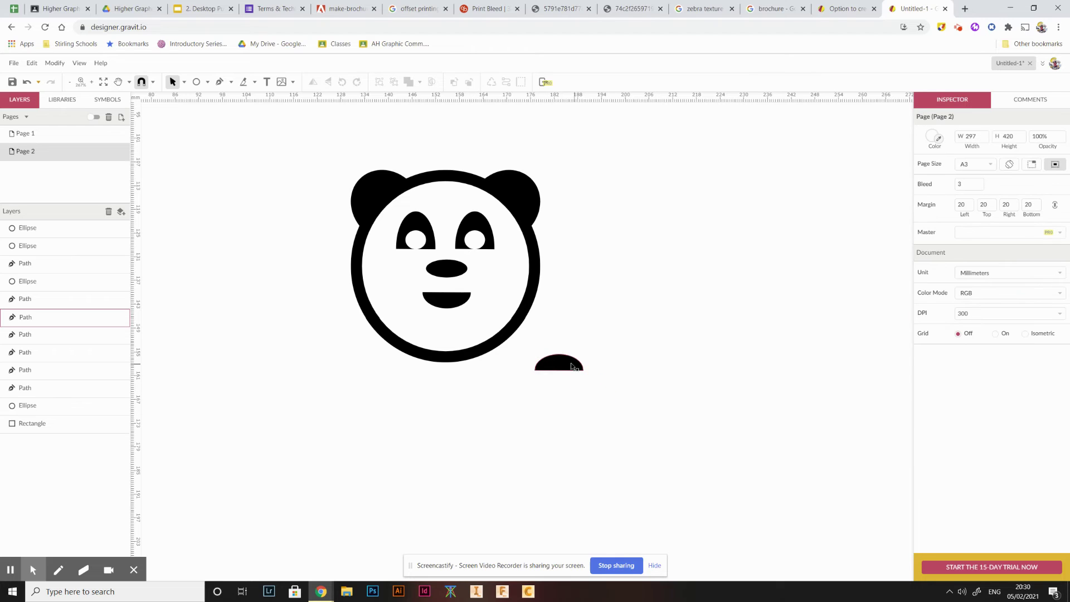
drag(569, 365, 351, 352)
drag(582, 361, 541, 354)
click(629, 354)
click(633, 346)
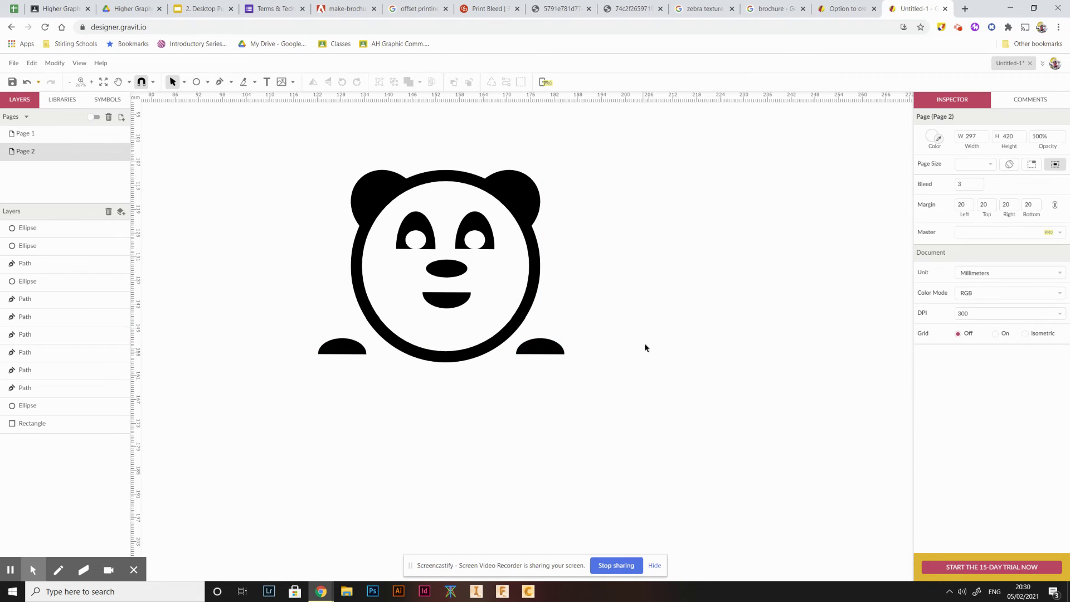
- Select all the shapes that make up the panda and group them into one object
scroll(658, 309, down, 1)
scroll(636, 314, down, 3)
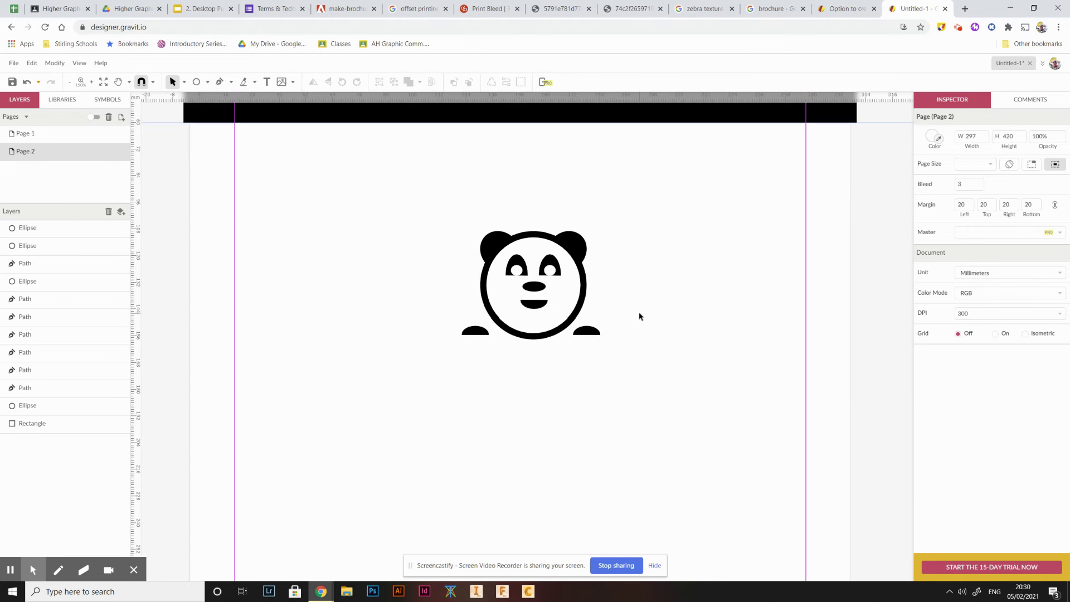
drag(533, 257, 627, 329)
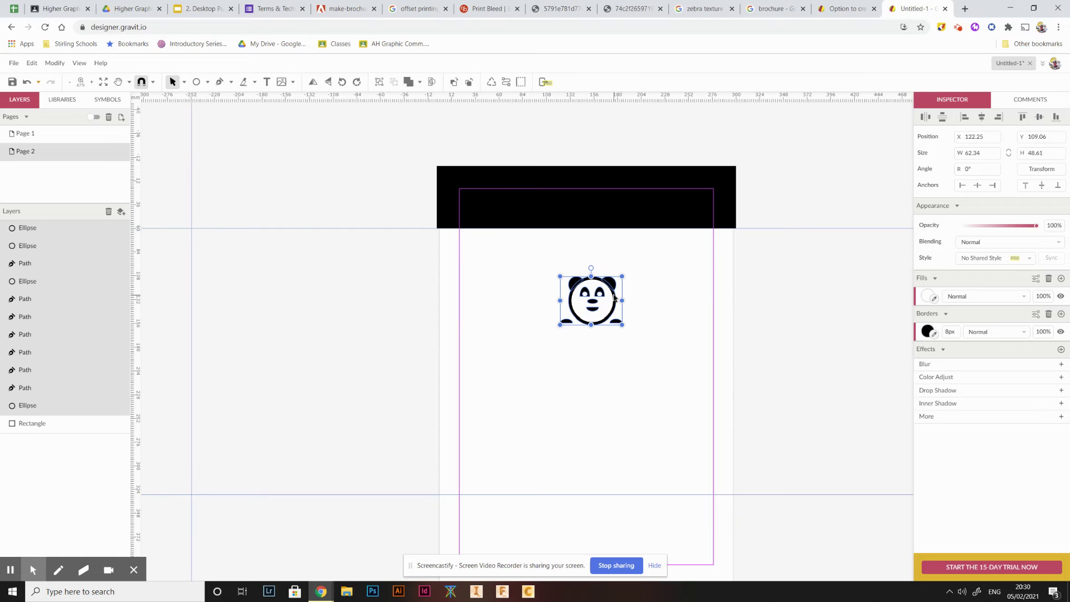
right_click(613, 282)
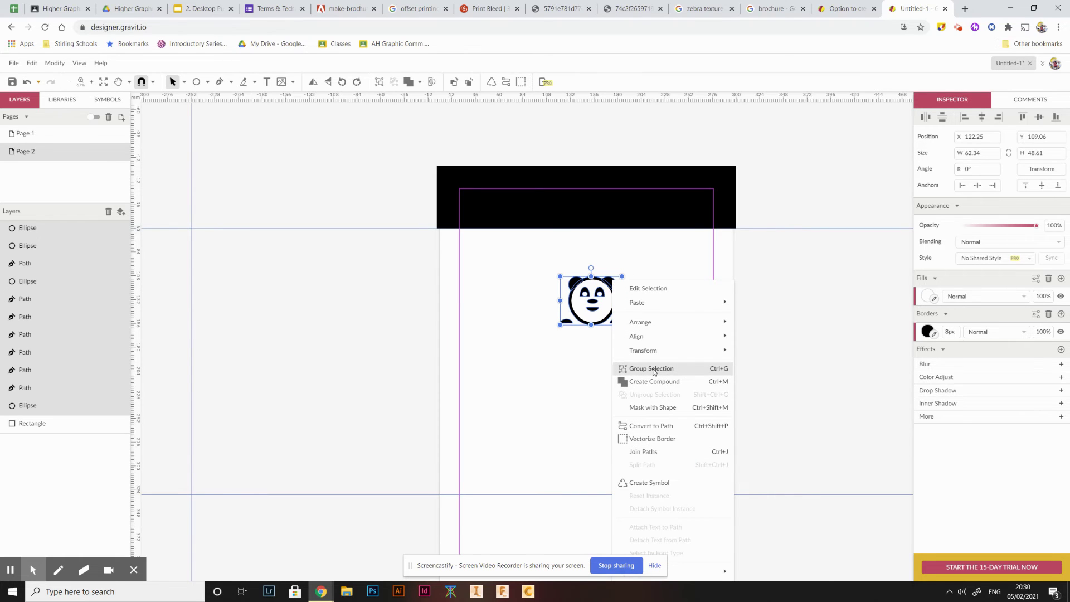
click(655, 368)
click(610, 368)
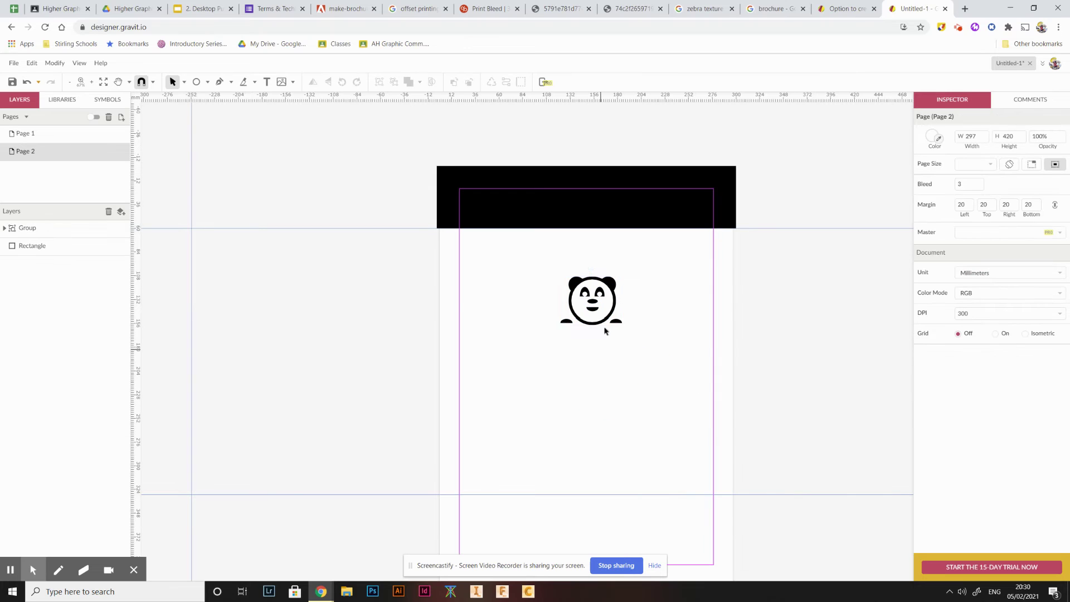
- Compare the page with the finished poster, and move the grouped panda down to about X 113.5, Y 188.4 mm
drag(606, 326, 635, 362)
click(670, 392)
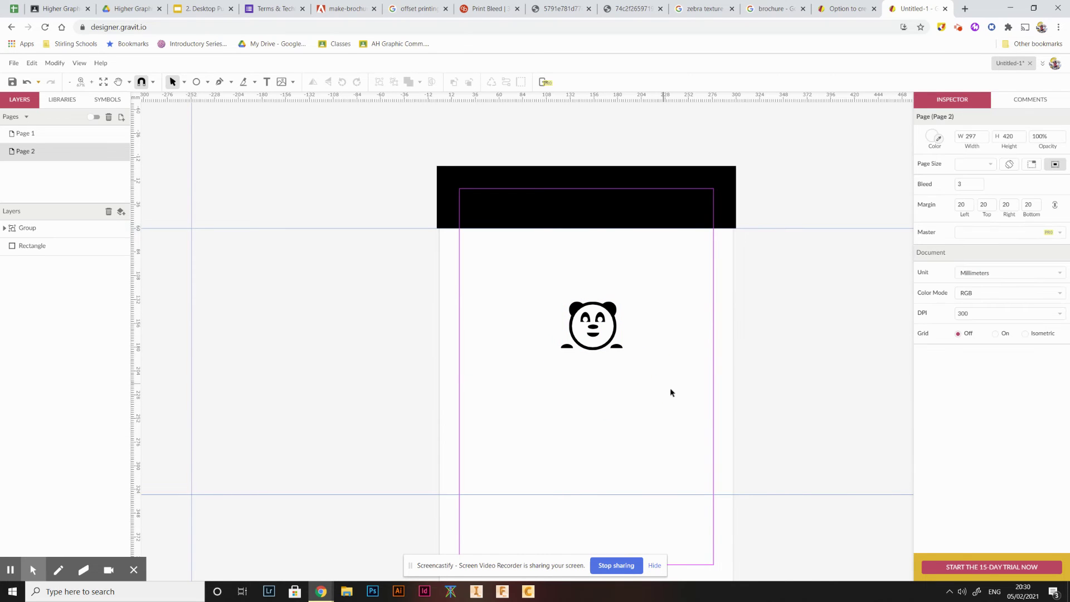
key(alt+Tab)
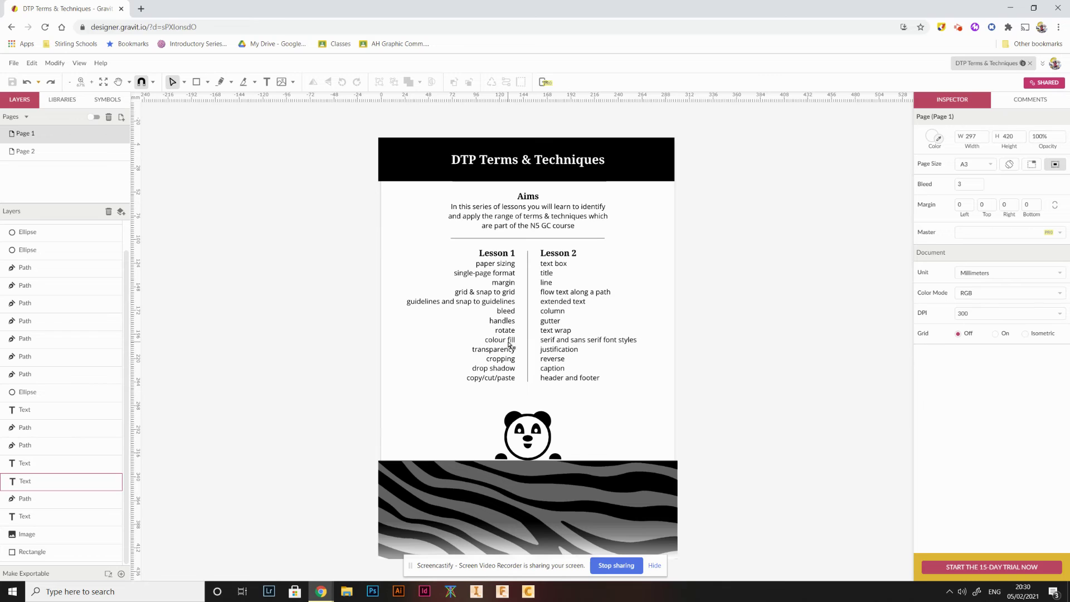
key(alt+Tab)
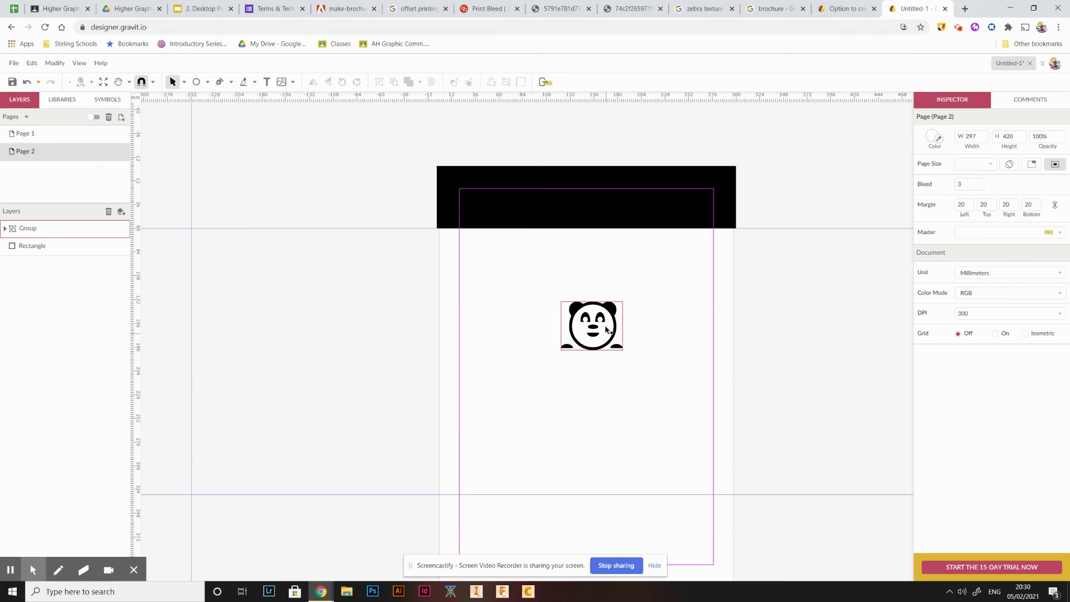
click(580, 363)
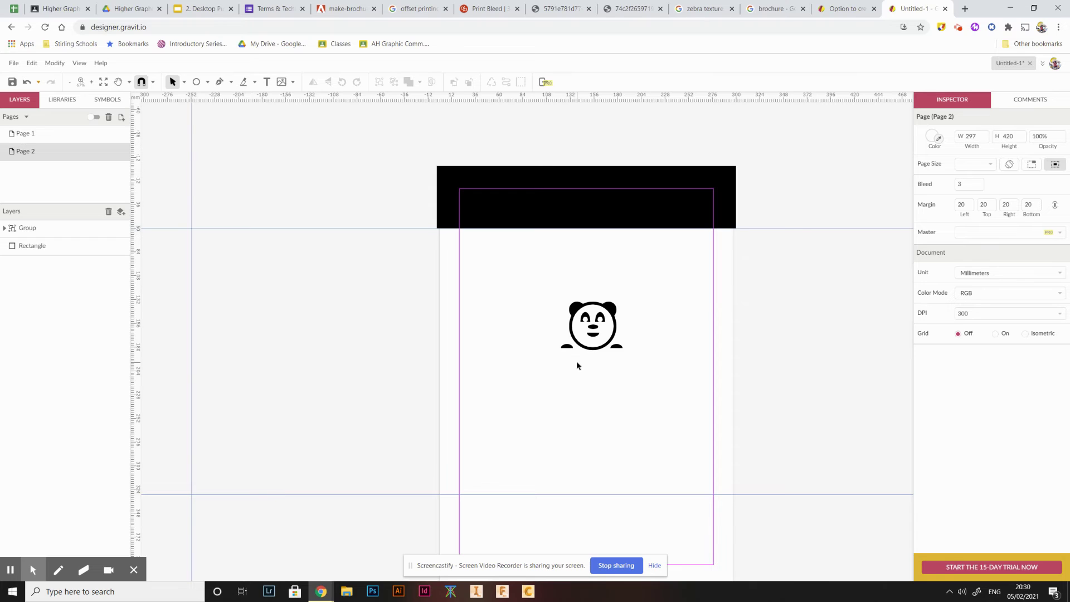
key(alt+Tab)
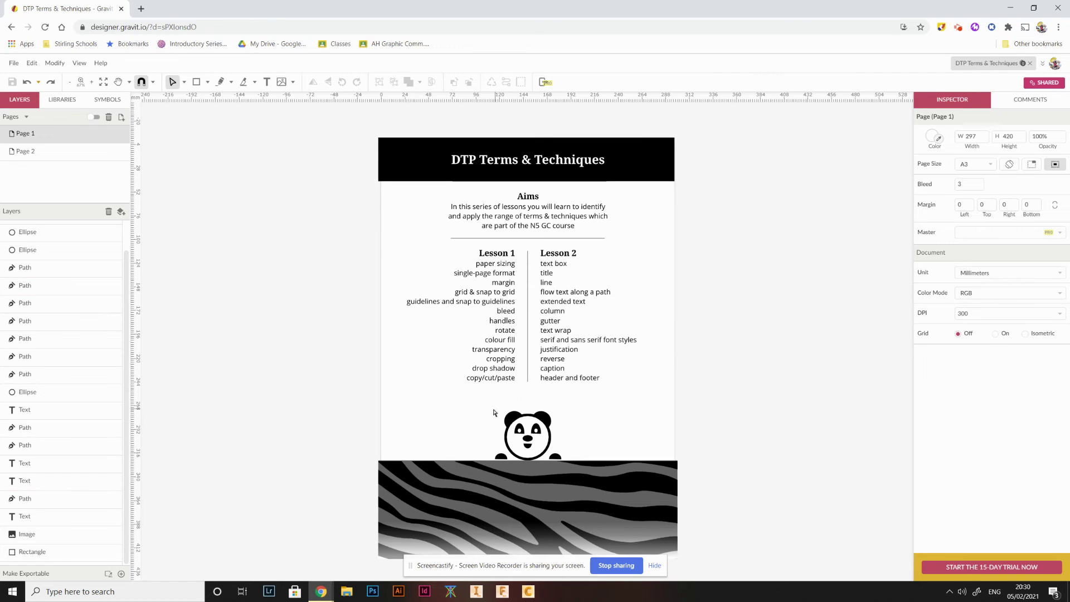
key(alt+Tab)
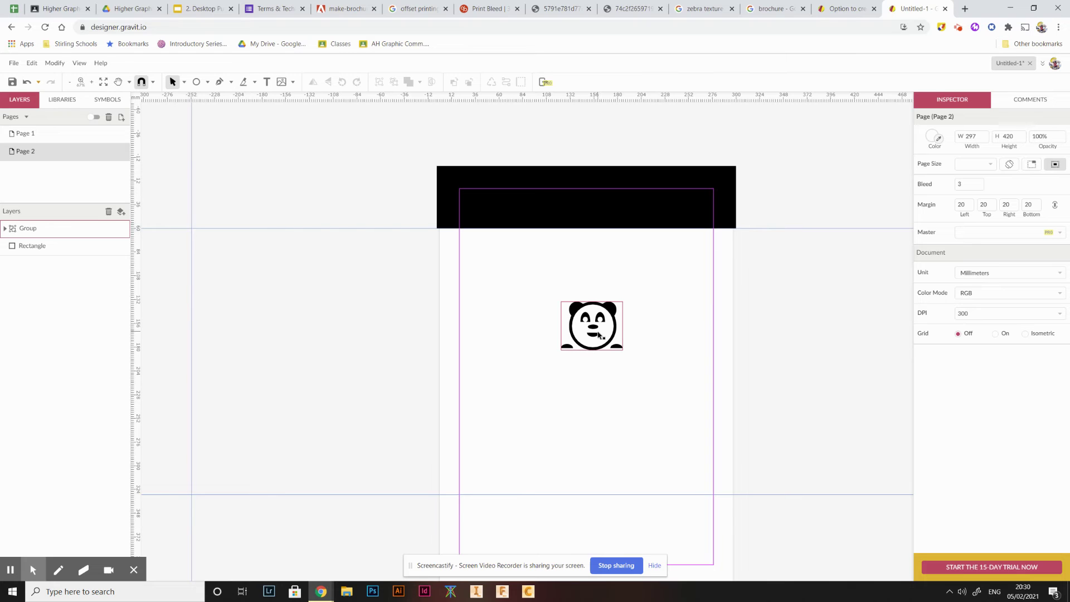
drag(598, 334, 588, 387)
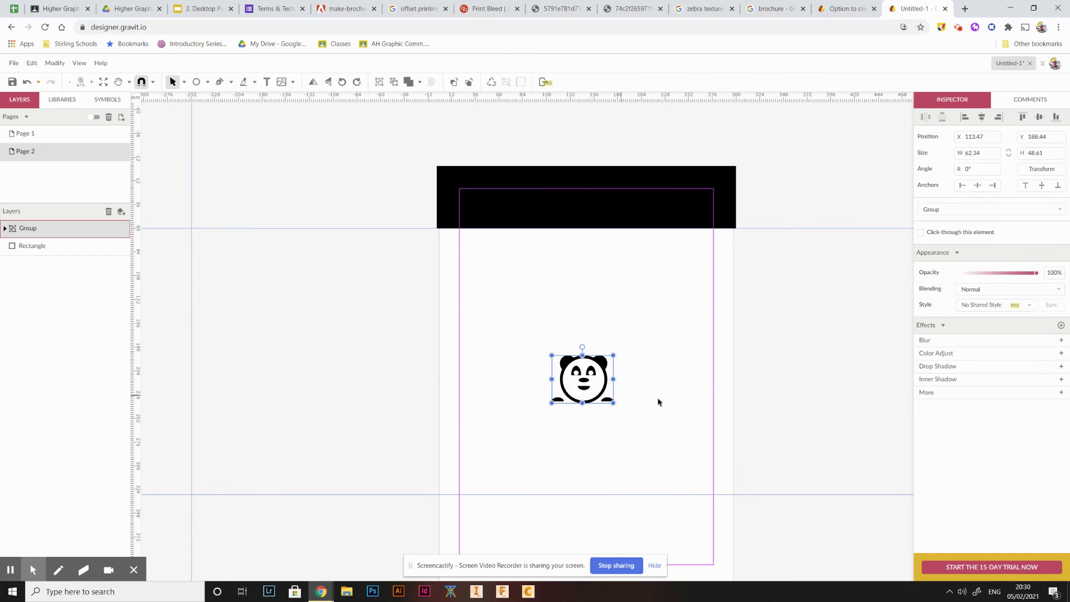
- Check the finished poster's footer, copy the large zebra stripe image from the Google image results, and paste it onto page 2
scroll(567, 422, down, 2)
key(alt+Tab)
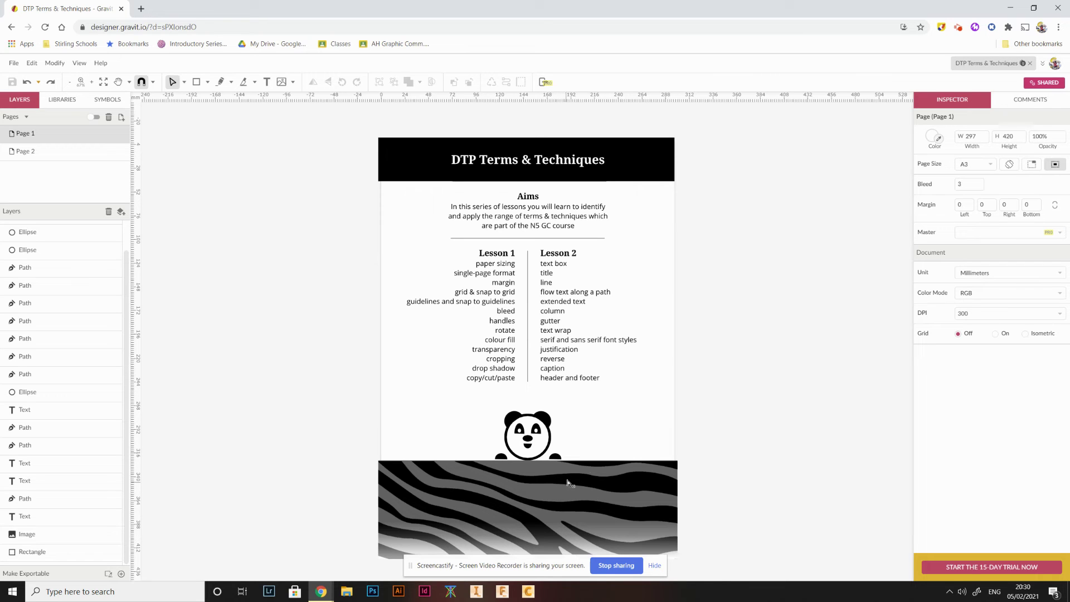
key(alt+Tab)
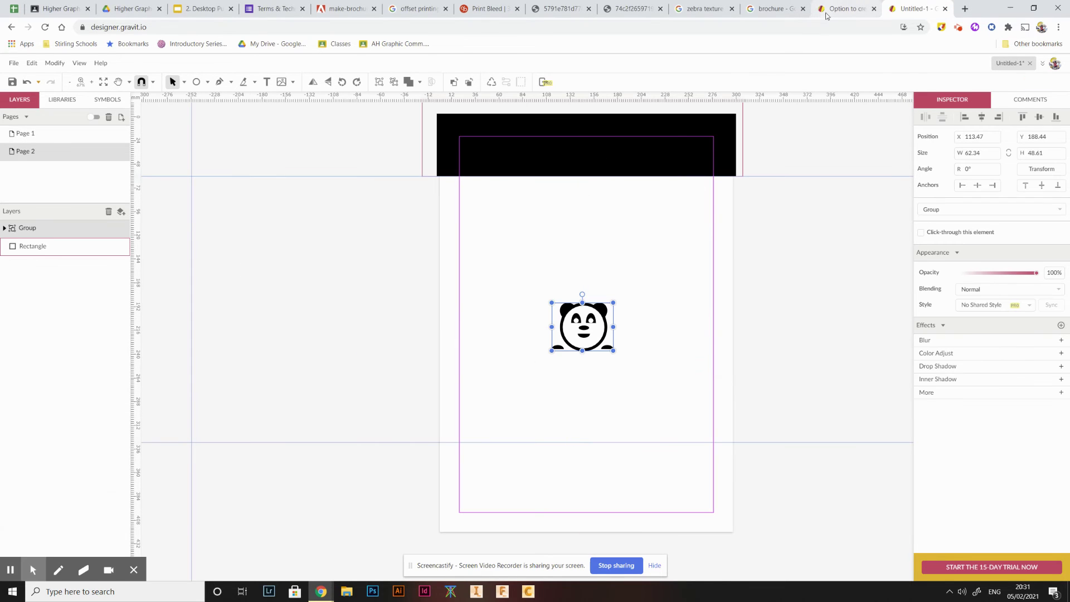
click(705, 9)
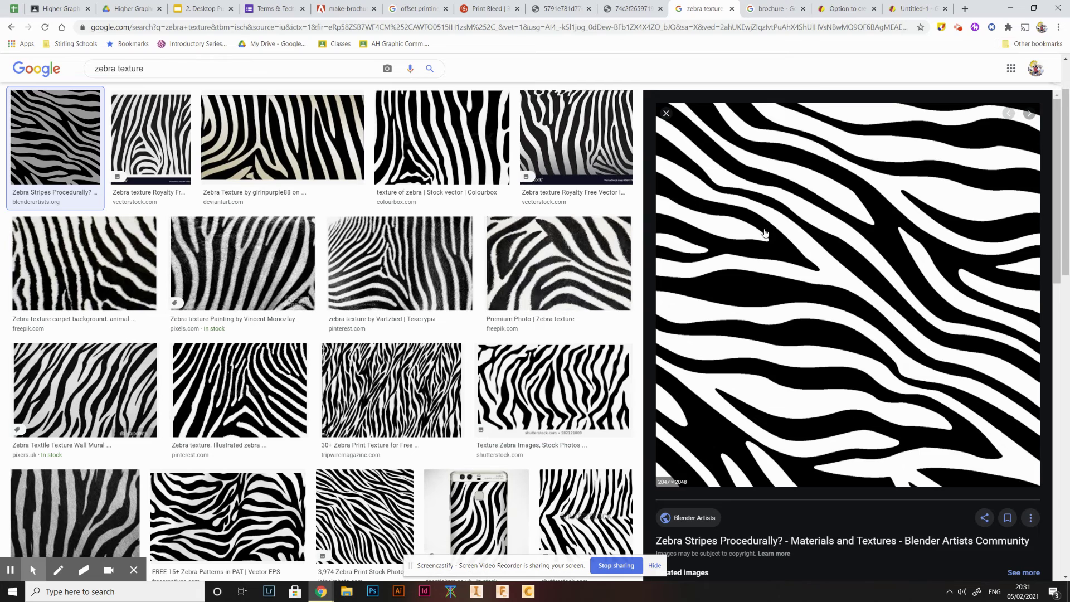
right_click(821, 282)
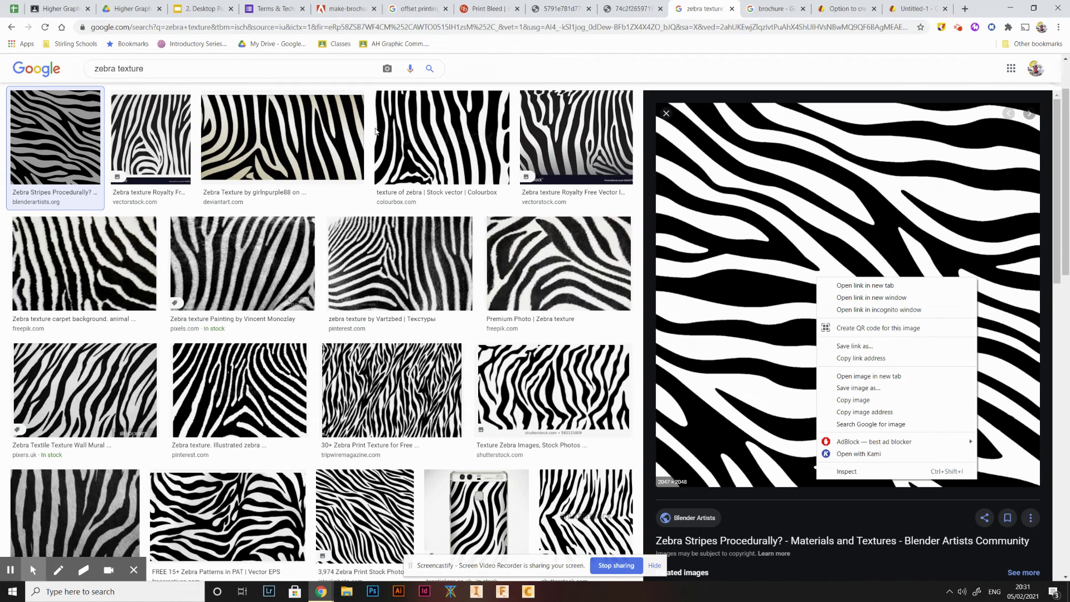
click(852, 400)
click(914, 9)
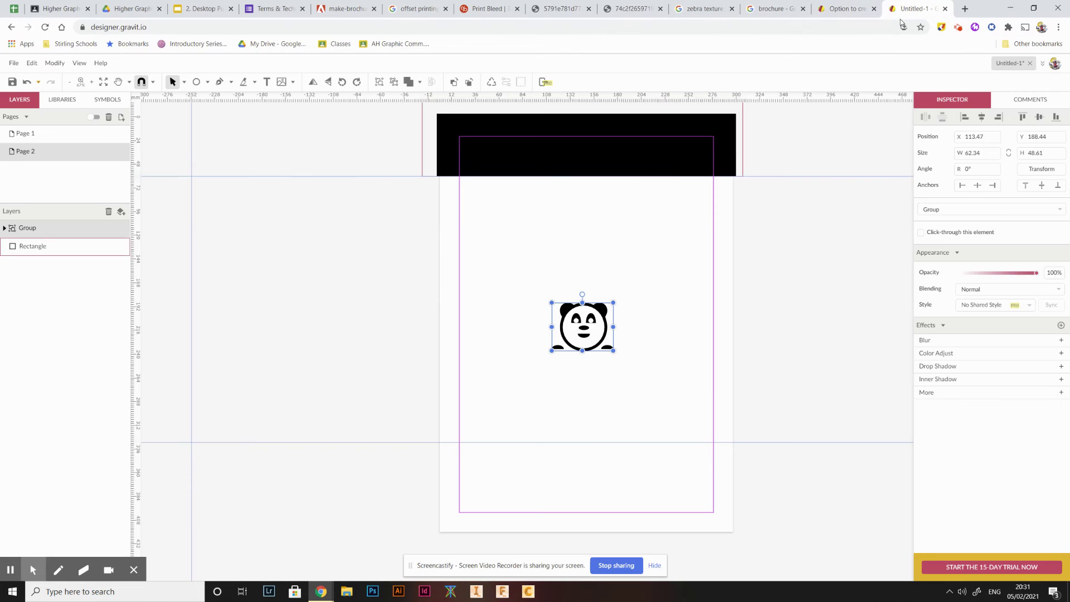
click(774, 414)
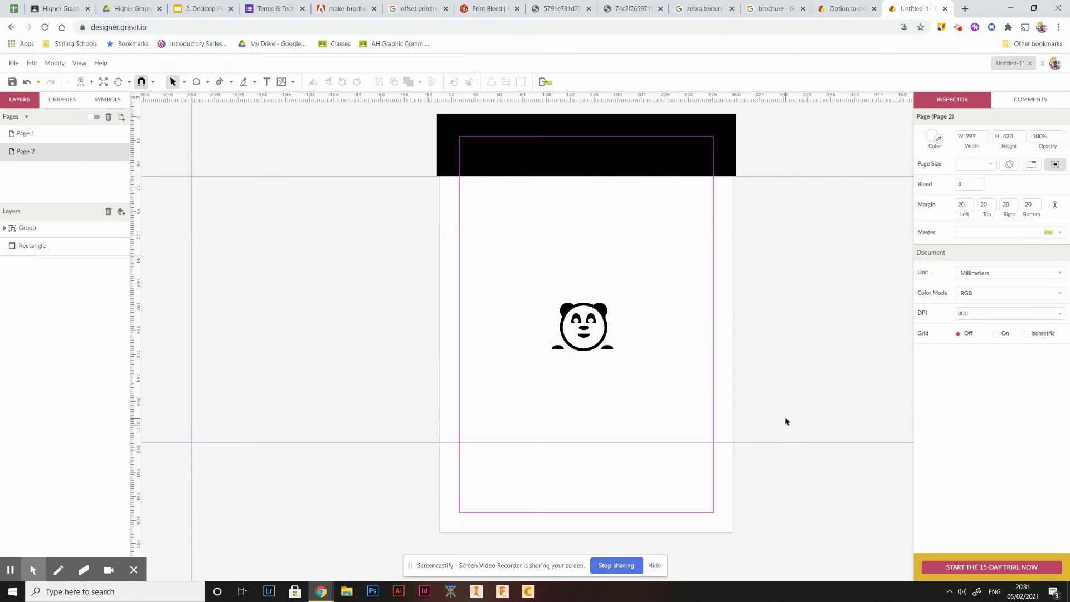
key(ctrl+v)
key(alt+Tab)
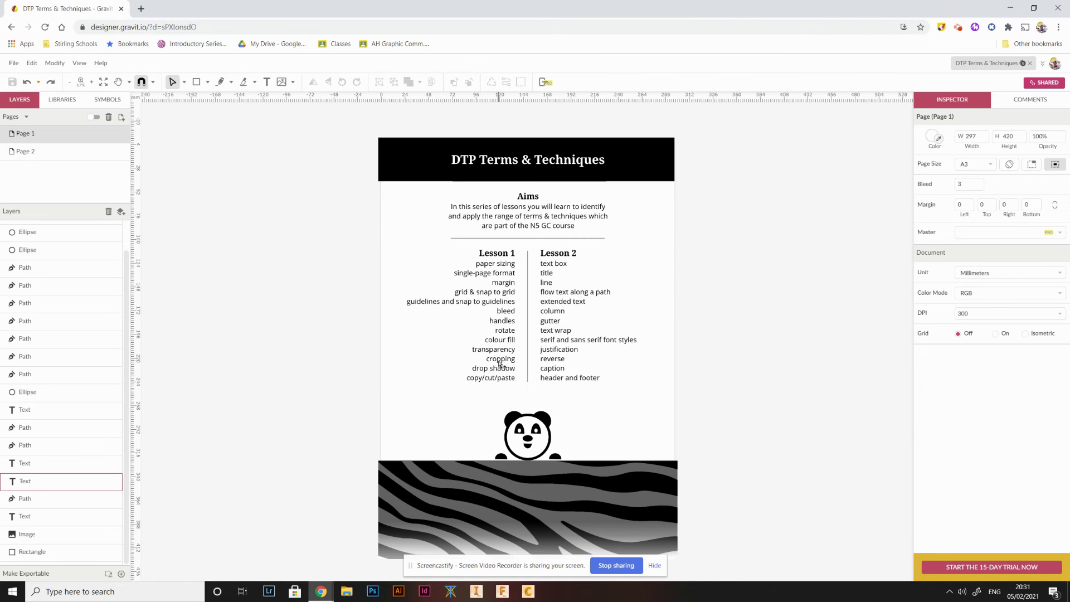
key(alt+Tab)
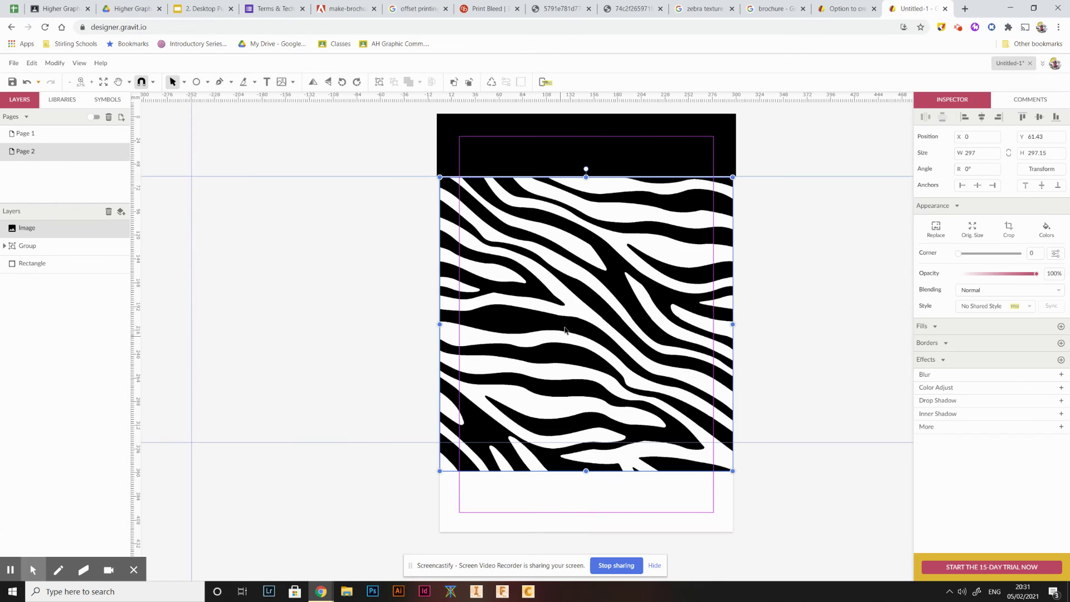
- Crop the zebra image to a strip about 297 × 130 mm at X 11.1, Y 237 mm, just below the panda
double_click(621, 310)
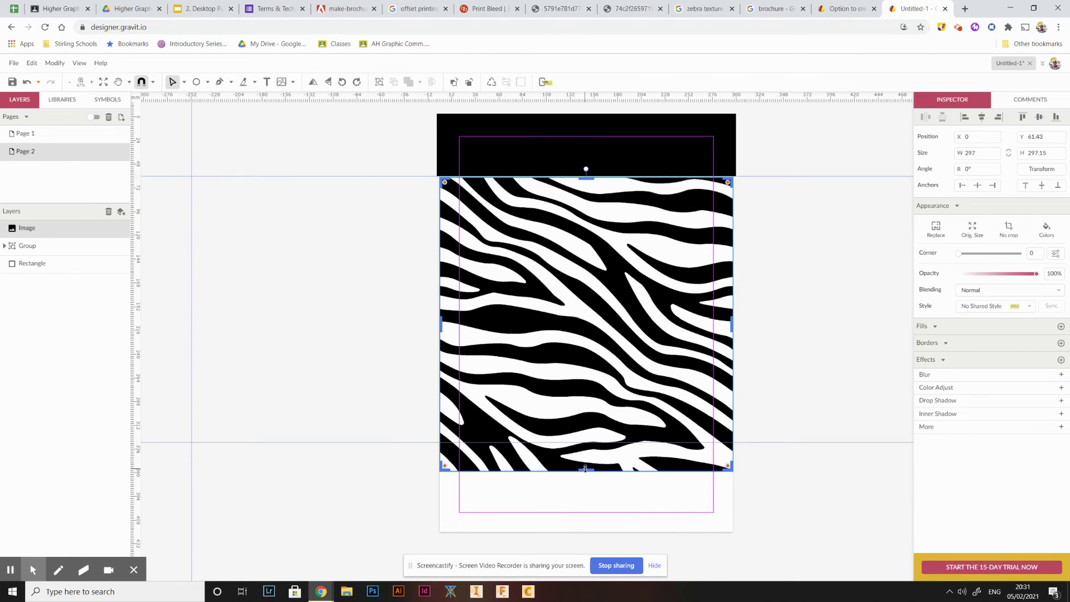
mouse_move(582, 472)
mouse_down()
mouse_move(602, 390)
mouse_move(590, 474)
mouse_up()
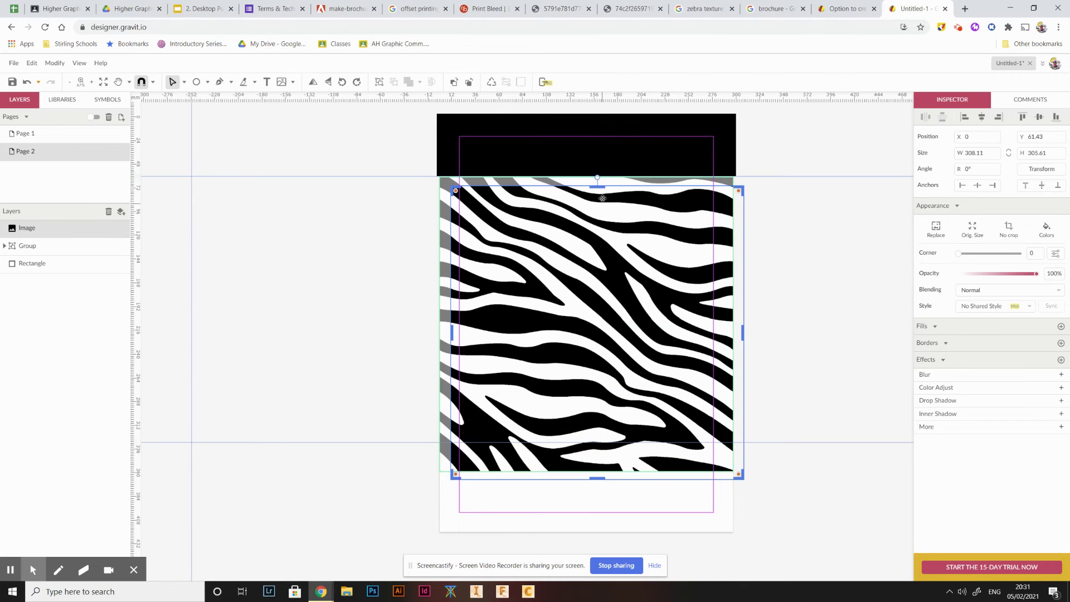
drag(604, 188, 603, 354)
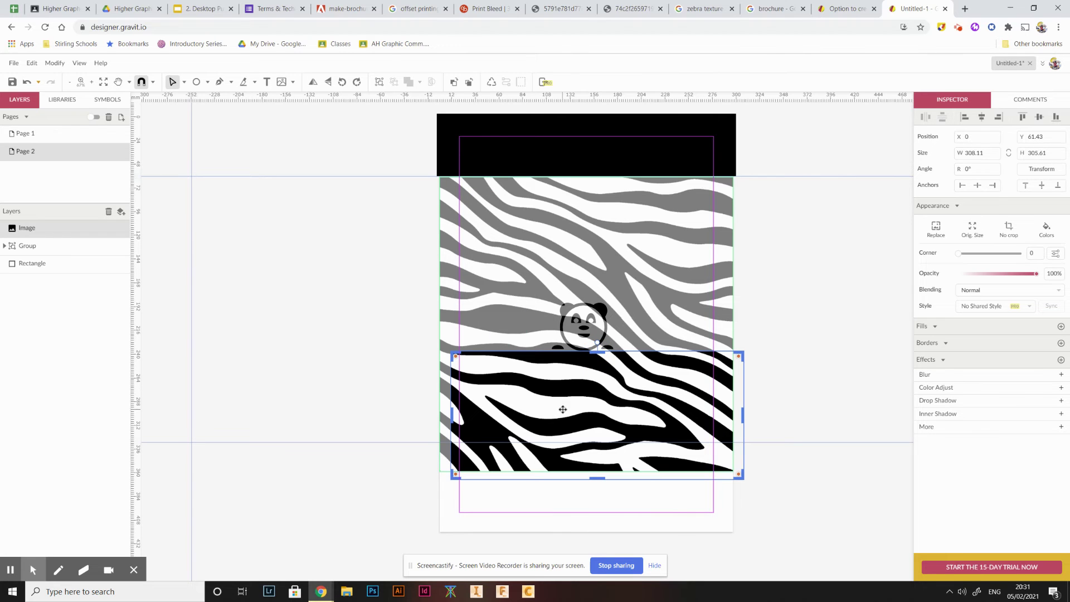
- Shift the zebra image down inside its crop frame until its lower edge meets the foot of the page
drag(563, 410, 569, 467)
click(653, 418)
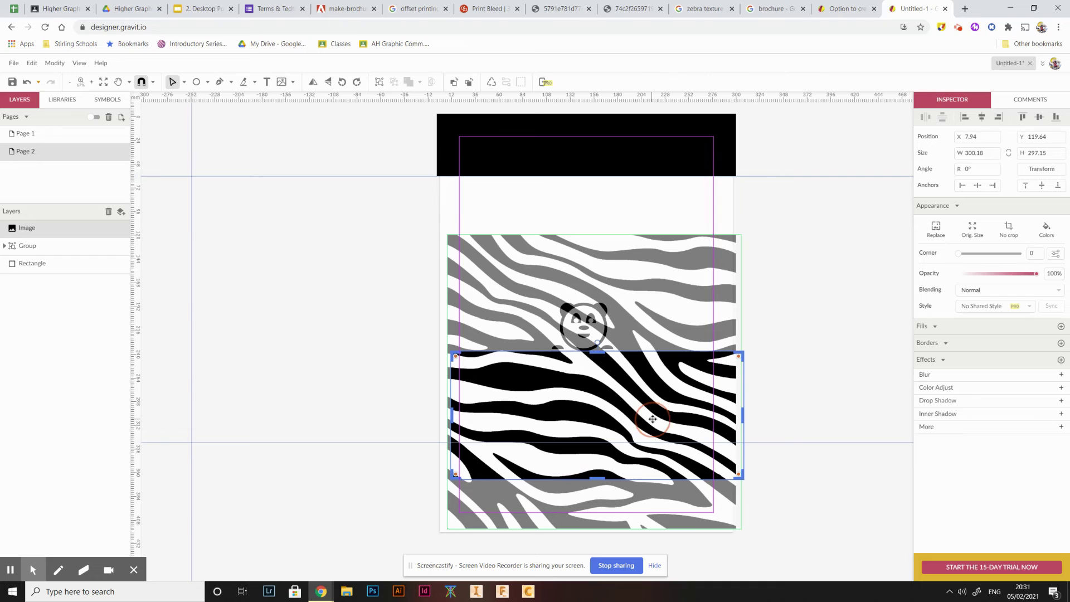
drag(653, 418, 653, 421)
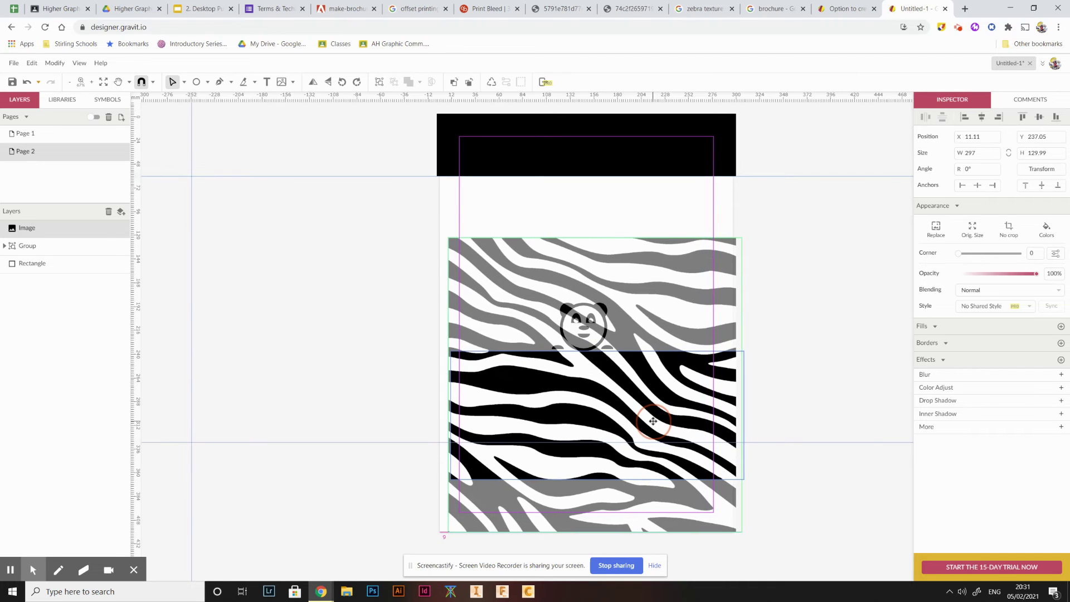
click(769, 411)
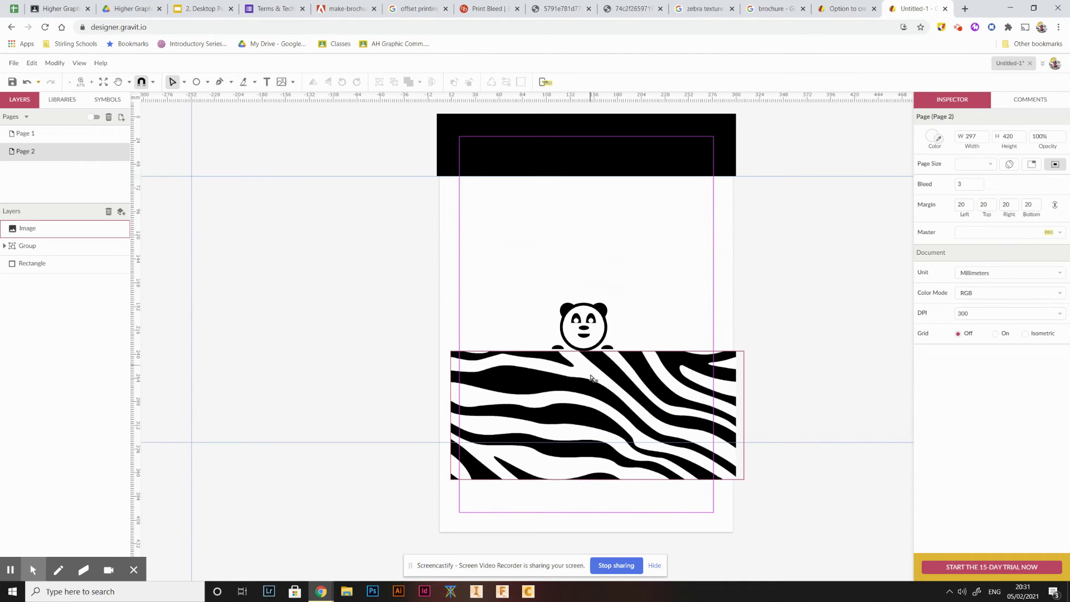
double_click(593, 393)
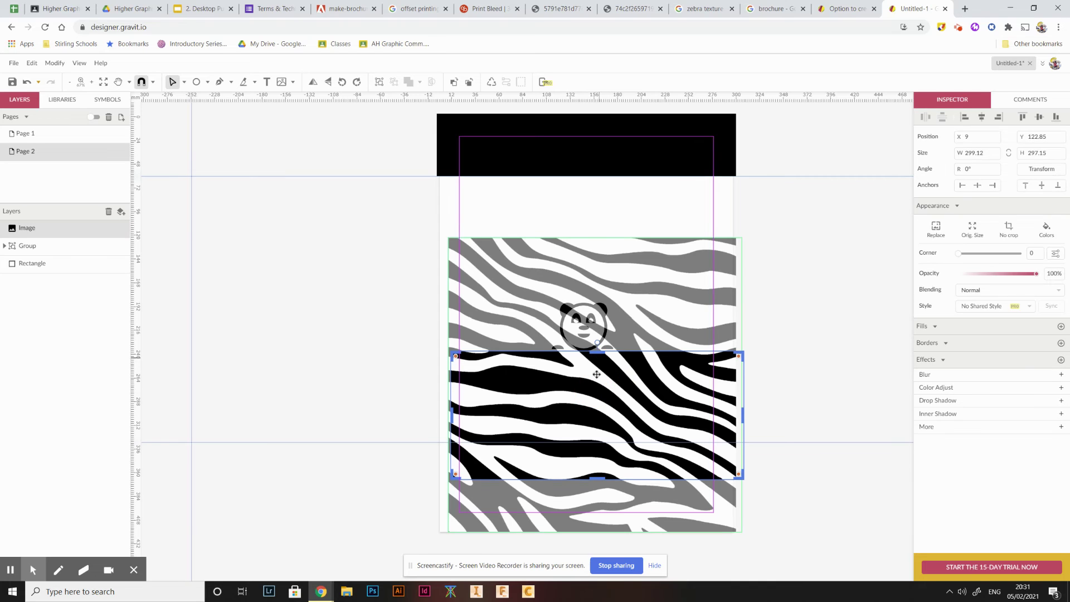
click(832, 373)
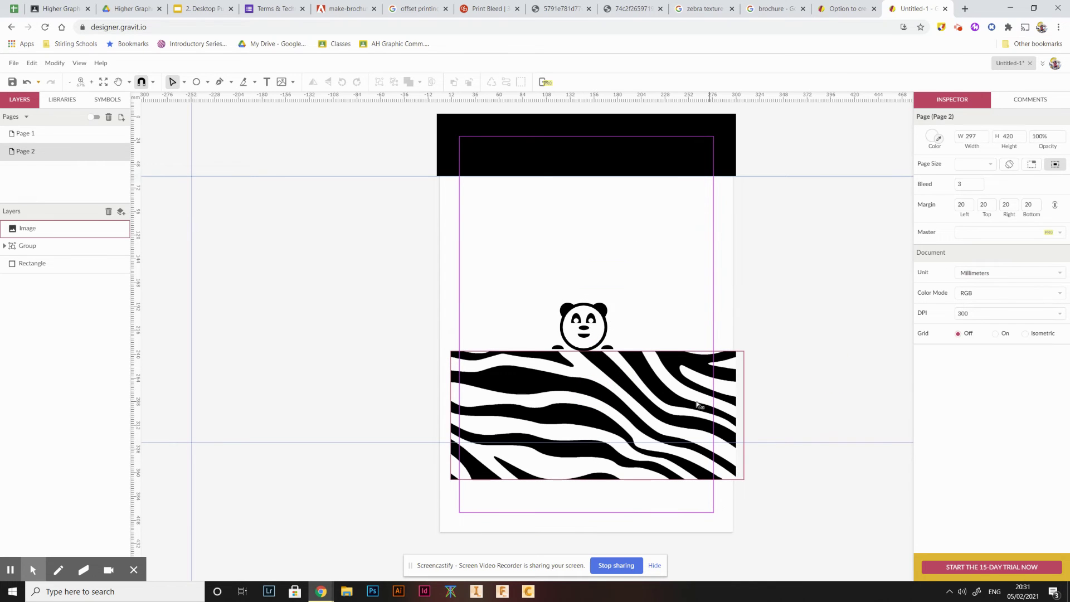
- Move the crop frame to the foot of the page, and resize it to start at the lower guideline and extend past the right bleed
double_click(631, 399)
drag(631, 399, 619, 450)
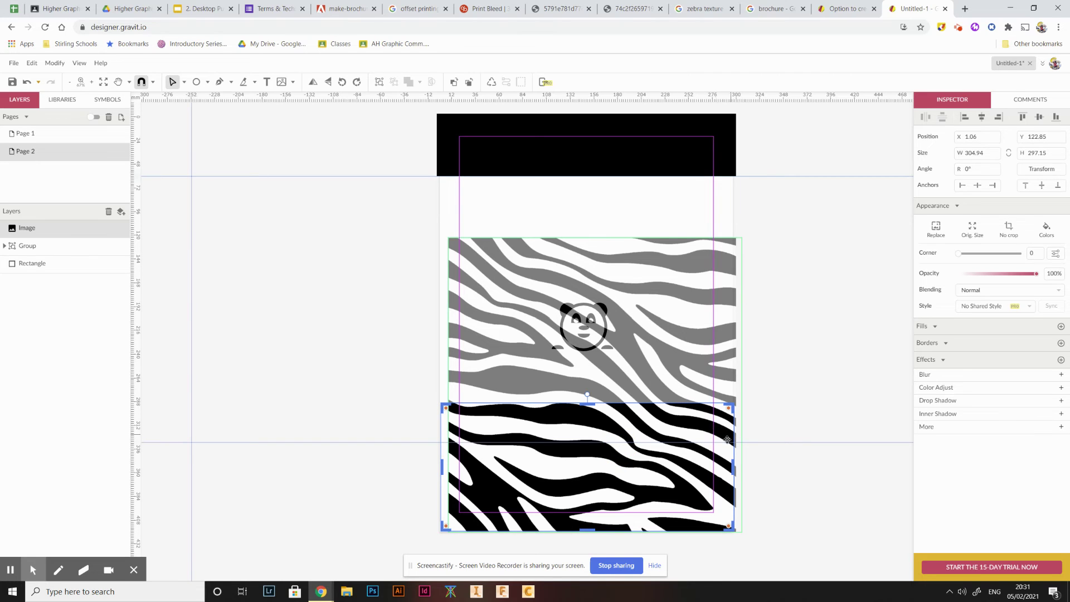
drag(733, 465, 742, 465)
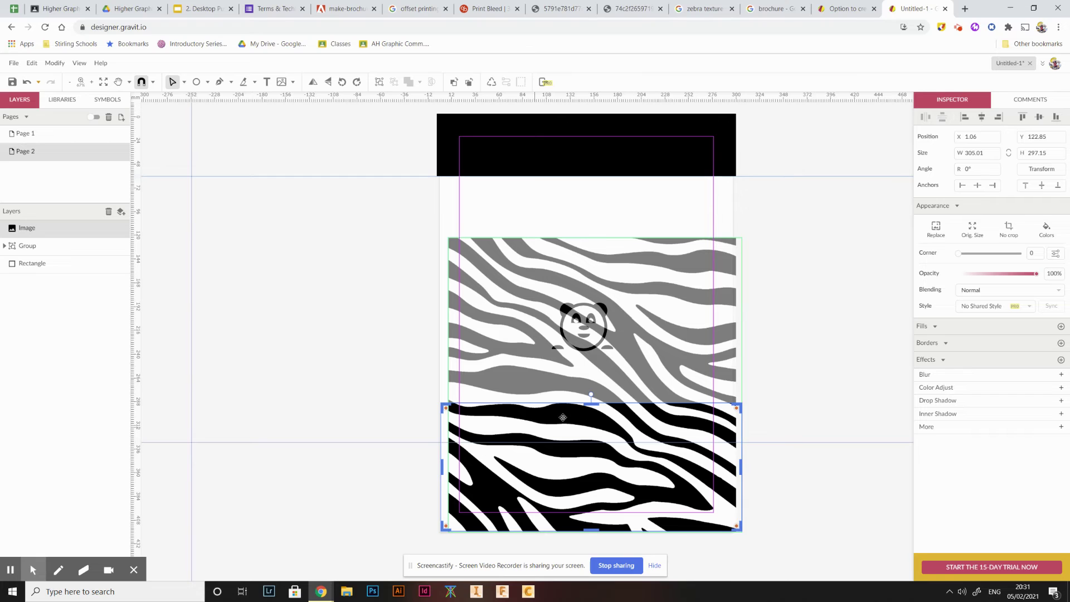
drag(598, 402, 598, 443)
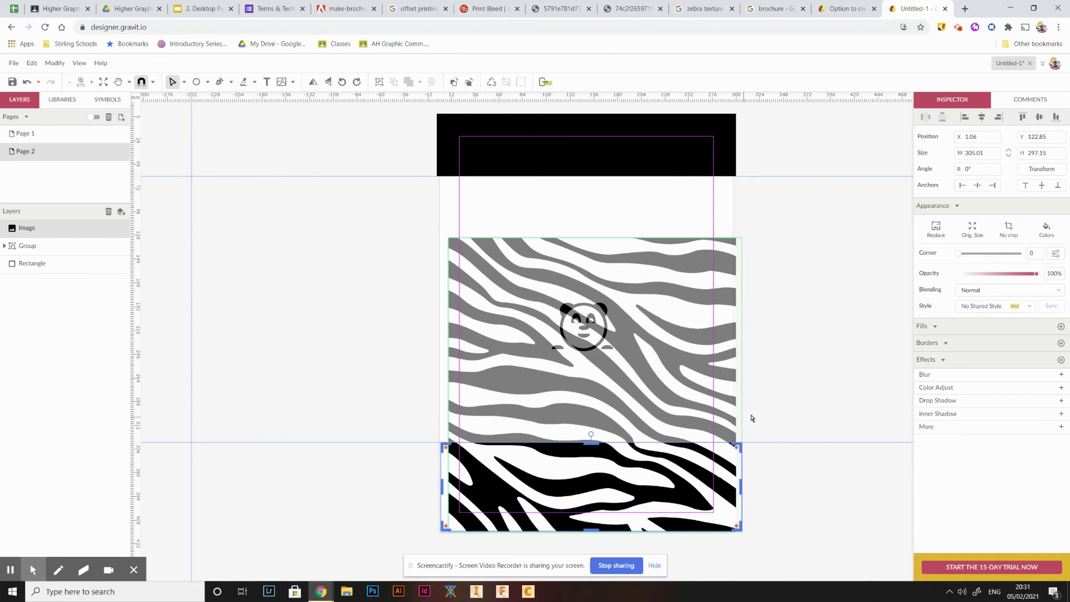
click(794, 409)
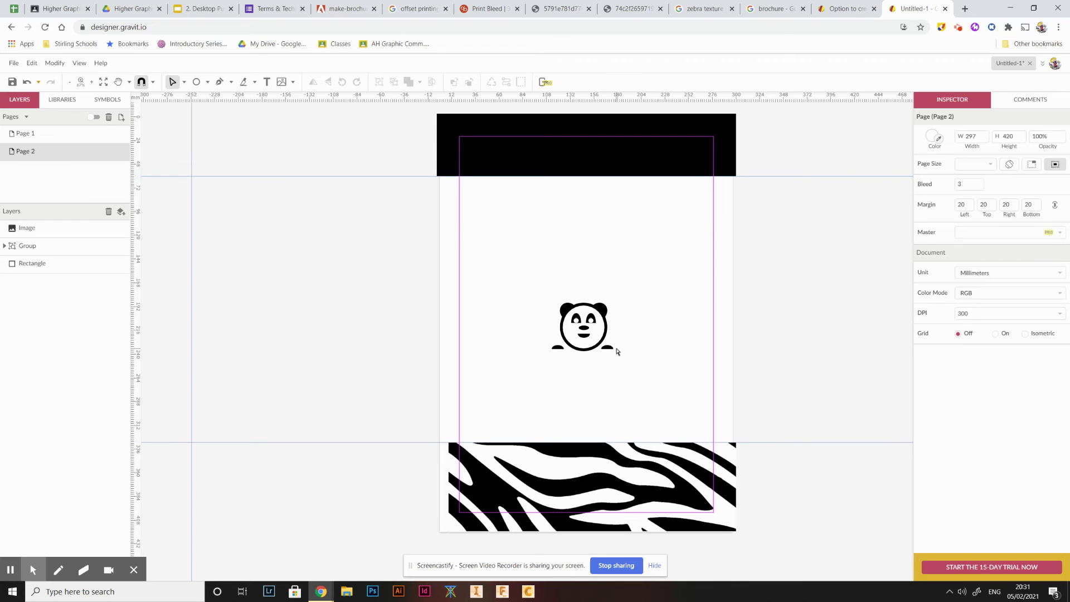
- Shift the zebra image left and down inside its crop frame until its left edge meets the page's left edge
click(548, 464)
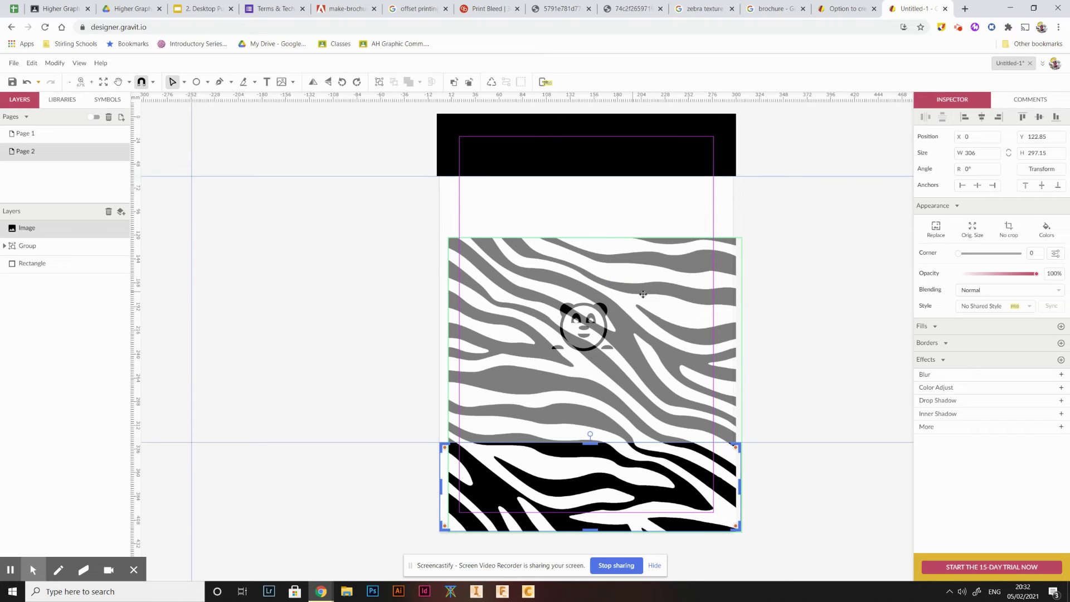
drag(669, 378, 687, 395)
click(803, 378)
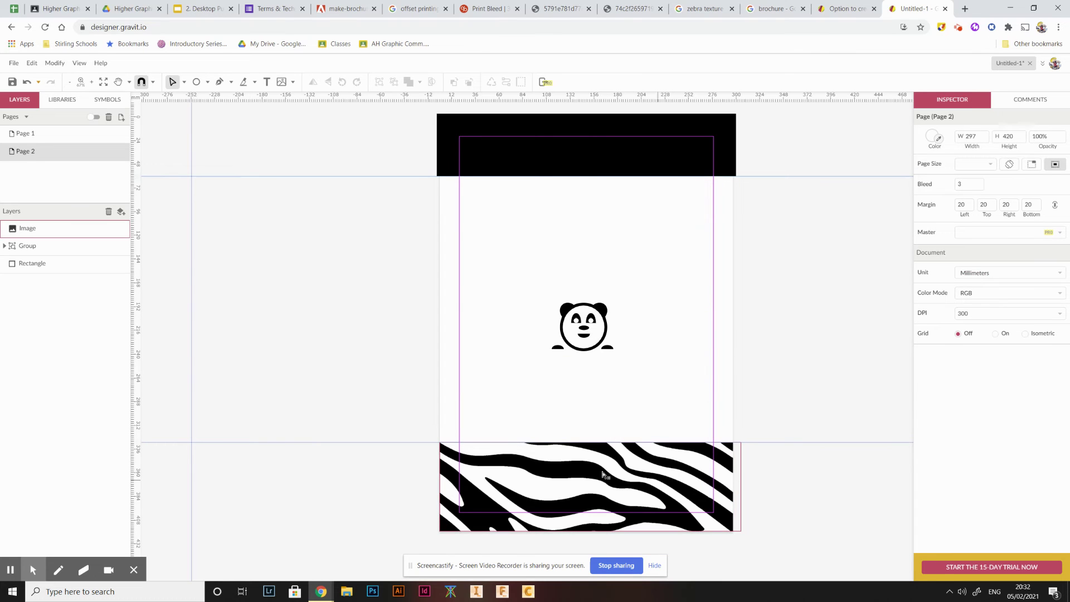
- Extend the zebra crop frame past the page's left bleed, to about X -3.5 mm and 308.5 mm wide
double_click(529, 463)
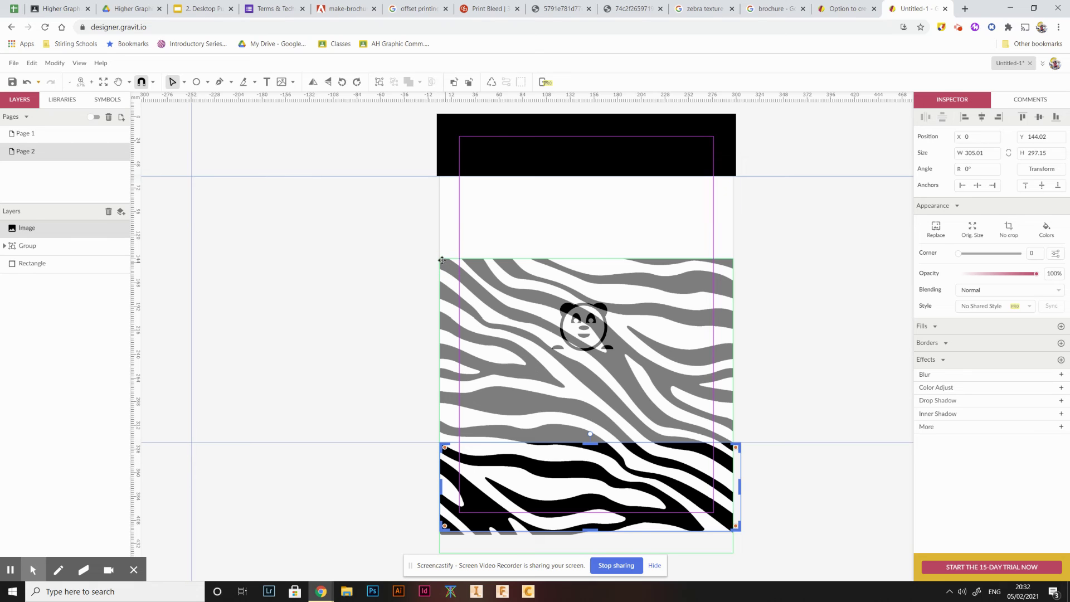
drag(441, 487, 436, 487)
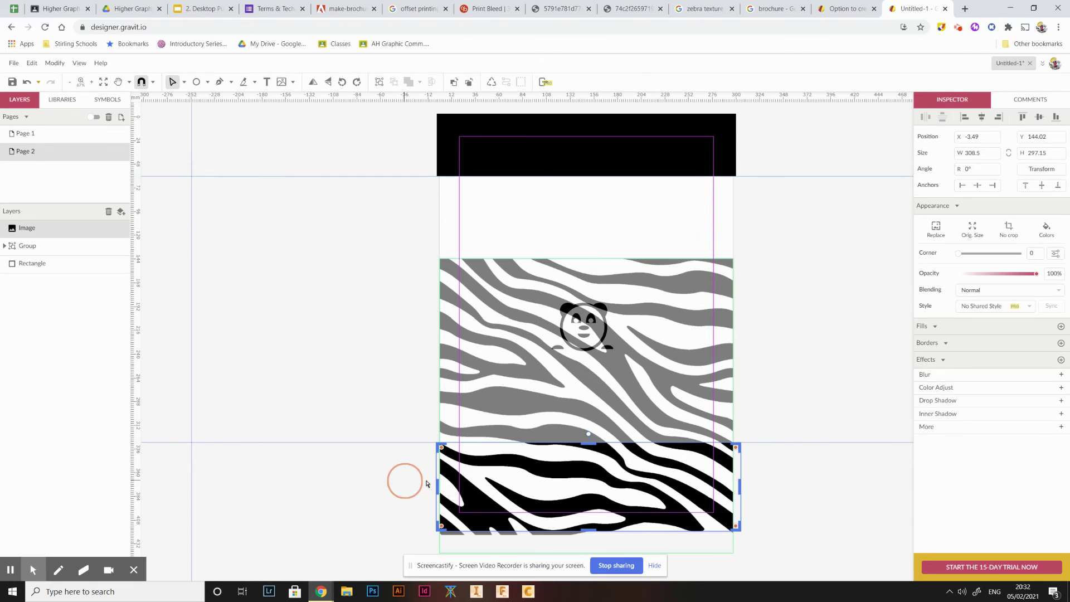
click(407, 480)
- Reposition the zebra image inside the widened crop frame so that its sides line up with the page's left and right edges
double_click(470, 480)
drag(446, 265, 431, 256)
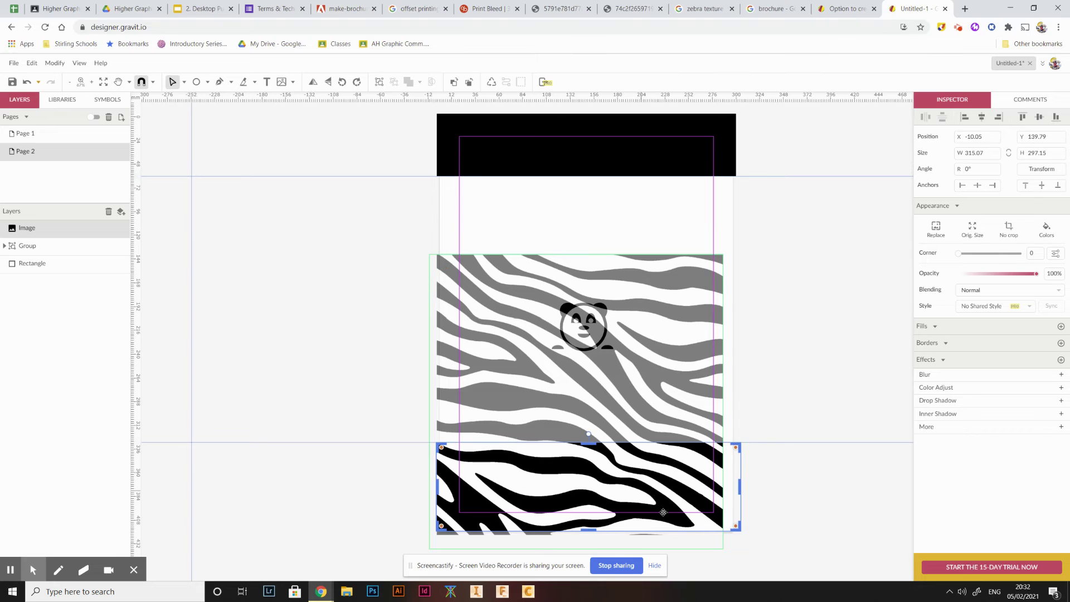
drag(673, 481, 684, 483)
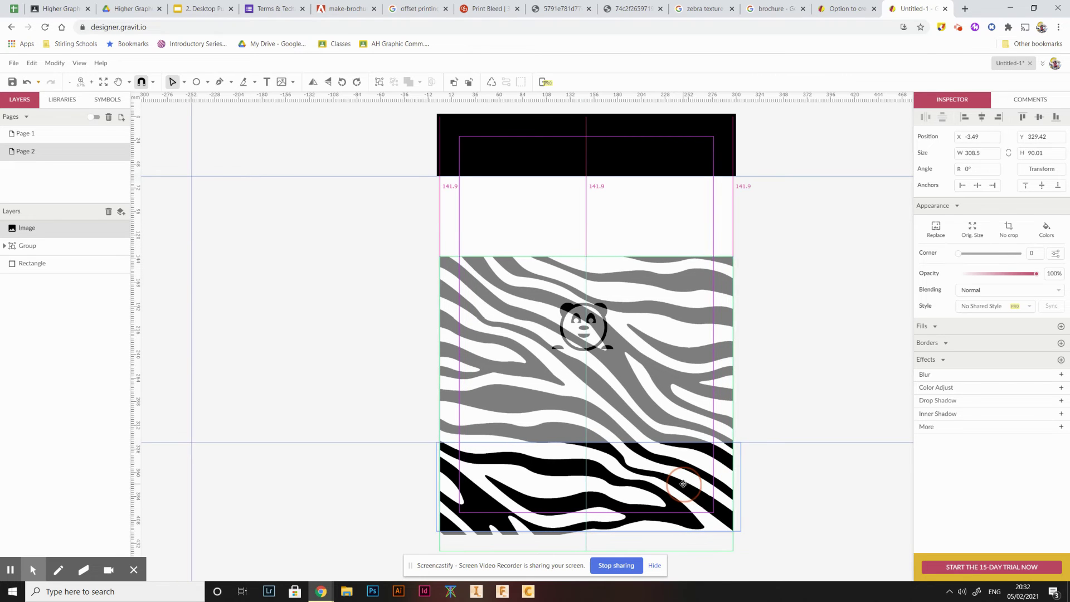
click(781, 432)
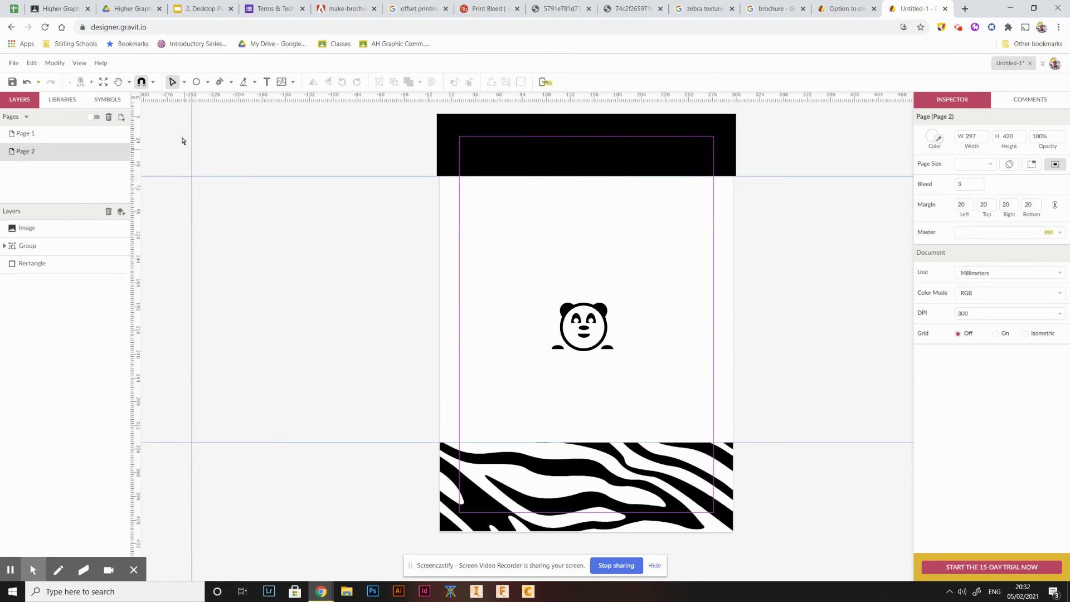
- Cover the zebra footer with a rectangle about 297 × 90 mm and fill it with the black sampled from the header
click(207, 82)
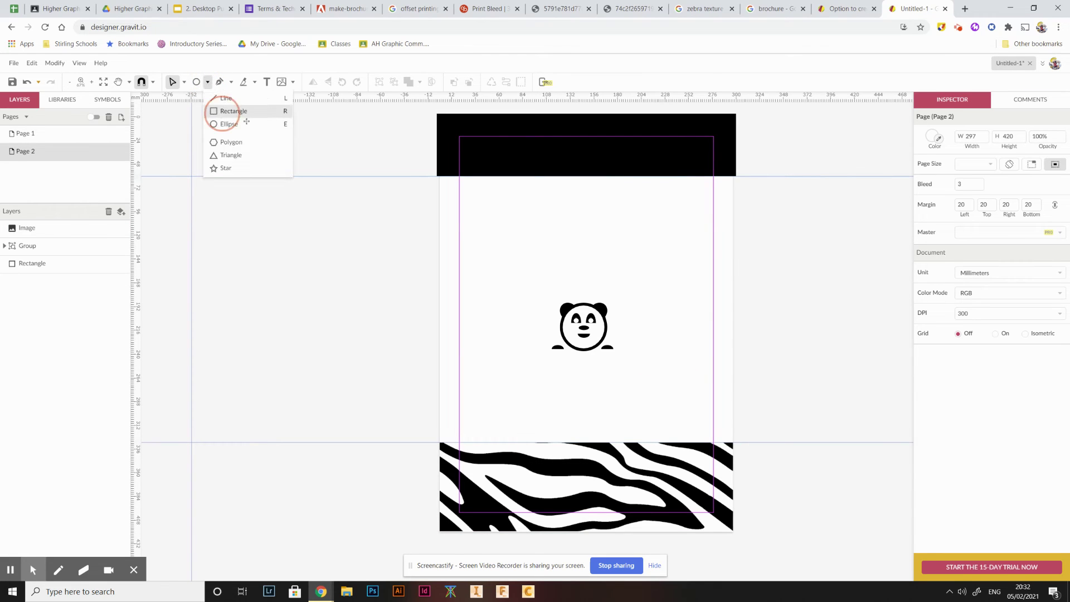
click(221, 109)
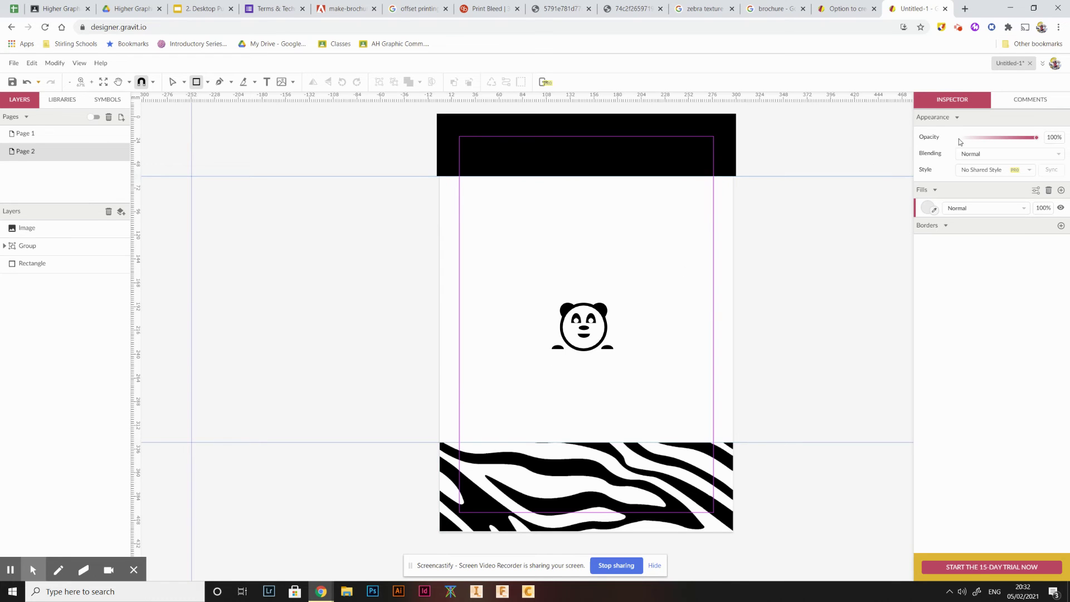
drag(440, 443, 732, 531)
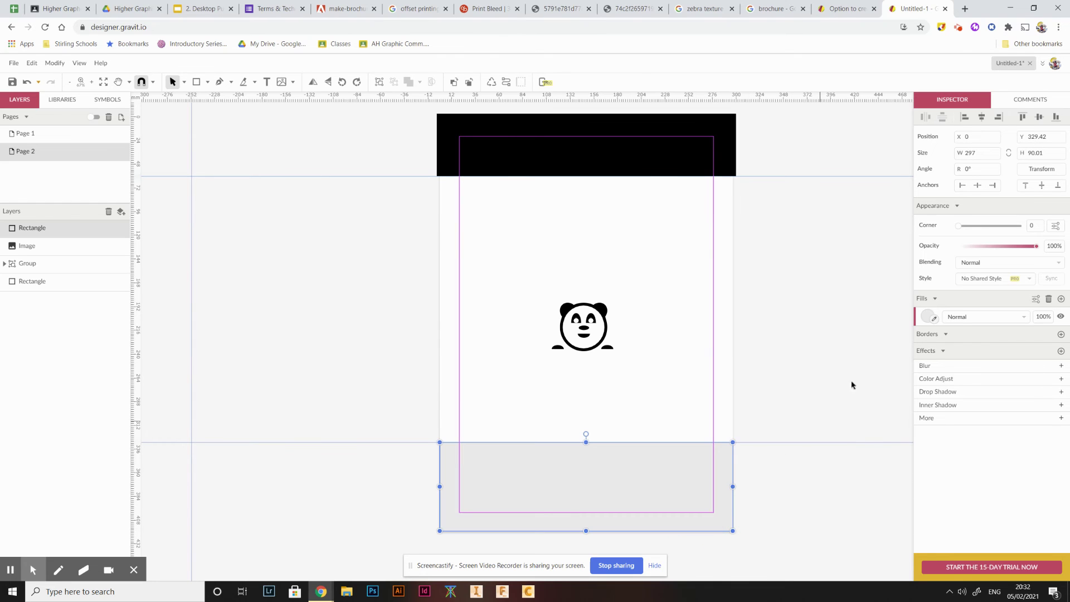
click(936, 319)
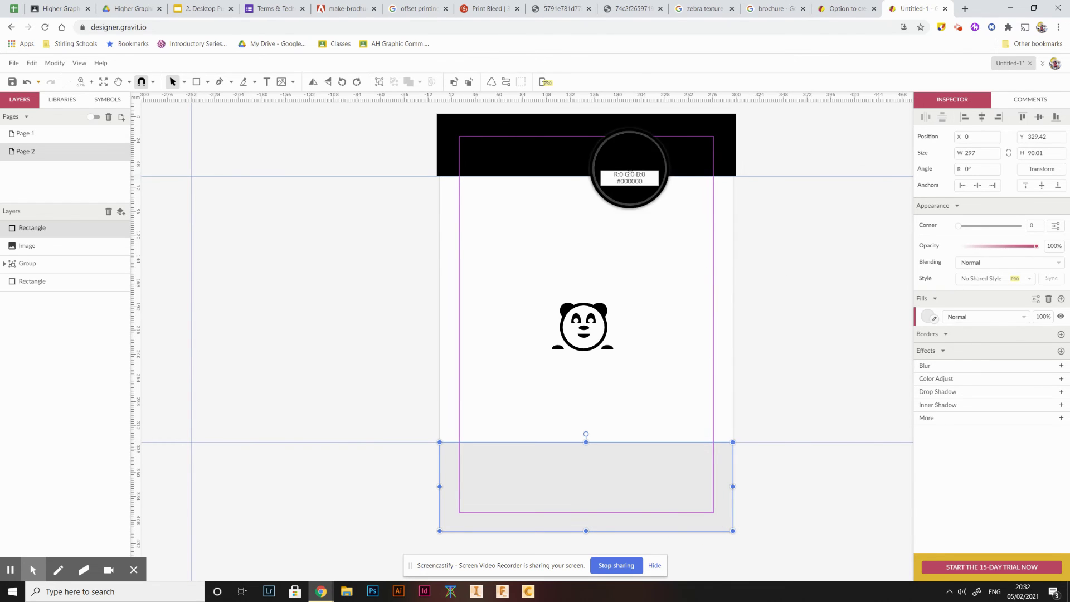
click(630, 168)
click(840, 477)
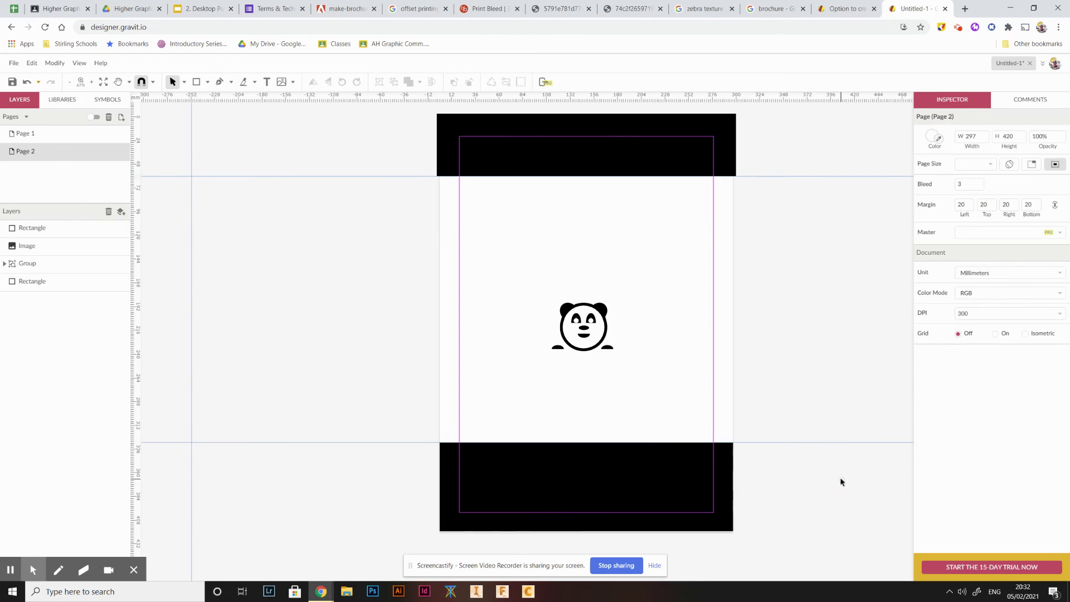
click(604, 485)
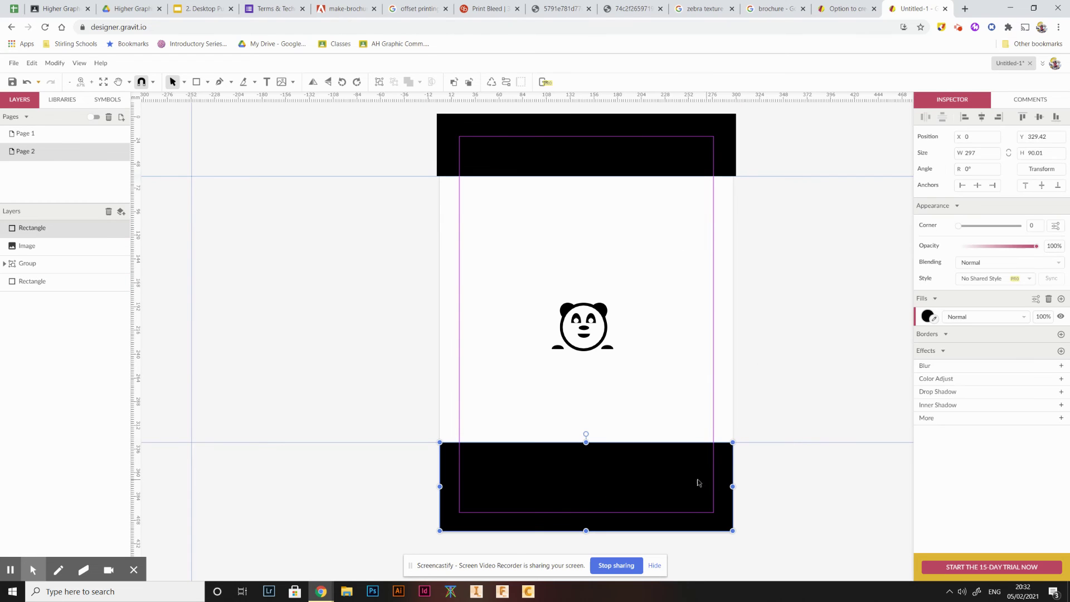
click(928, 317)
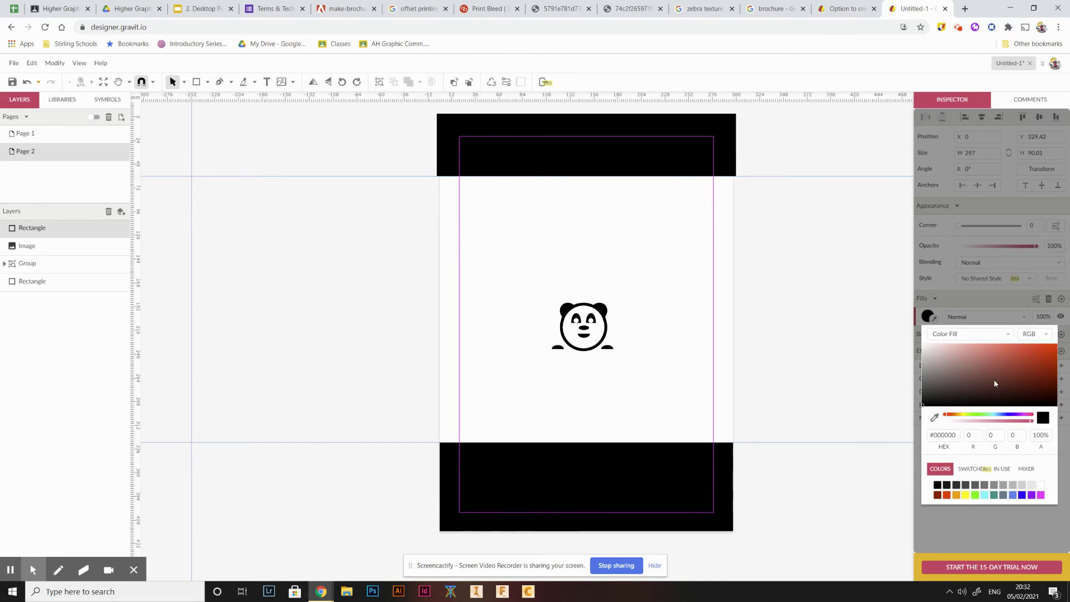
click(1006, 334)
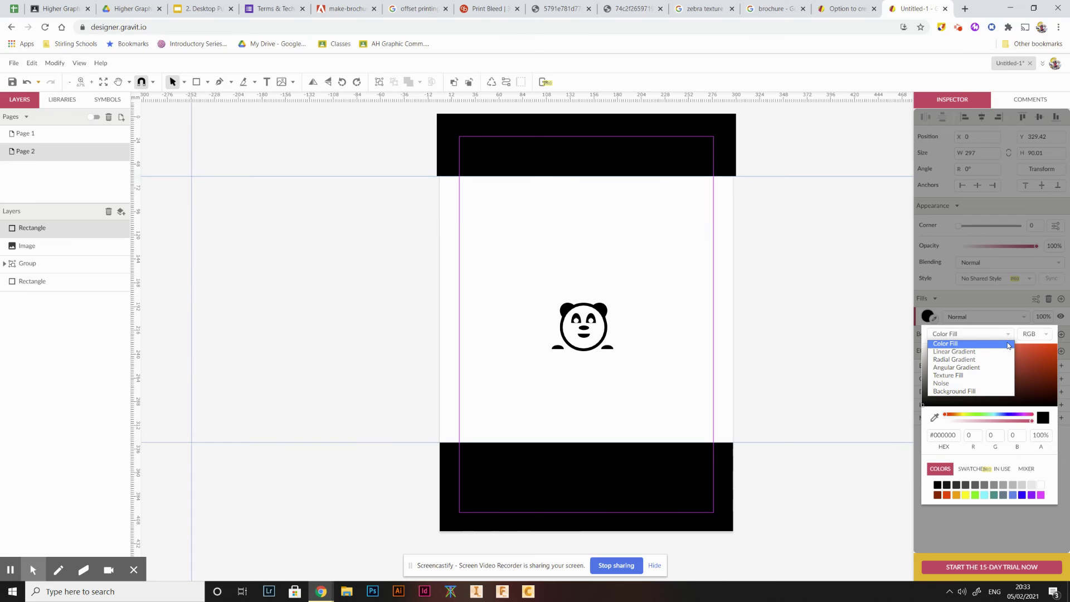
click(1008, 344)
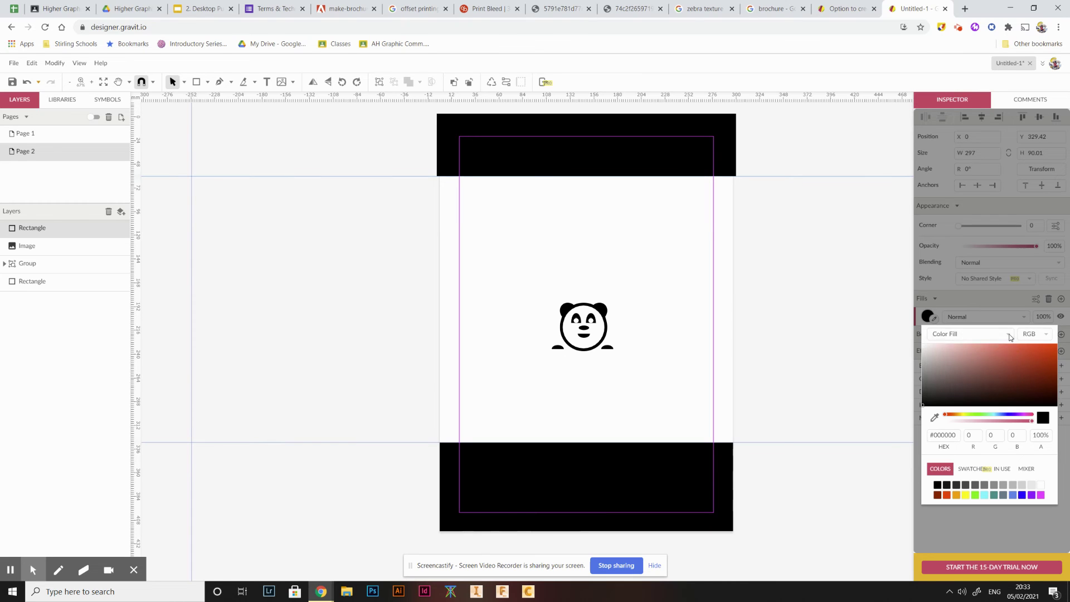
click(893, 389)
click(679, 469)
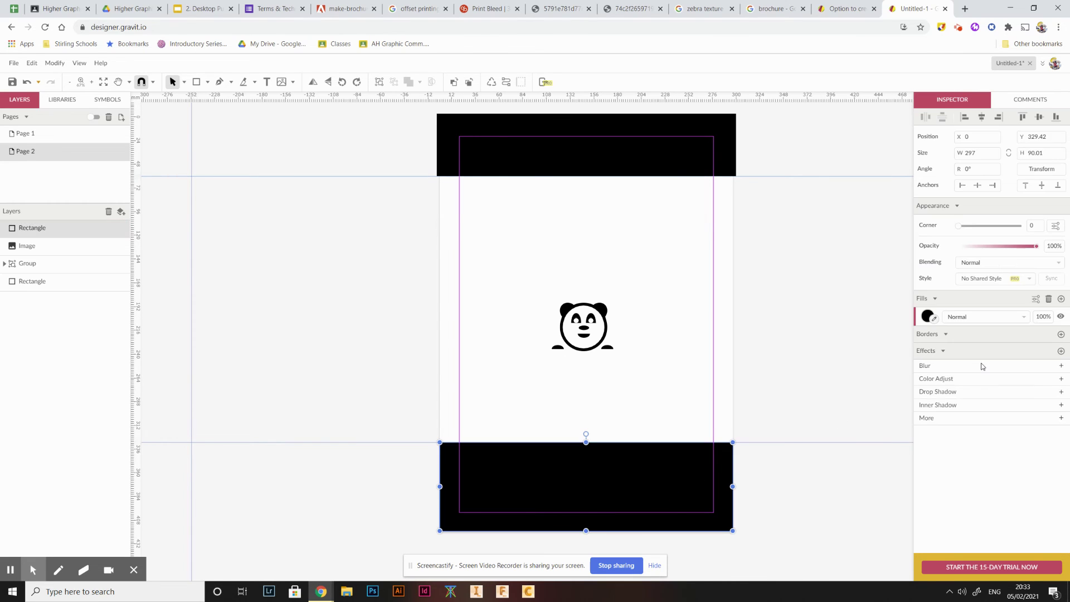
click(1050, 316)
click(812, 422)
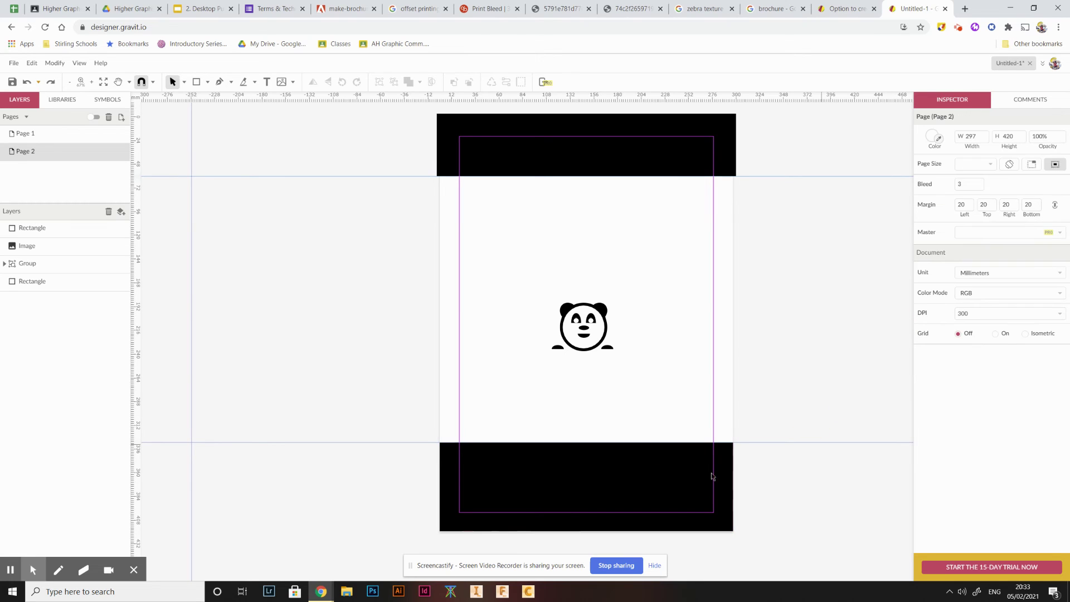
- Change the footer rectangle's fill from a plain colour to a linear gradient
click(711, 473)
mouse_move(1040, 317)
mouse_down()
mouse_move(1039, 341)
mouse_move(1042, 305)
mouse_up()
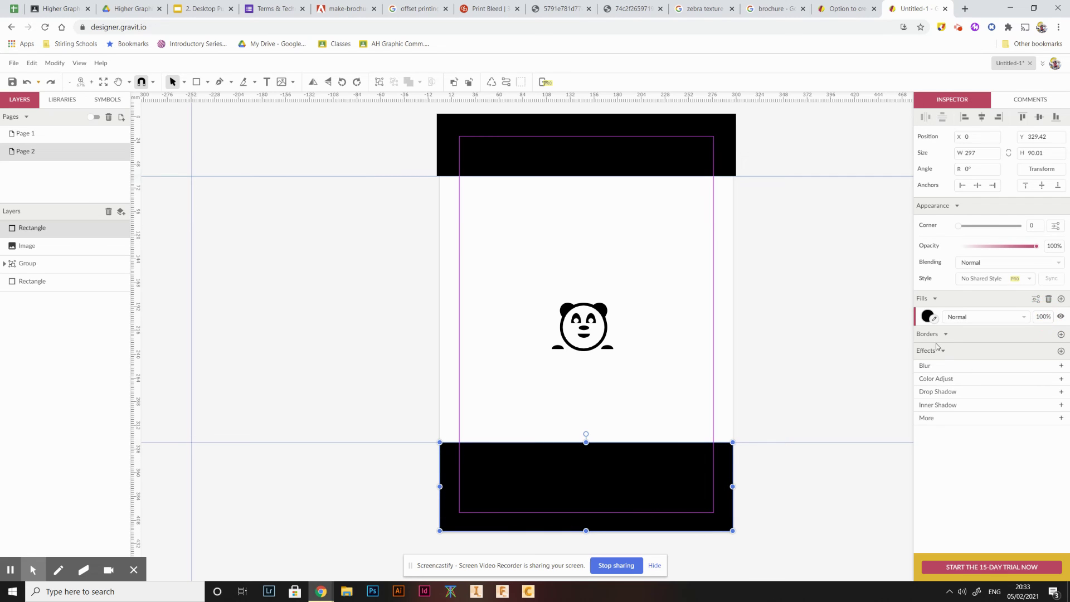
click(927, 316)
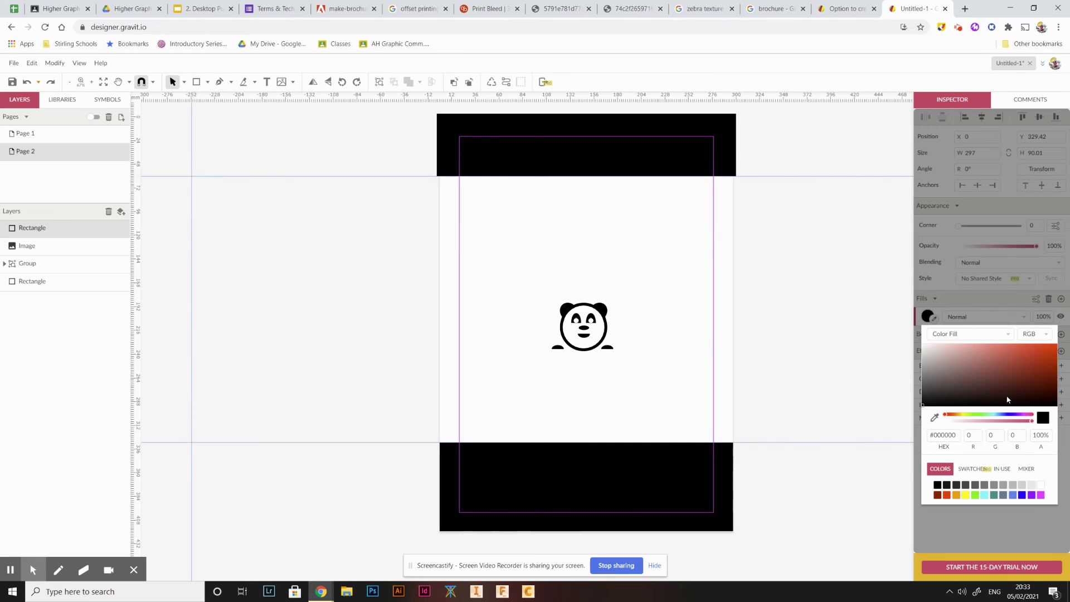
click(988, 334)
click(974, 350)
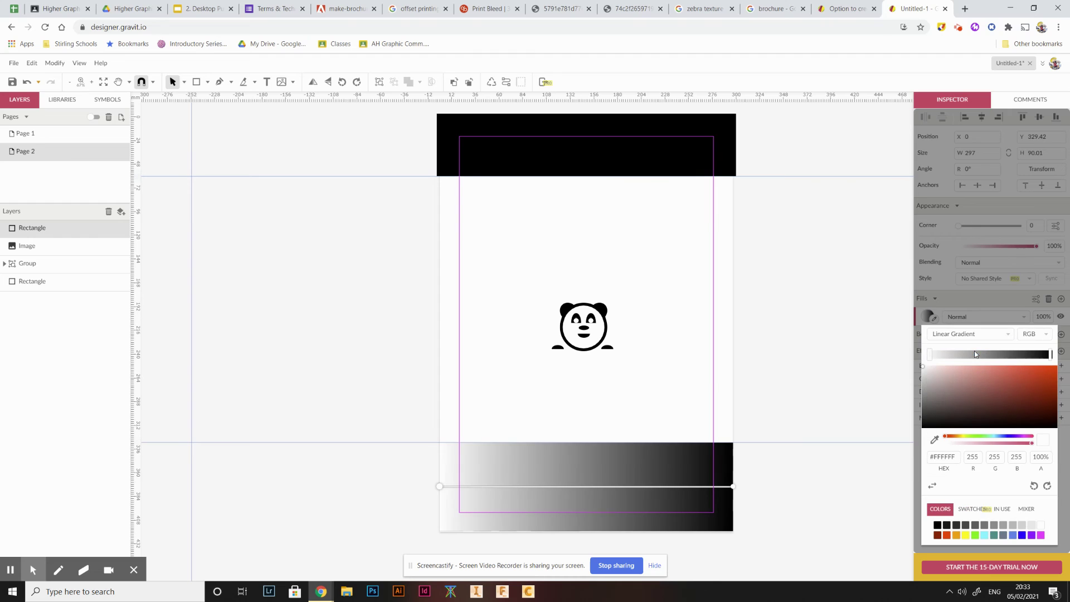
drag(591, 453, 594, 456)
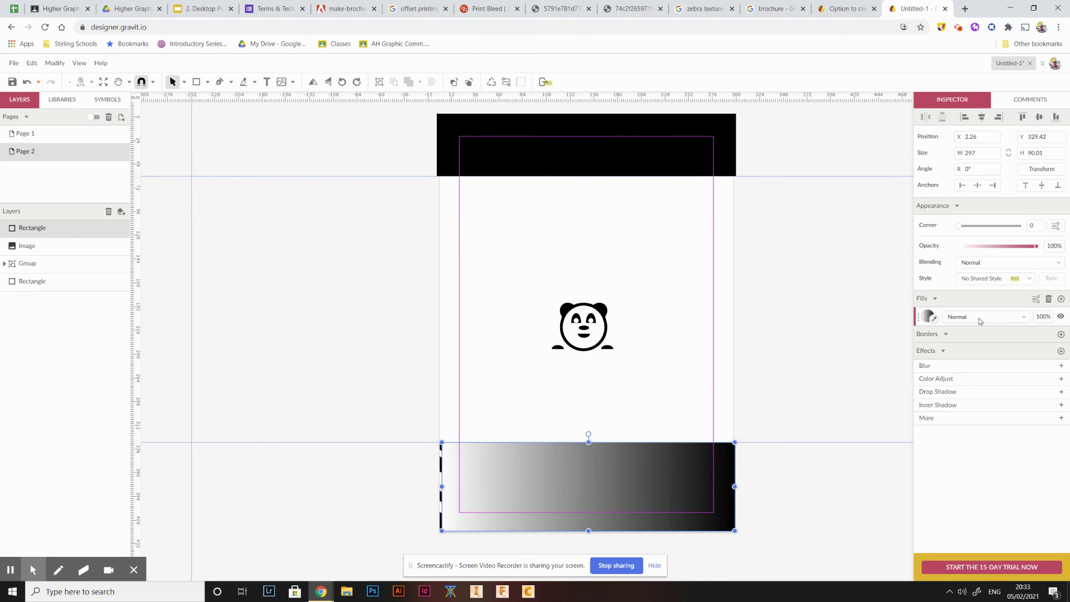
- Turn the gradient vertical, with black at the upper guideline and white at the page foot, and align the rectangle to X 0
click(927, 317)
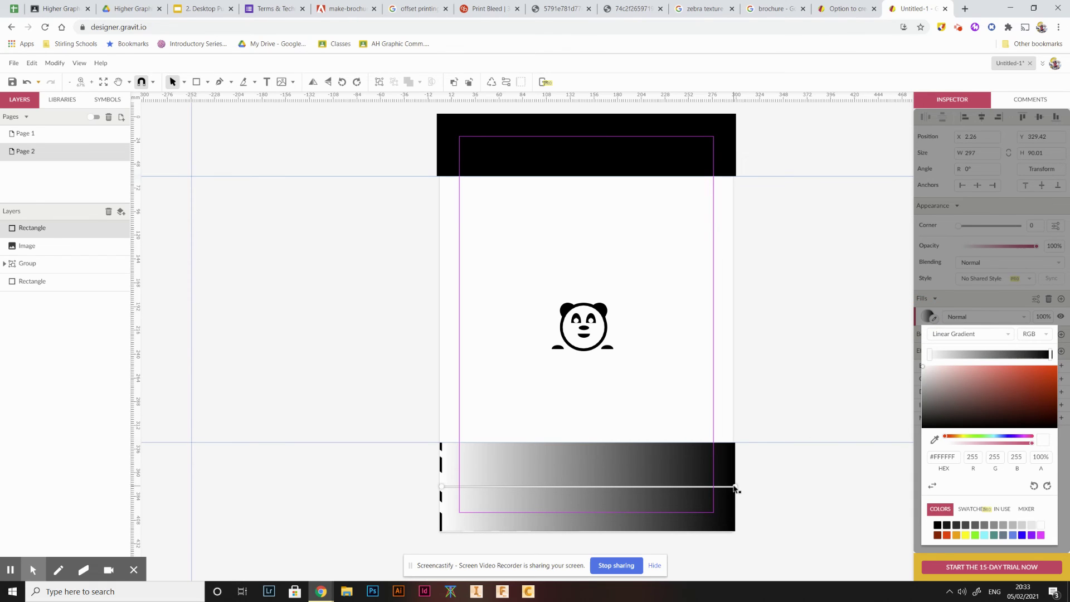
drag(733, 488, 600, 528)
drag(442, 488, 585, 453)
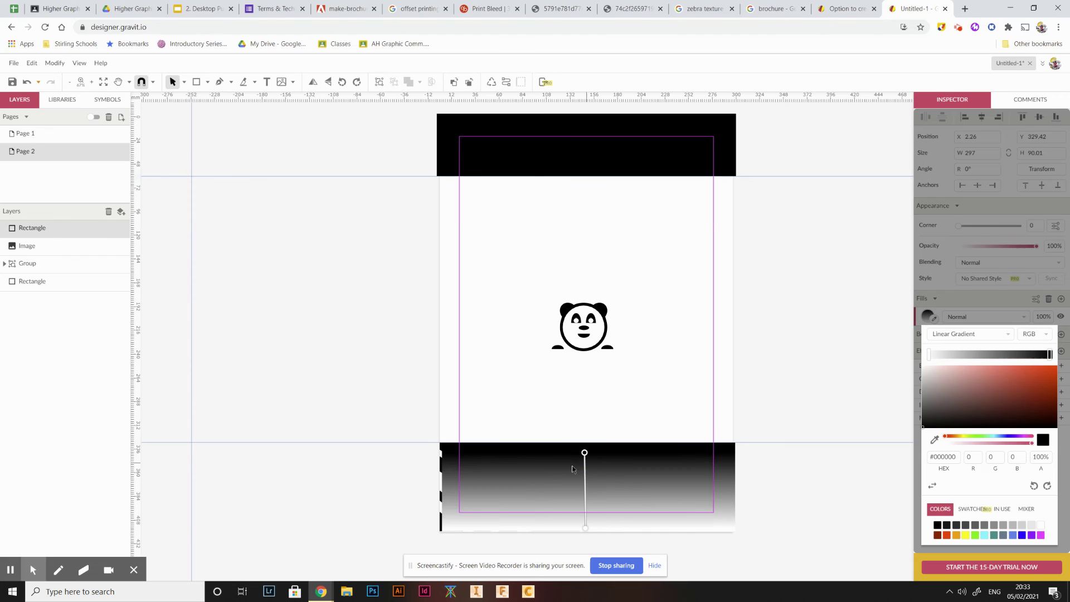
click(585, 529)
click(526, 486)
drag(526, 488, 526, 488)
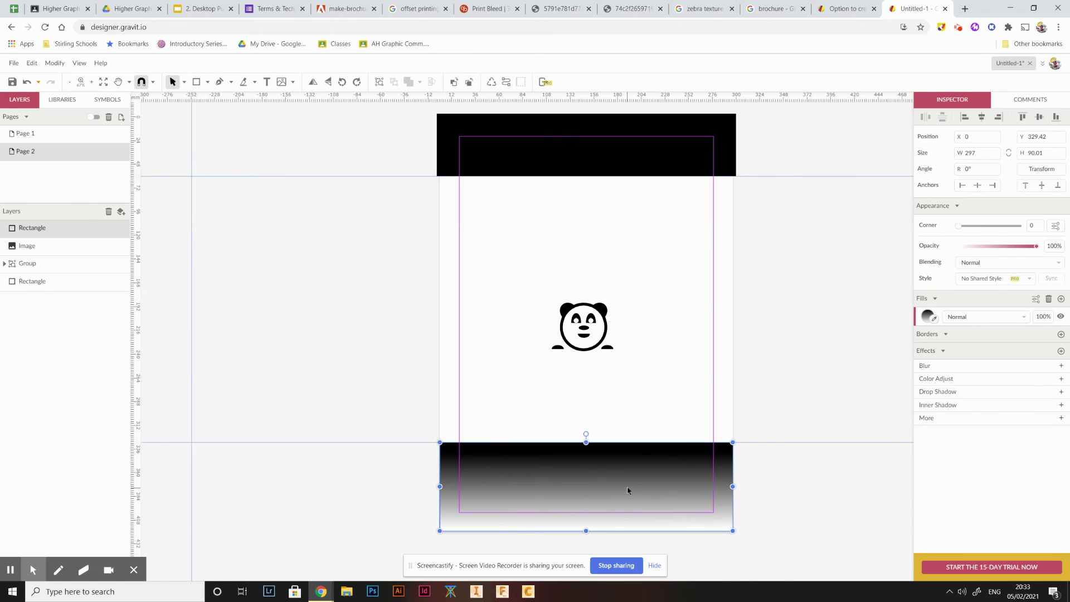
- Make the gradient's lower stop fully transparent black, using #000000 with 0% alpha, so that the zebra image shows through
click(926, 322)
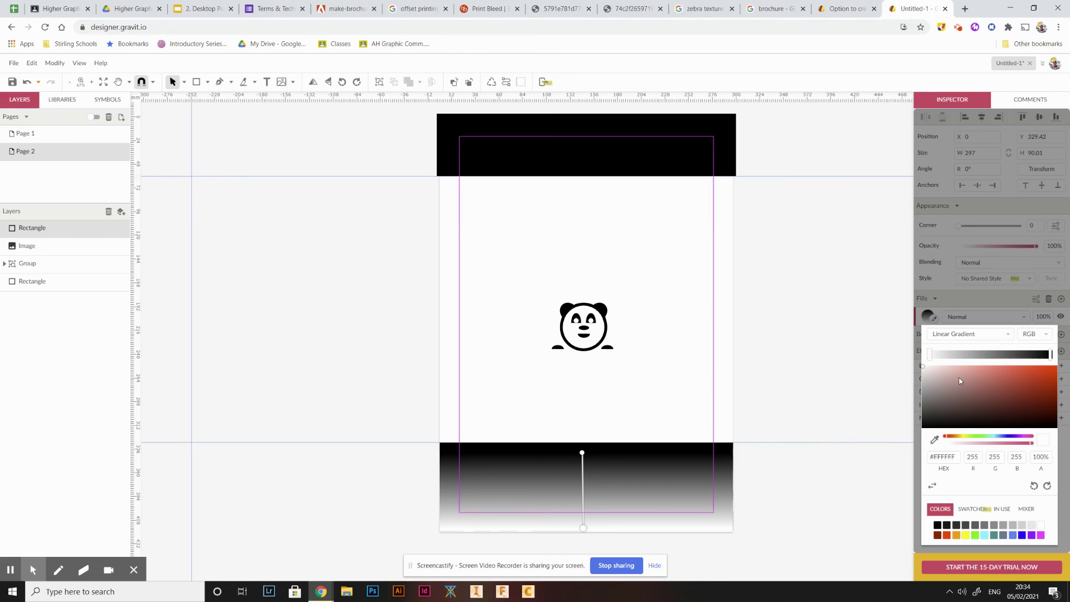
click(1049, 458)
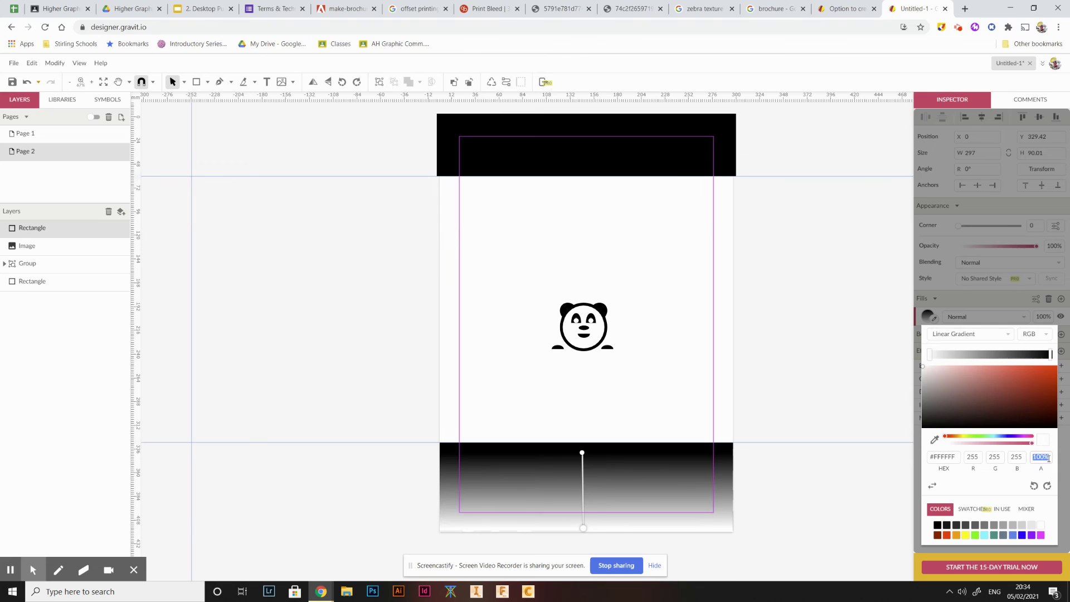
click(1022, 397)
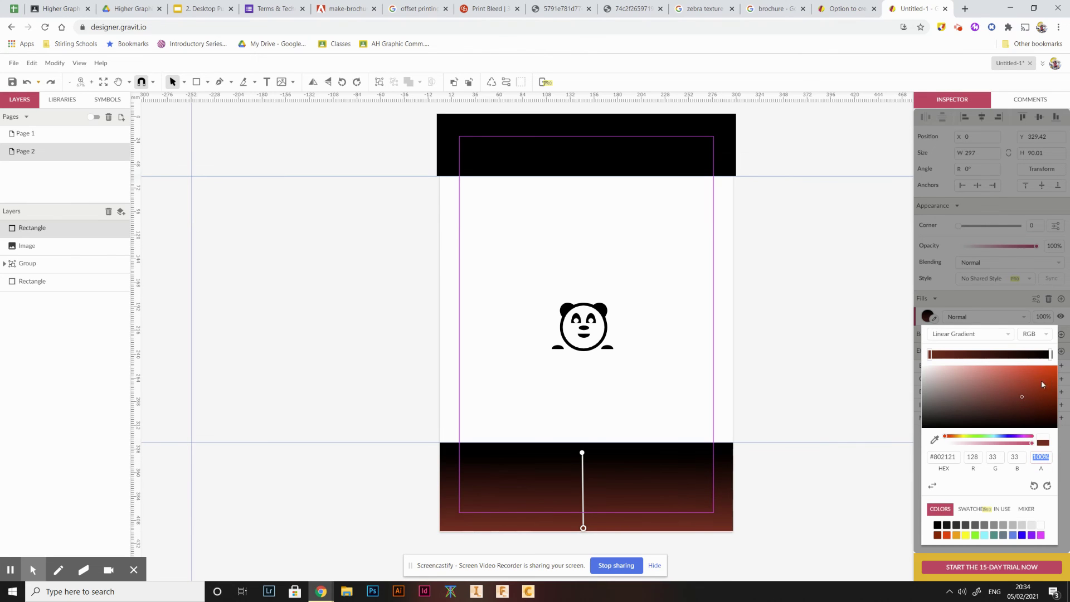
mouse_move(973, 423)
mouse_down()
mouse_move(997, 370)
mouse_move(1045, 386)
mouse_up()
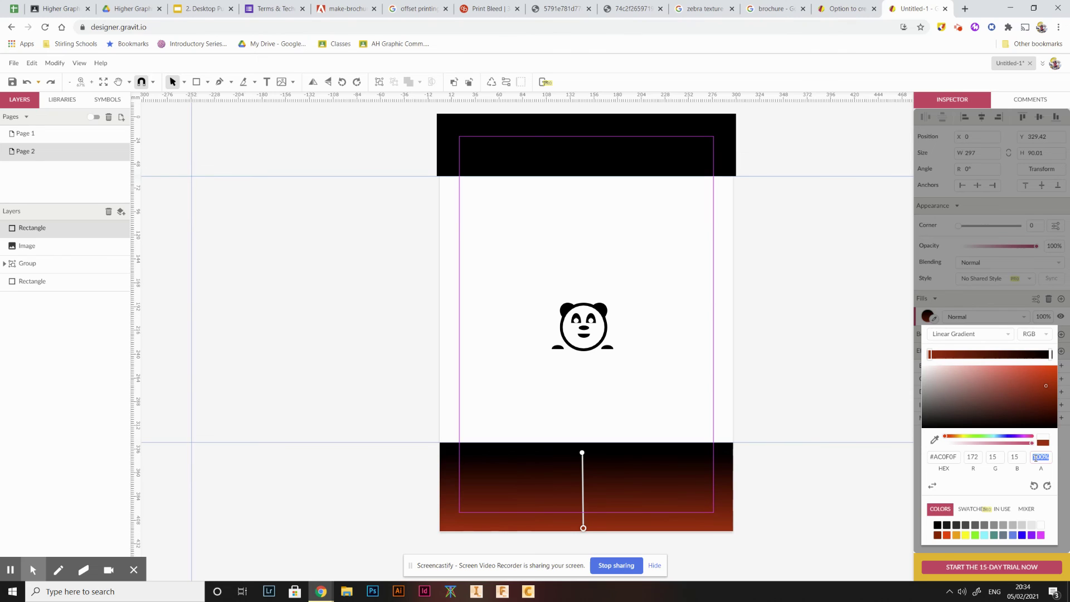
text(0)
key(Return)
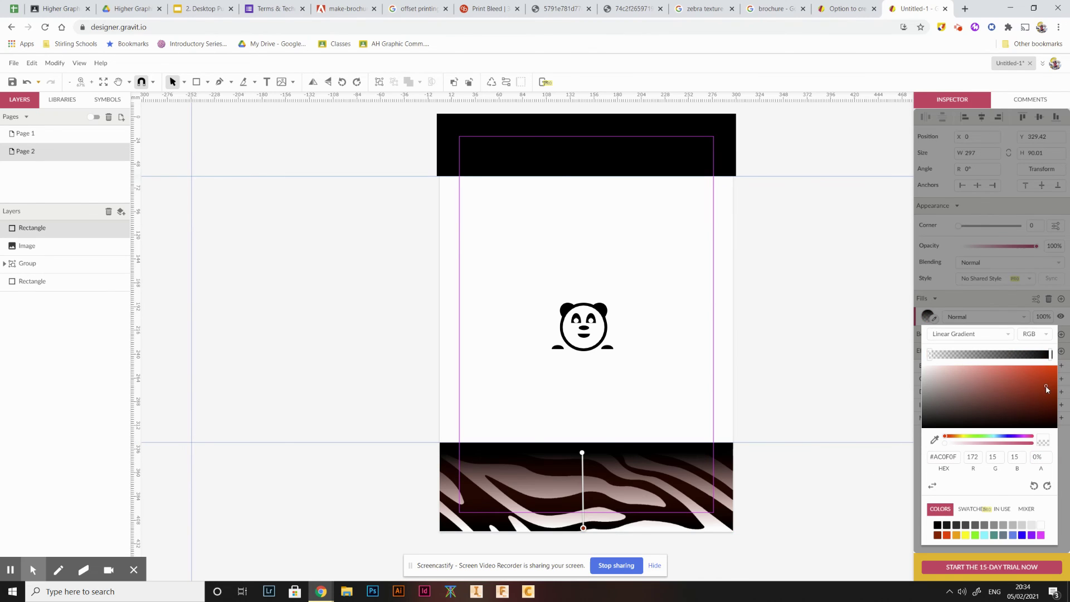
drag(1046, 389, 1055, 440)
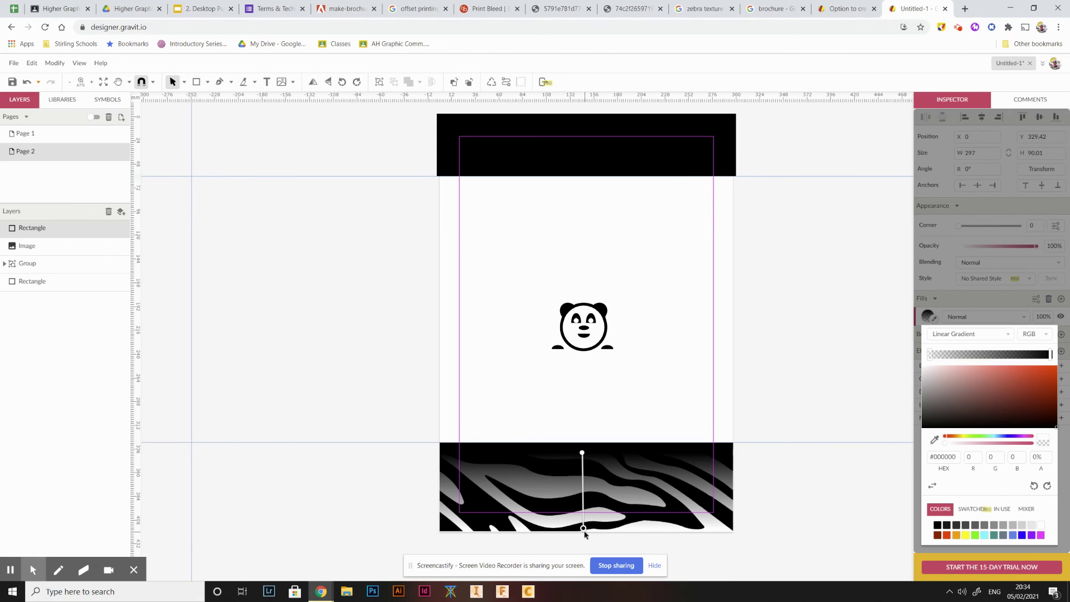
- Lengthen the gradient so that it runs from just under the lower guideline to slightly below the foot of the page
drag(583, 531, 582, 551)
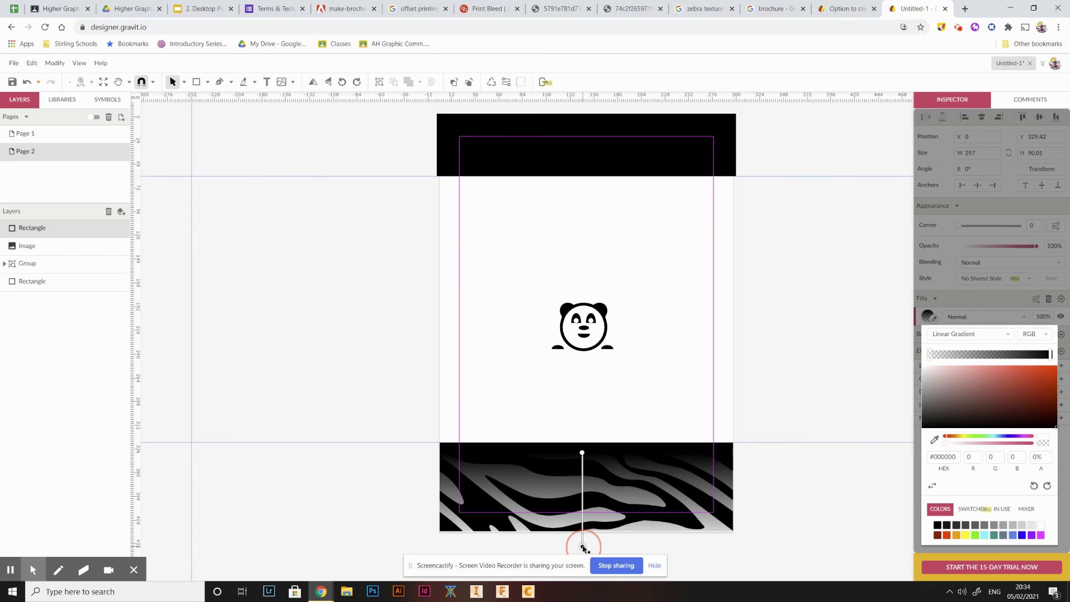
drag(582, 453, 582, 446)
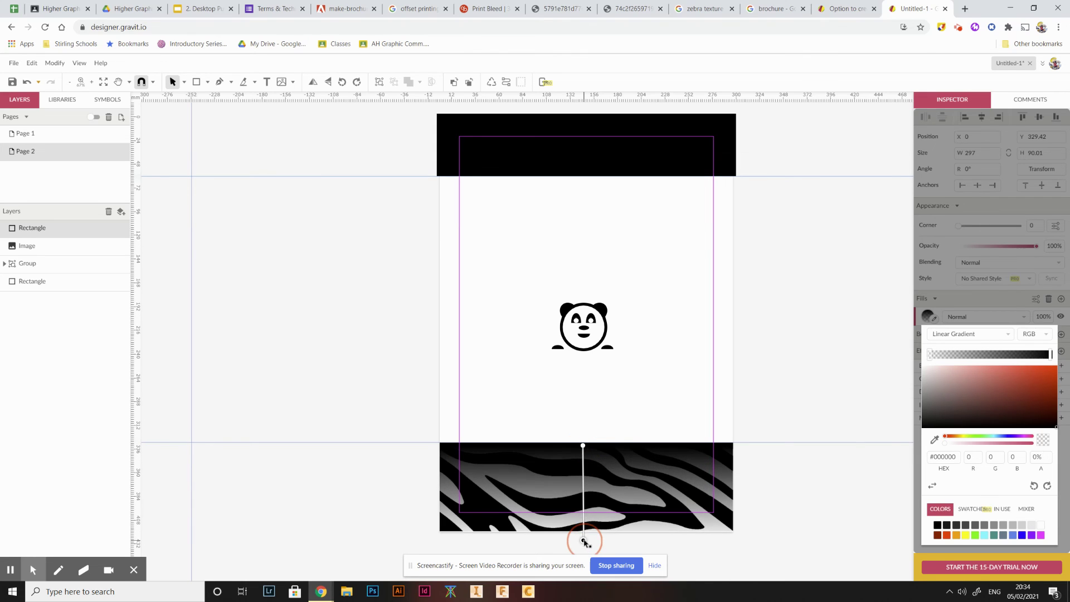
click(774, 479)
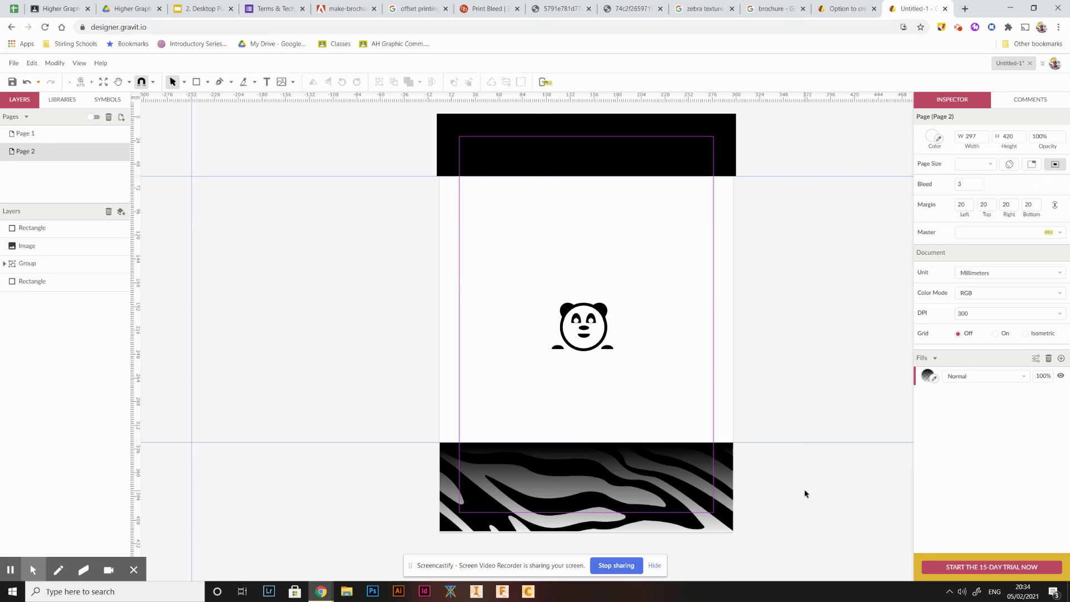
click(589, 468)
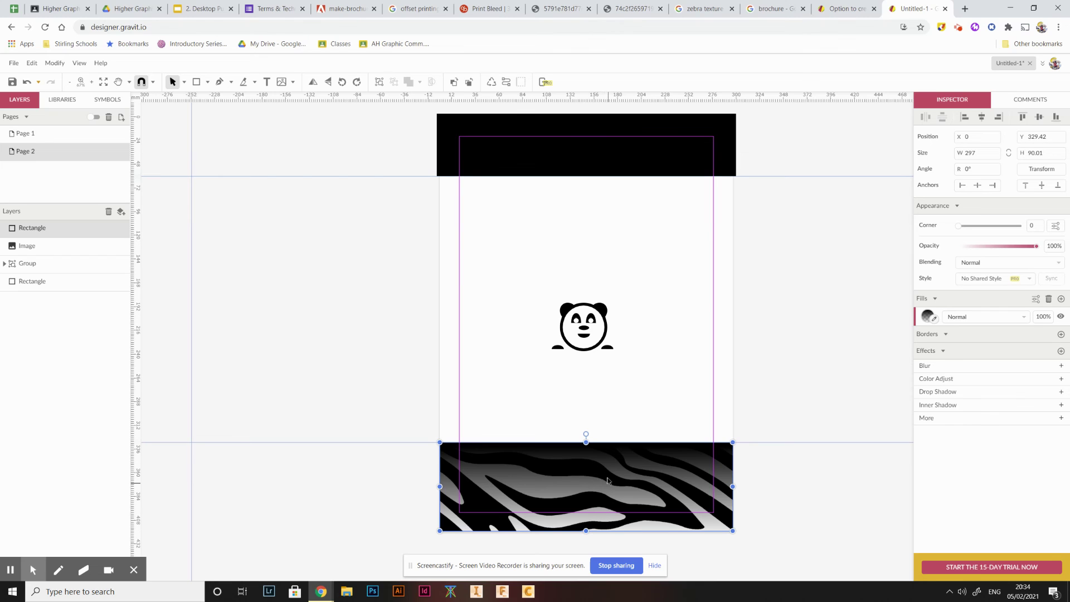
- Move the panda group straight down so that it sits on the lower guideline, just above the zebra footer
click(763, 484)
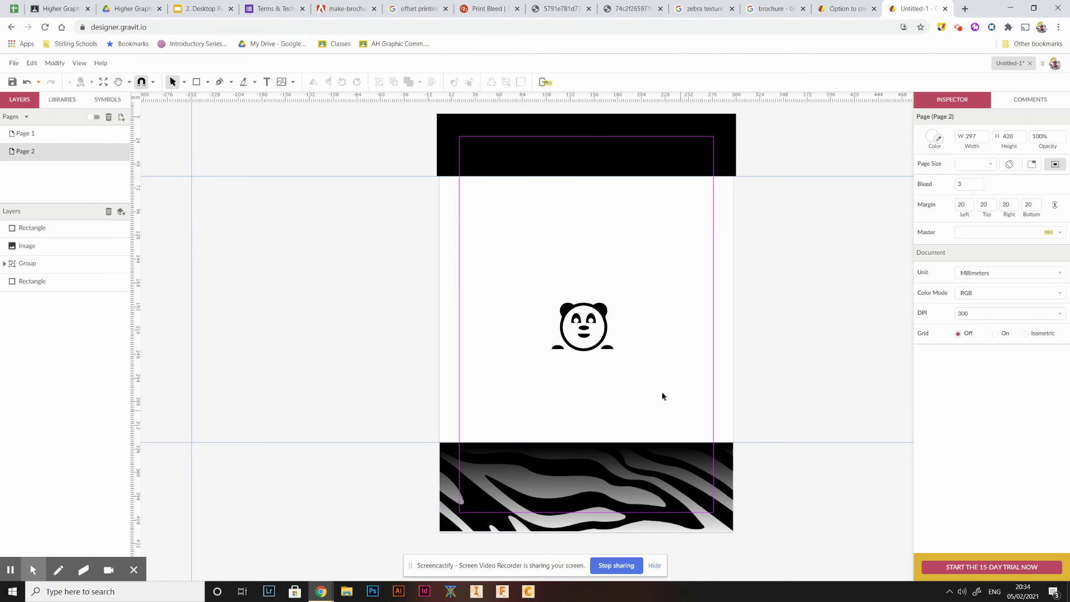
drag(588, 325, 603, 421)
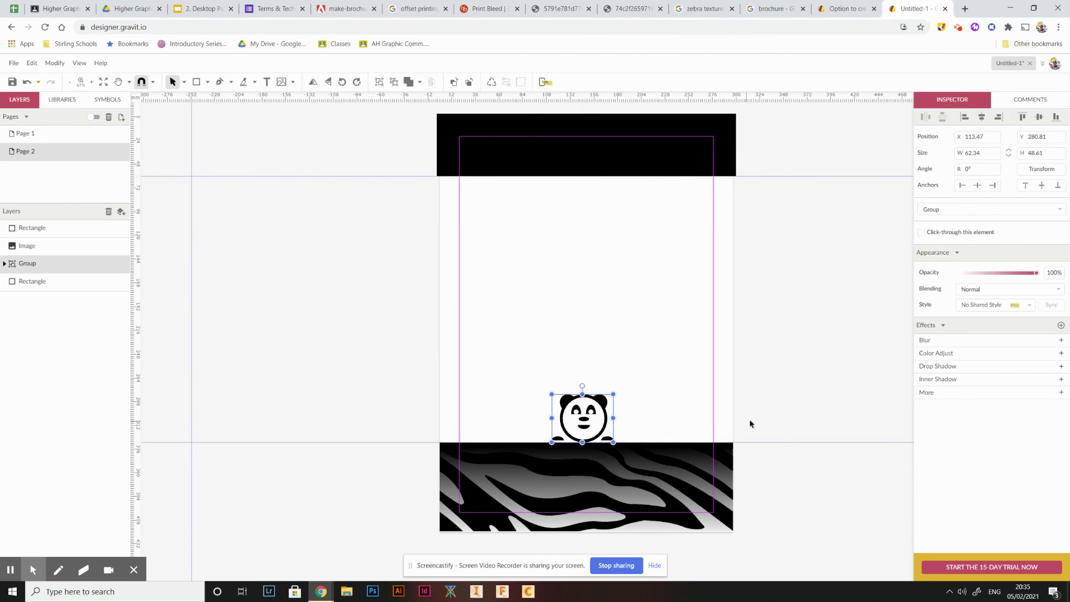
click(781, 418)
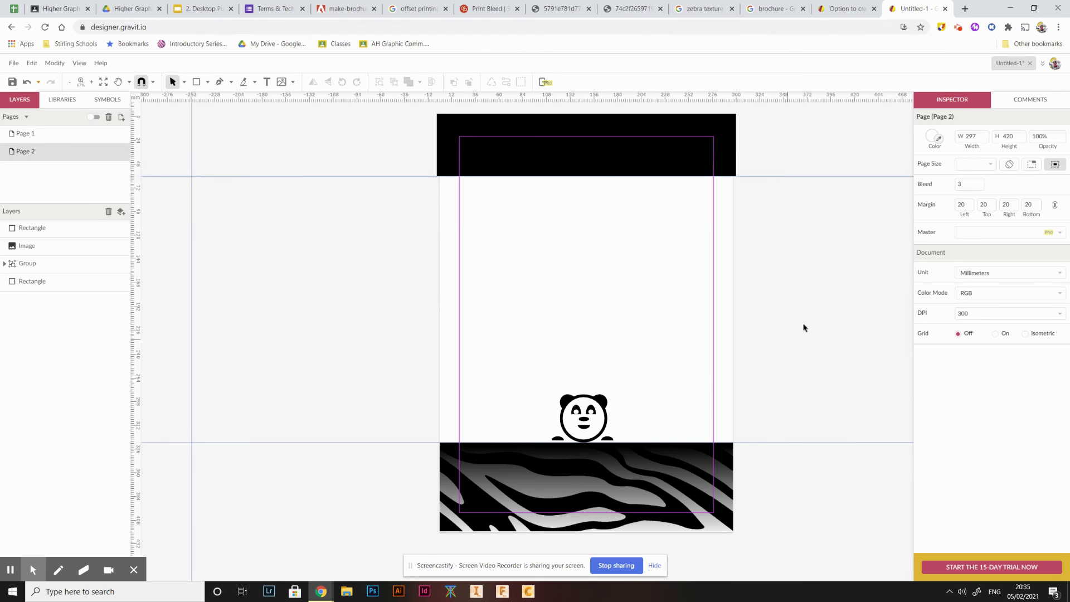
click(613, 413)
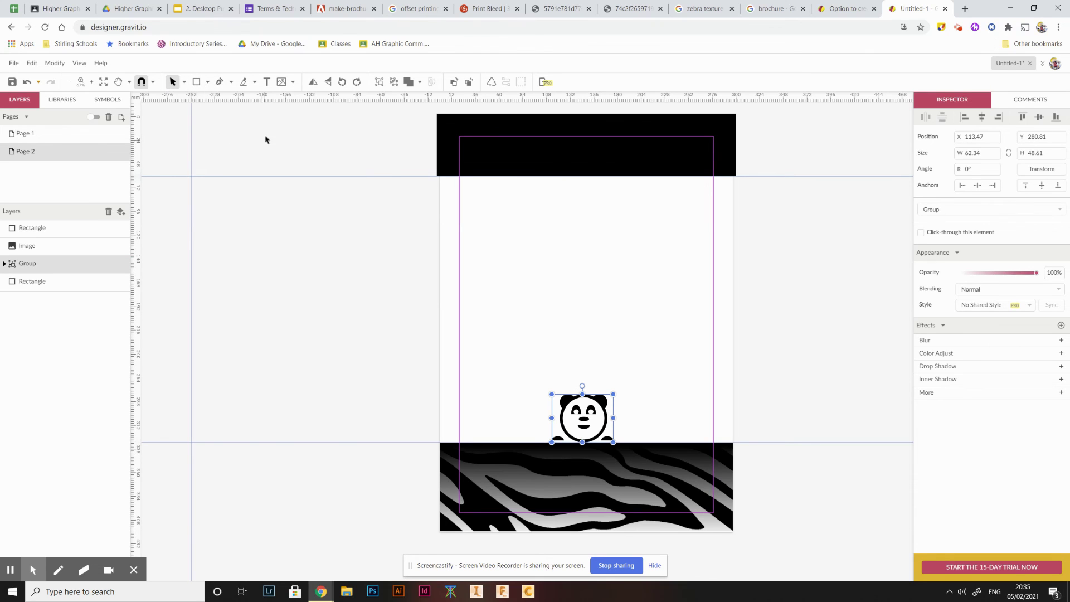
- Draw a rectangle about 111 mm by 38 mm over the zebra footer, just beneath the panda
click(586, 485)
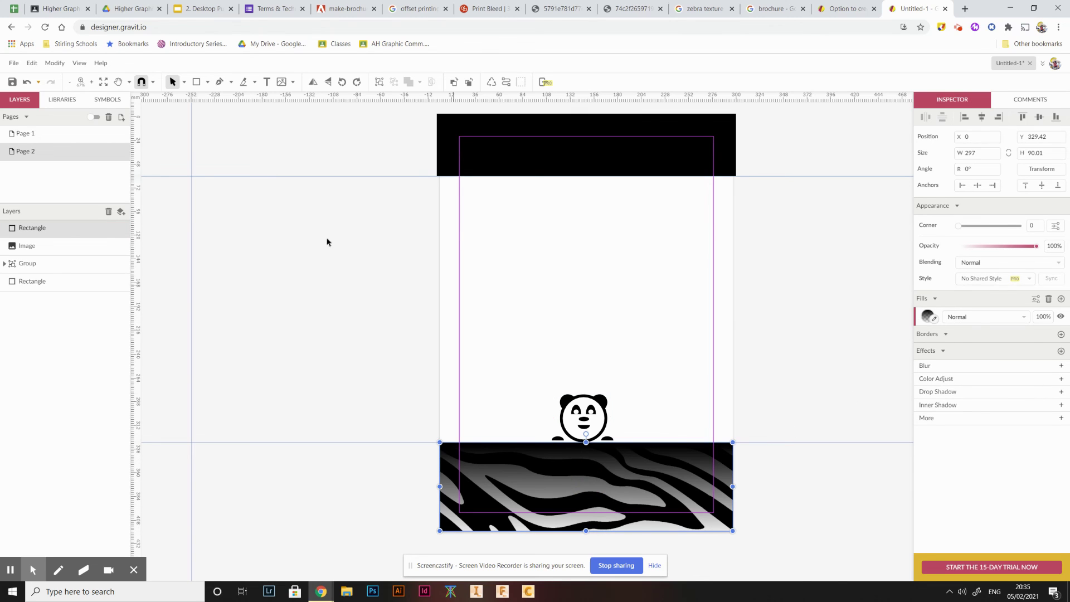
click(196, 82)
drag(529, 452, 639, 490)
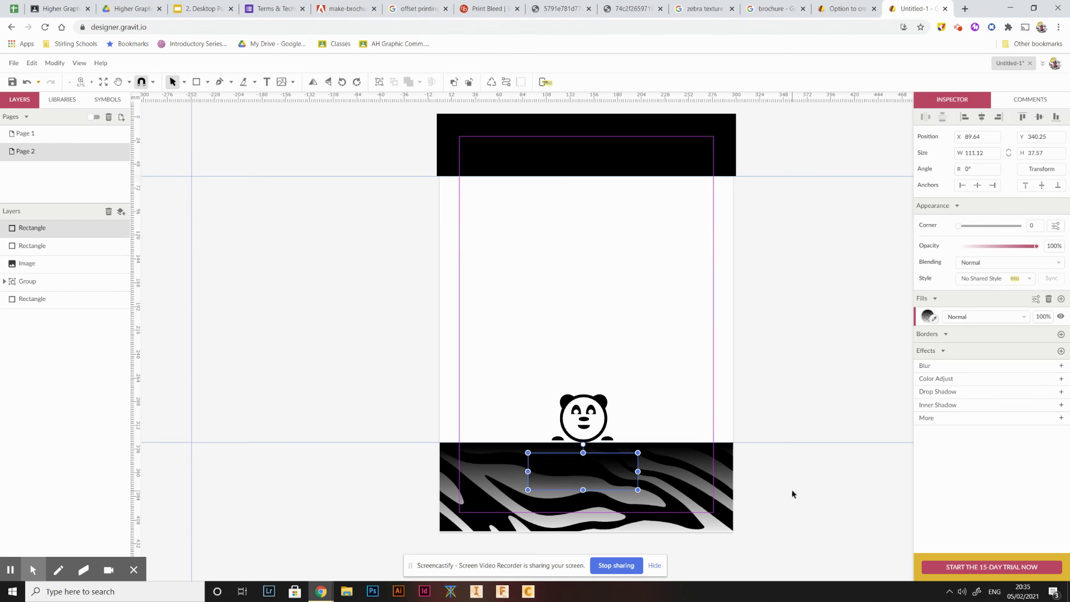
click(793, 494)
- Change the small footer rectangle's fill from a linear gradient to a plain white colour fill, #FFFFFF
click(635, 485)
click(930, 319)
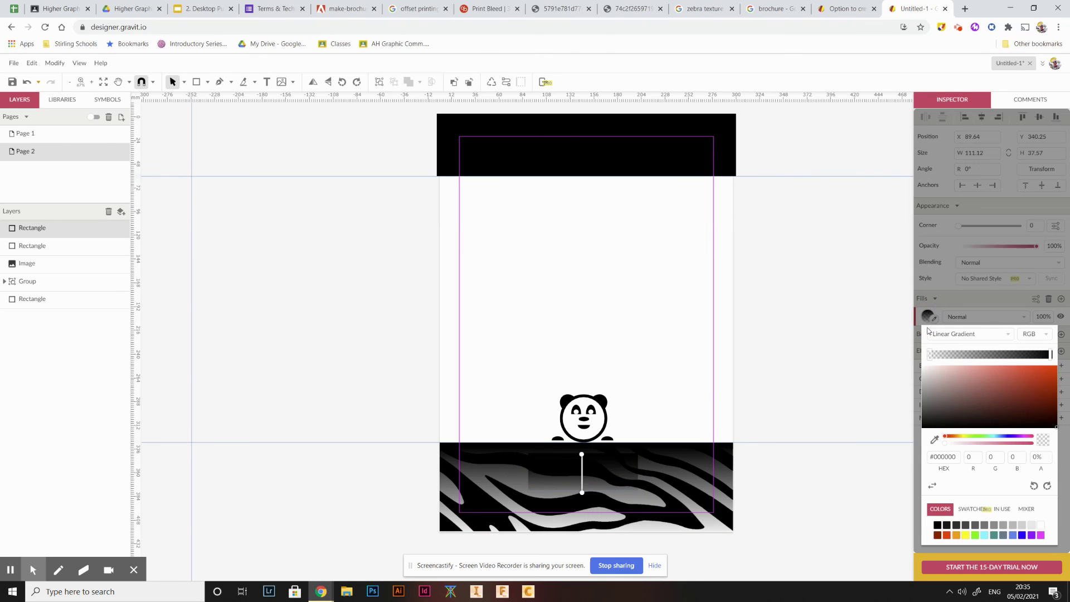
click(1000, 336)
click(969, 342)
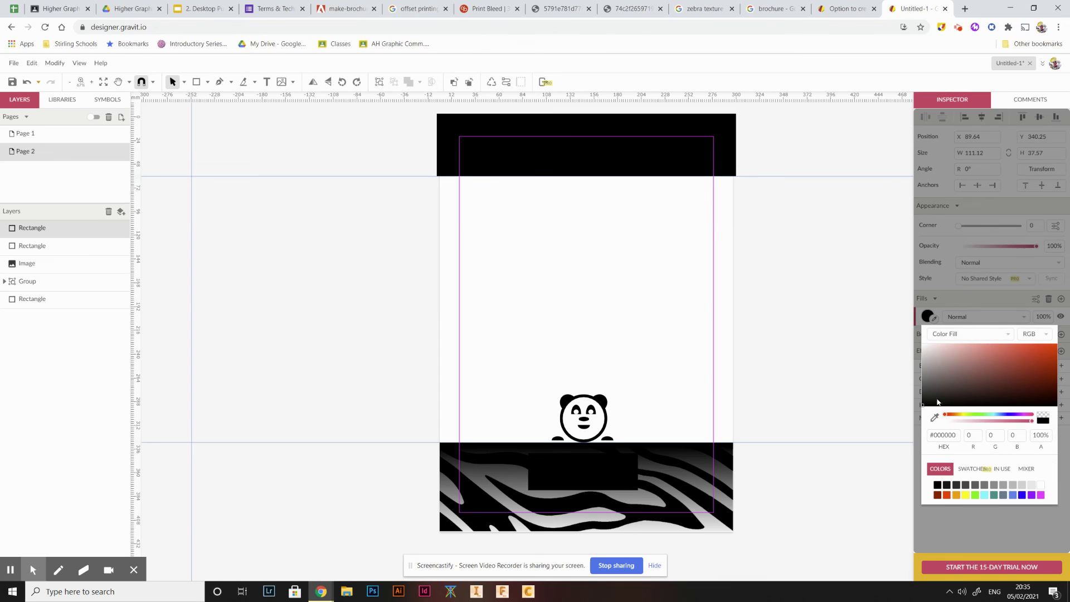
drag(938, 401, 917, 346)
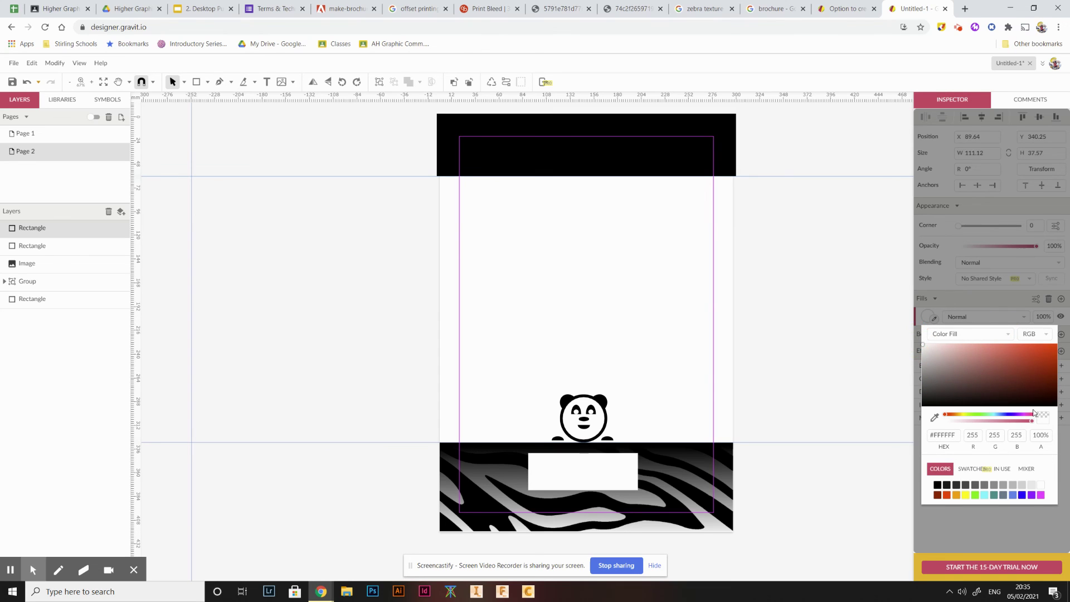
click(892, 400)
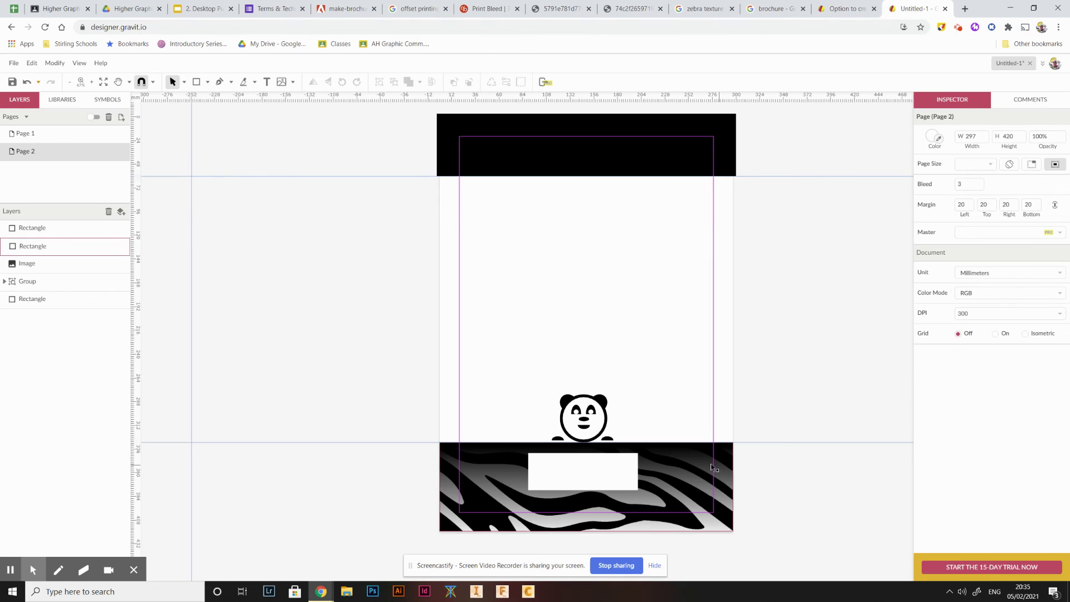
- Reduce the white rectangle's fill opacity to 64% and nudge the rectangle slightly up to about Y 337
click(591, 471)
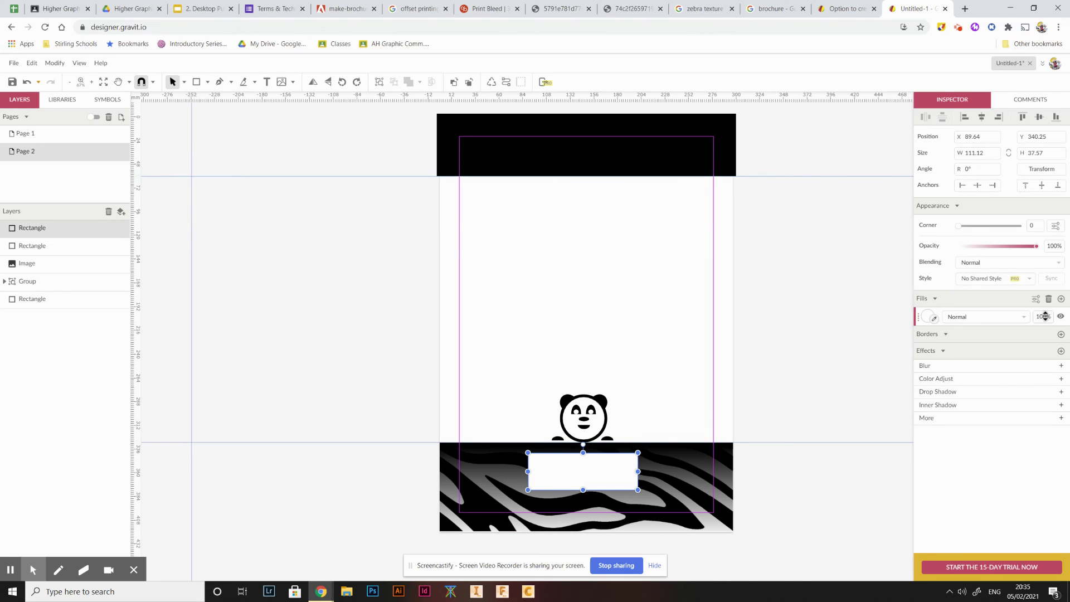
drag(1042, 317, 1041, 342)
drag(613, 464, 613, 464)
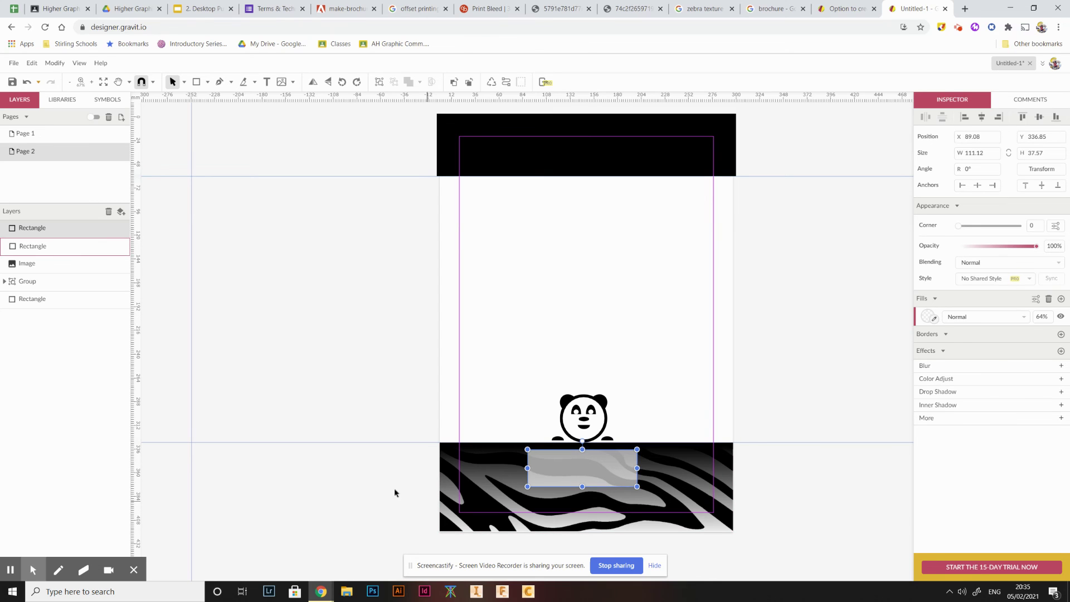
click(301, 440)
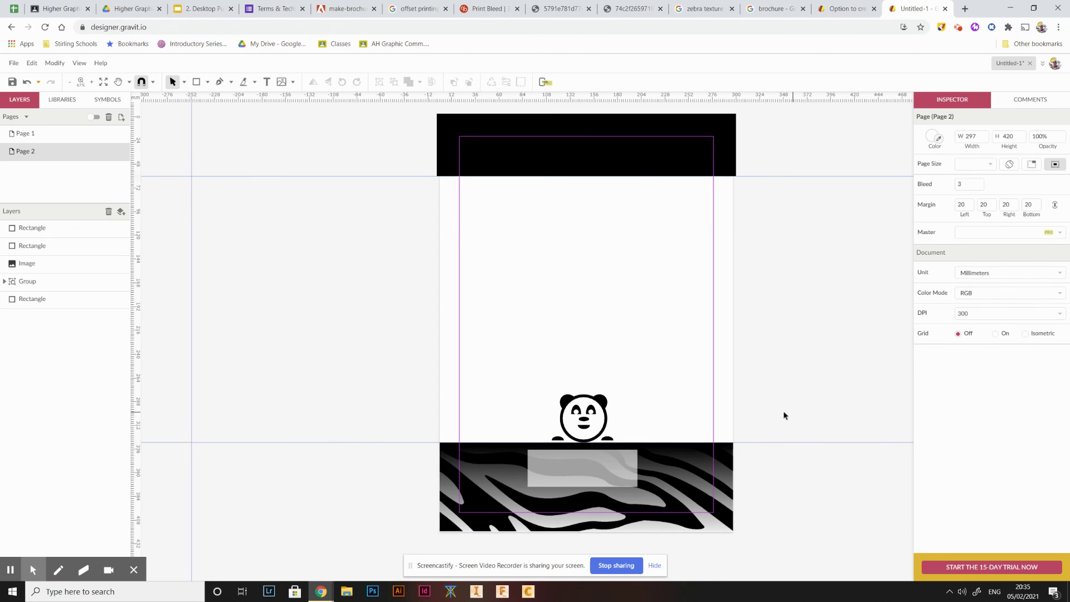
- Add a drop shadow to the semi-transparent rectangle and move the rectangle onto the blank page area above the panda
click(602, 483)
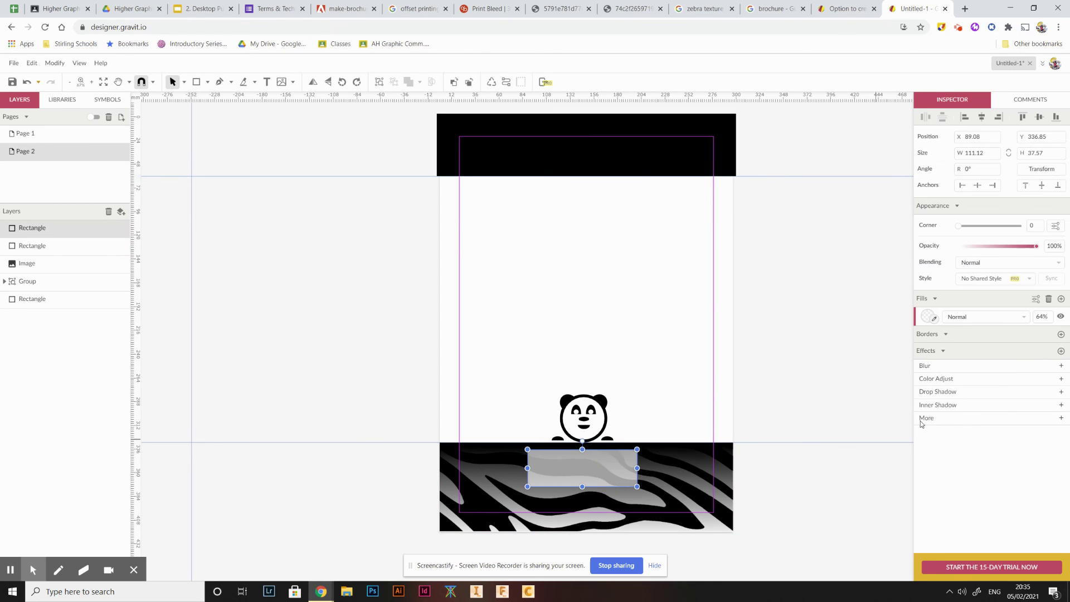
click(952, 392)
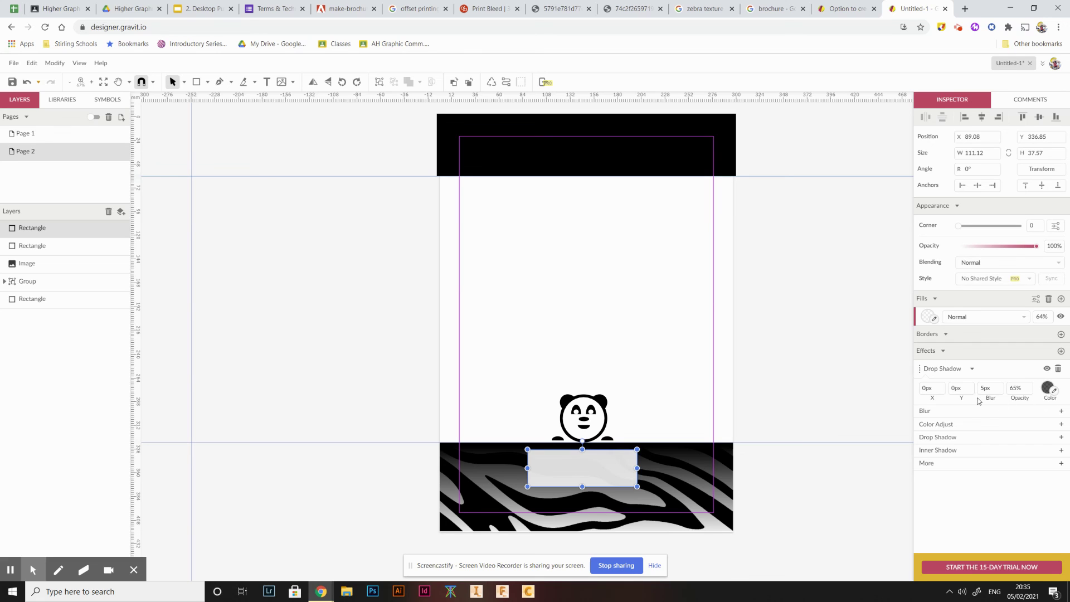
drag(589, 478, 605, 362)
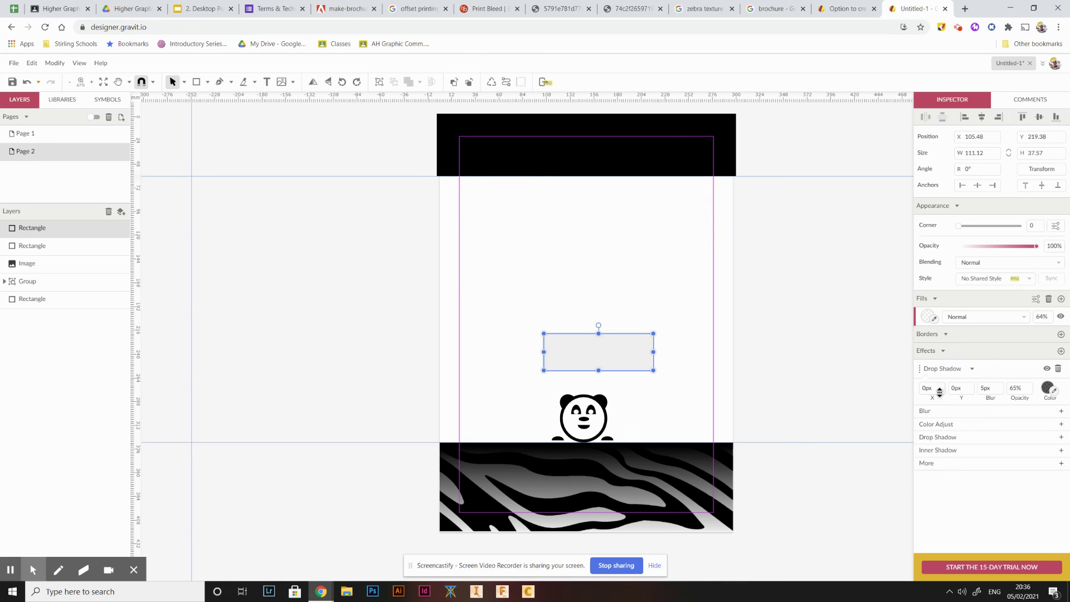
- Set the drop shadow to X 12 px, Y 14 px, blur 11 px and opacity 83%, with a darker shadow colour
mouse_move(940, 391)
mouse_down()
mouse_move(962, 375)
mouse_move(997, 385)
mouse_move(991, 390)
mouse_move(1019, 384)
mouse_move(935, 392)
mouse_up()
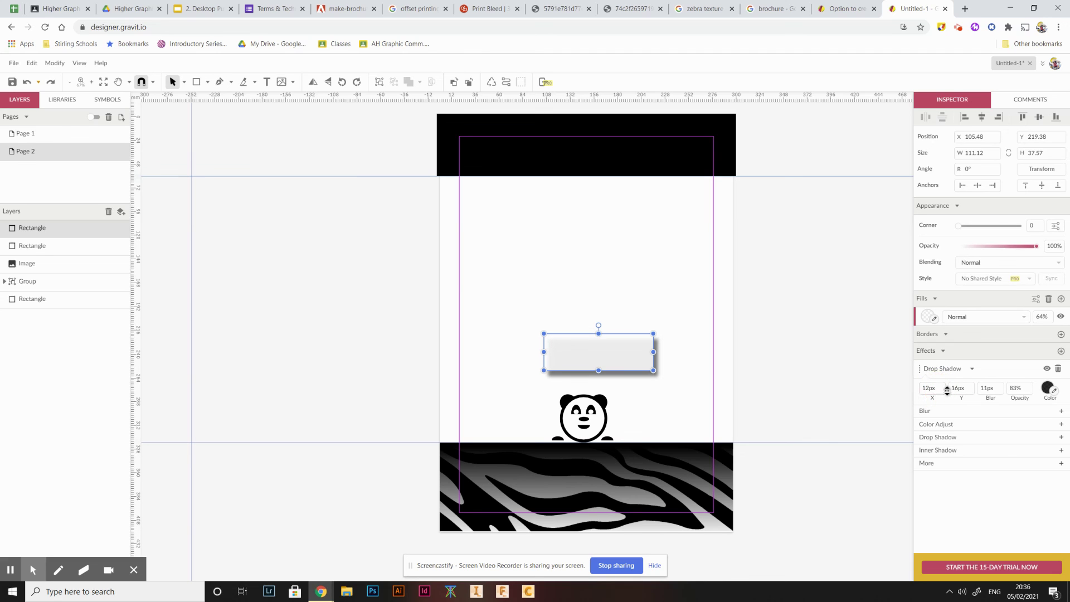
click(959, 391)
click(776, 394)
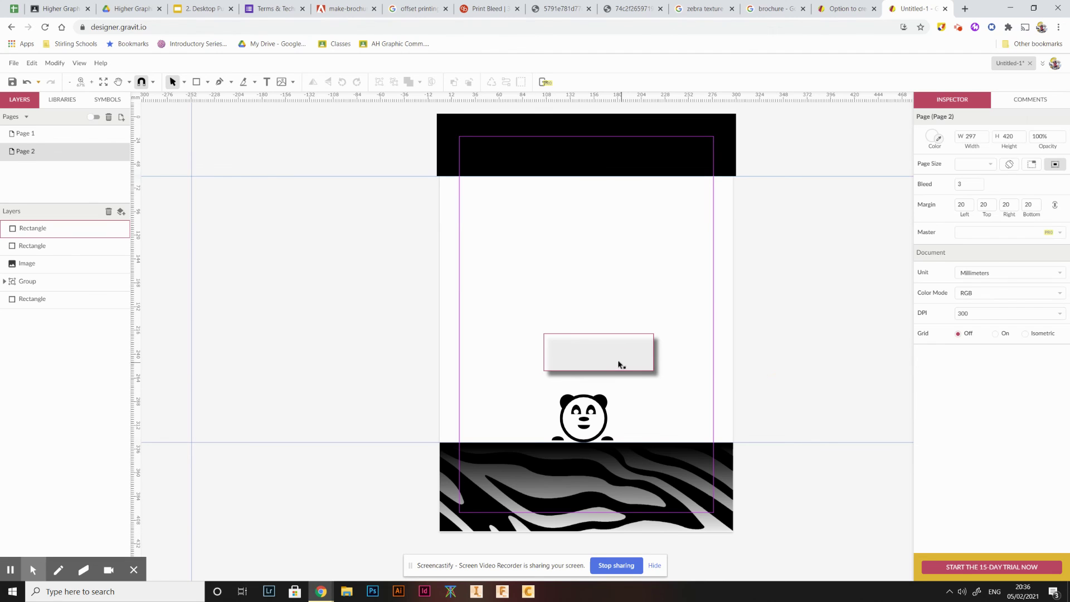
- Move the shadowed rectangle back onto the zebra footer beneath the panda, at about X 89 and Y 339.5
drag(617, 361, 597, 473)
click(765, 411)
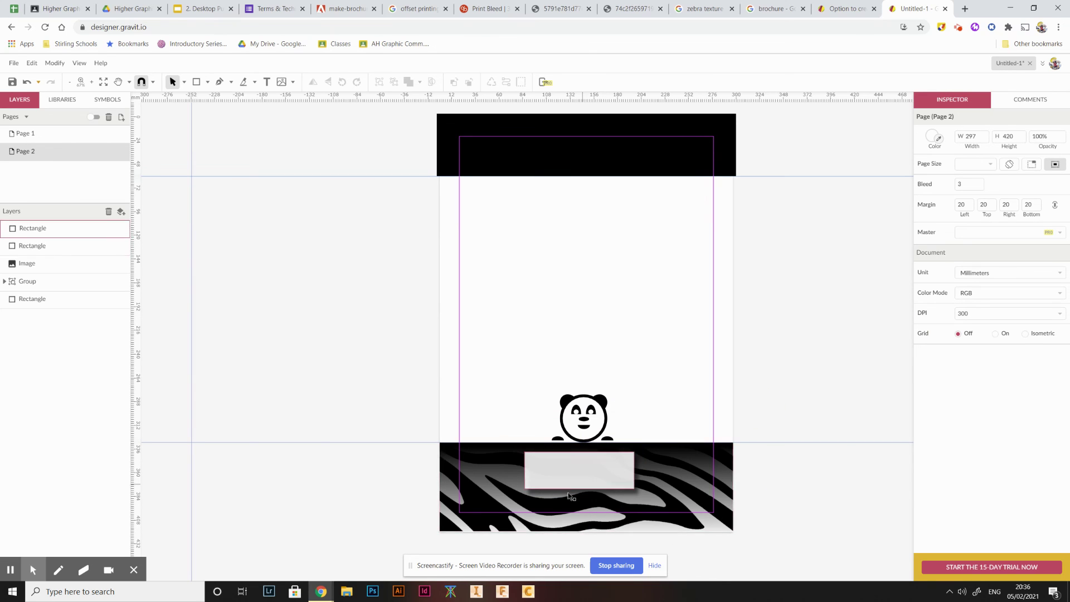
drag(577, 475, 581, 476)
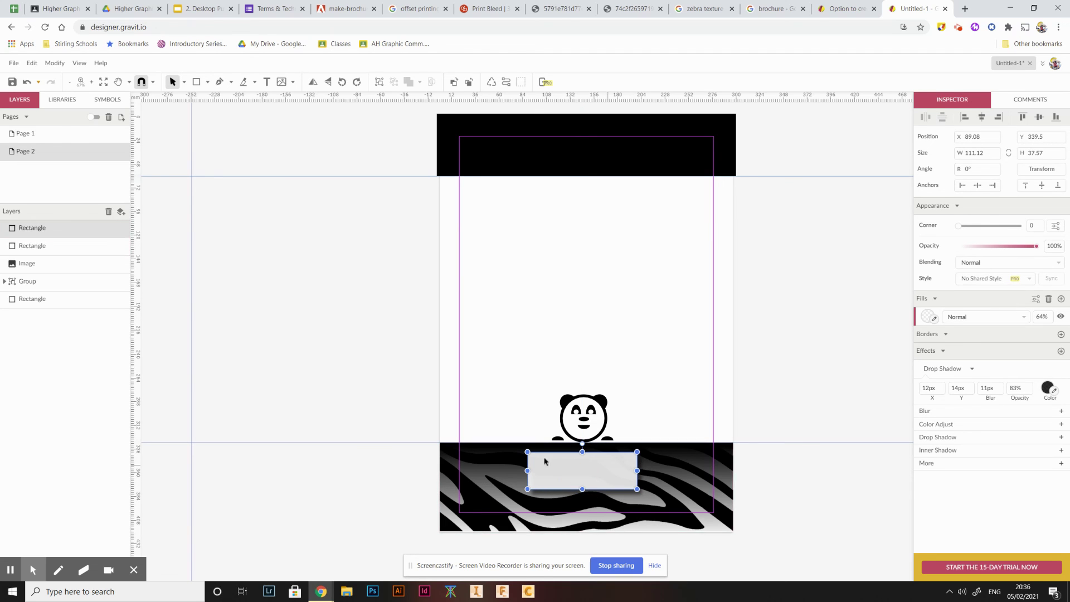
click(389, 384)
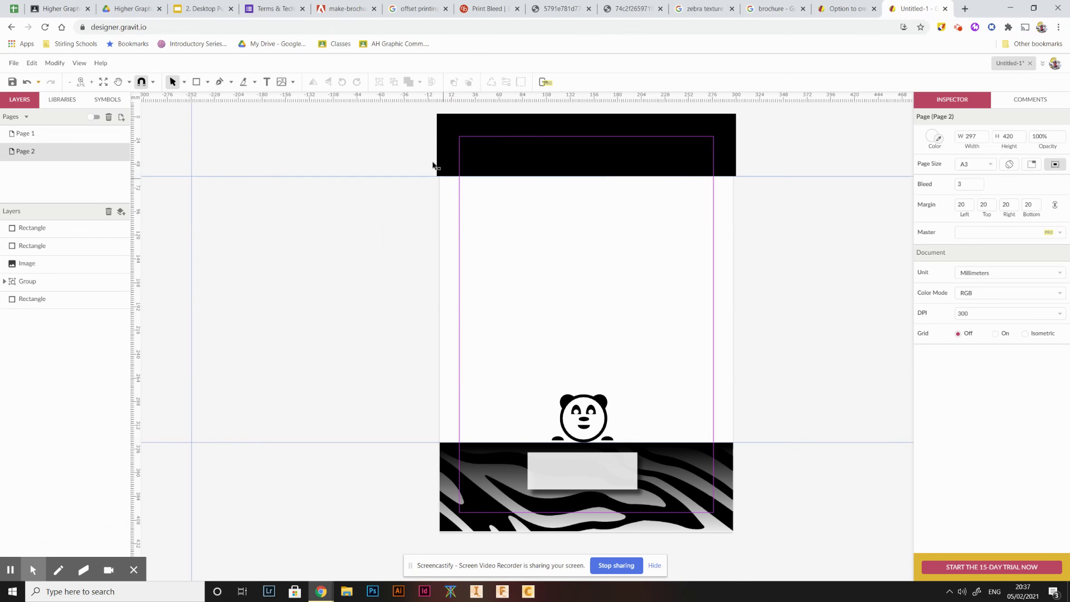
- Extend the footer's gradient rectangle past both page sides and the page foot to cover the bleed, about 312 mm by 101 mm
click(448, 479)
drag(439, 488, 435, 487)
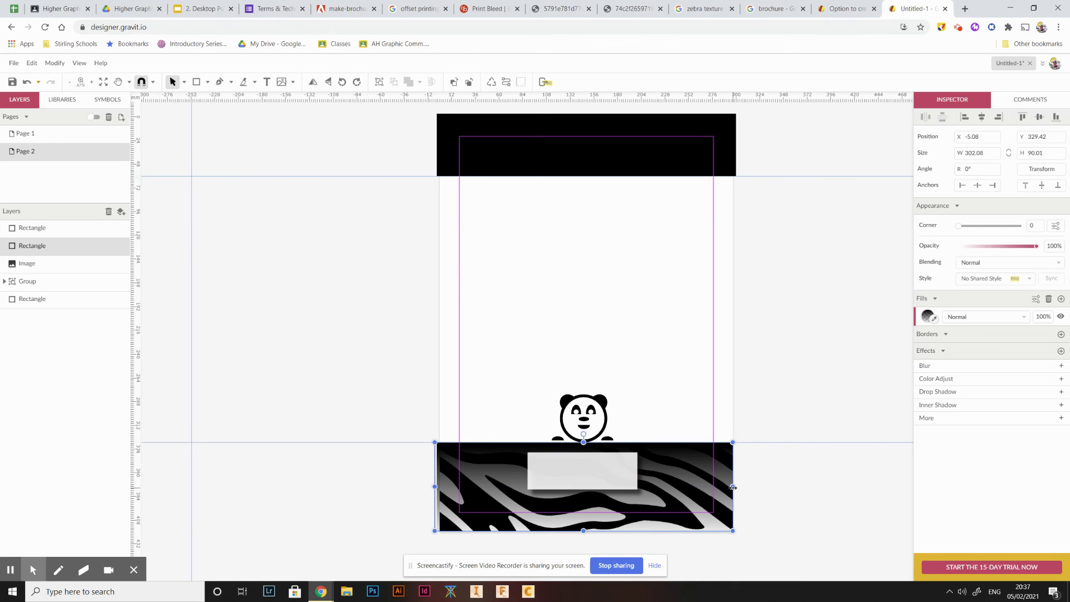
drag(732, 486, 743, 487)
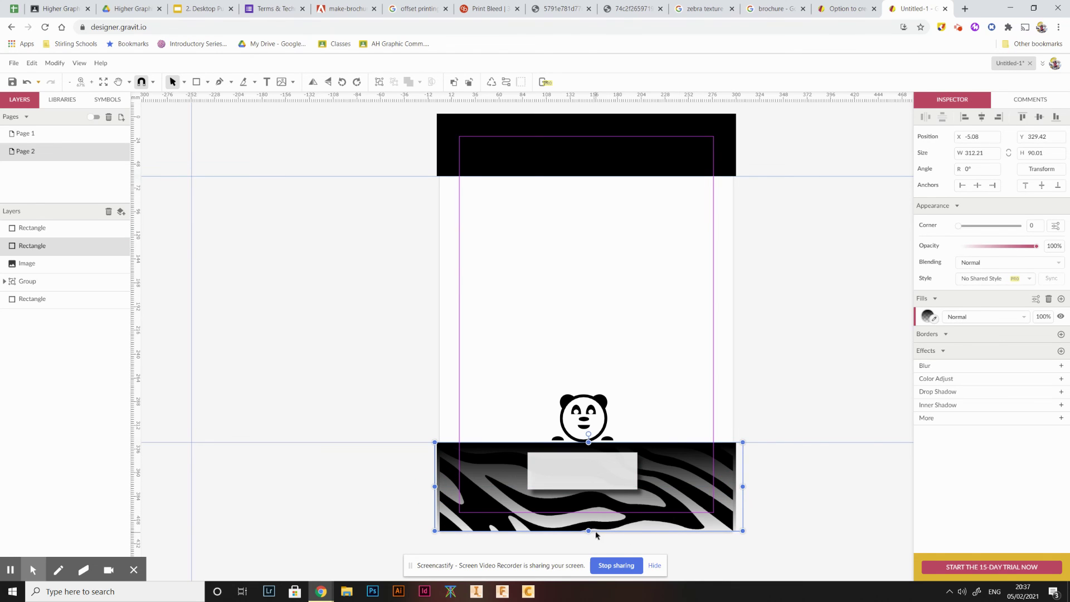
drag(589, 531, 589, 542)
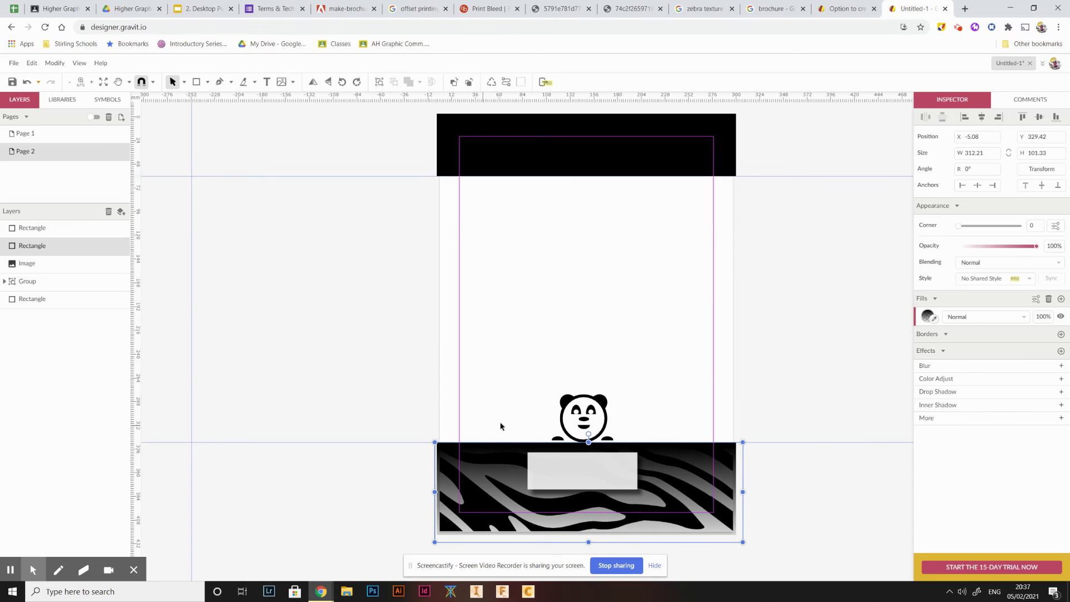
- Switch to the DTP Terms & Techniques document to review the original poster and its list of terms
key(alt+Tab)
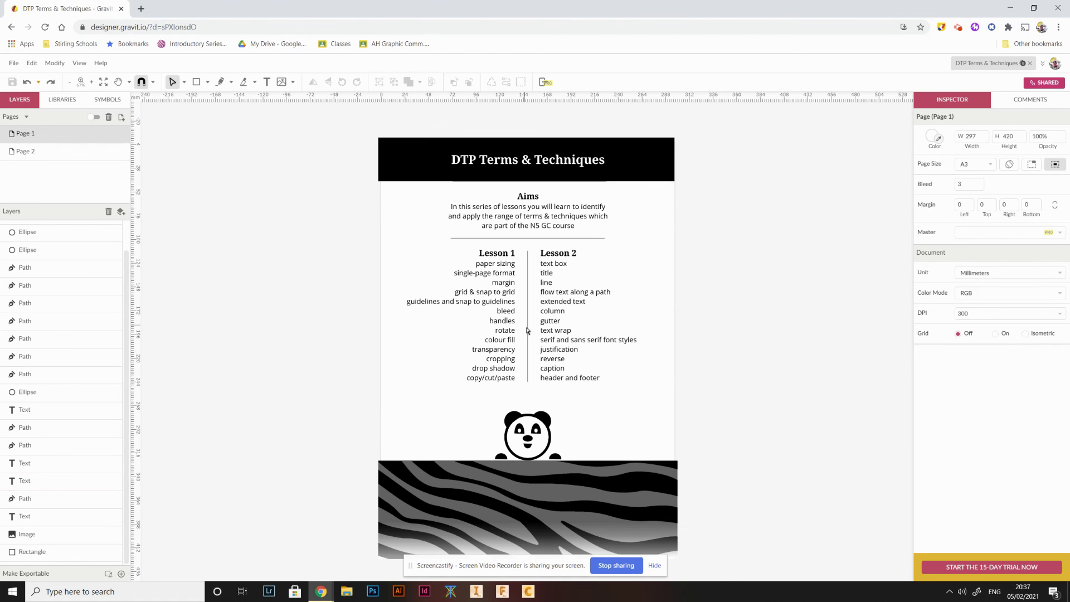